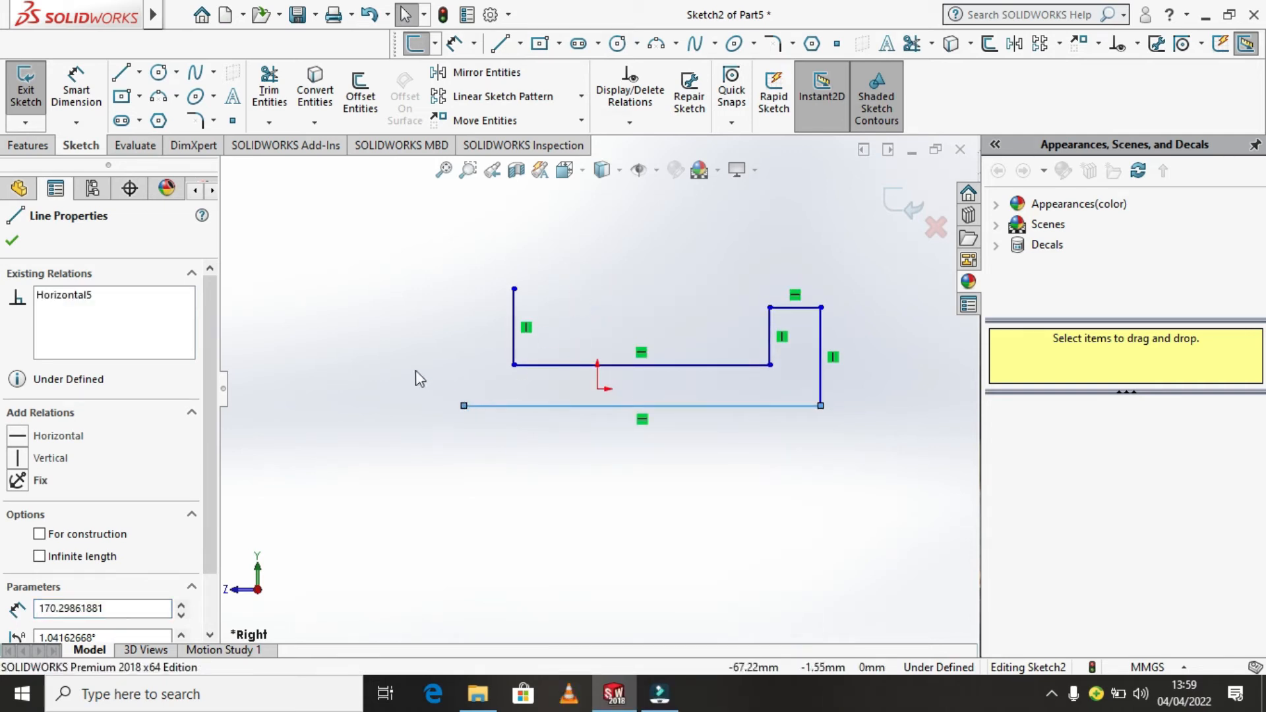
Step: Draw a vertical line up from the bottom line's open left end, followed by a short horizontal line inward
{"action": "left_click", "coordinate": [140, 72]}
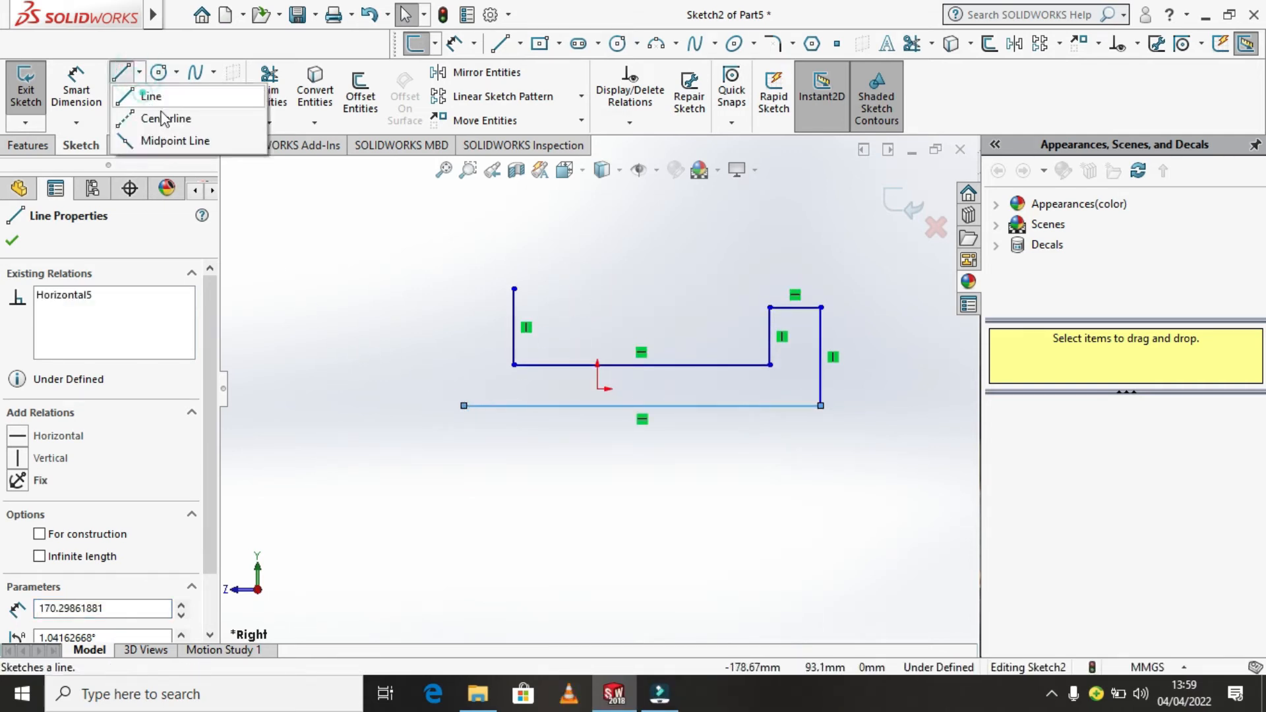
{"action": "left_click", "coordinate": [148, 94]}
{"action": "left_click", "coordinate": [464, 406]}
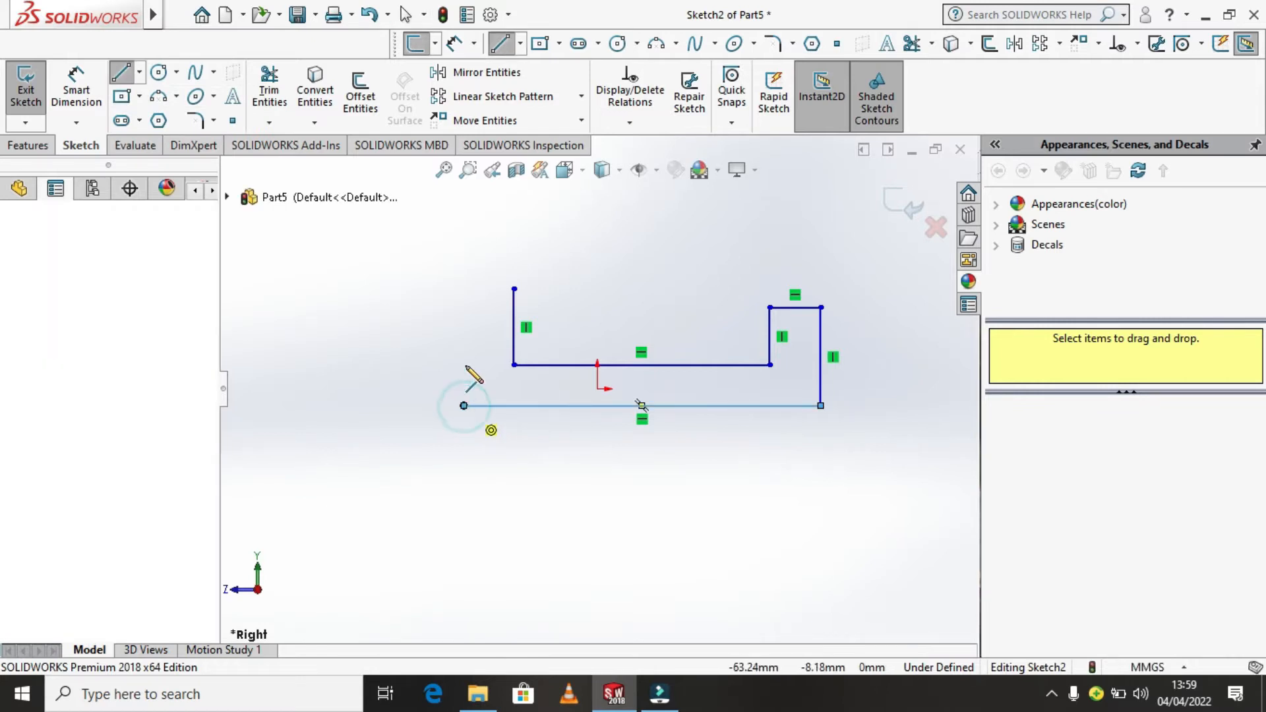
{"action": "left_click", "coordinate": [463, 353]}
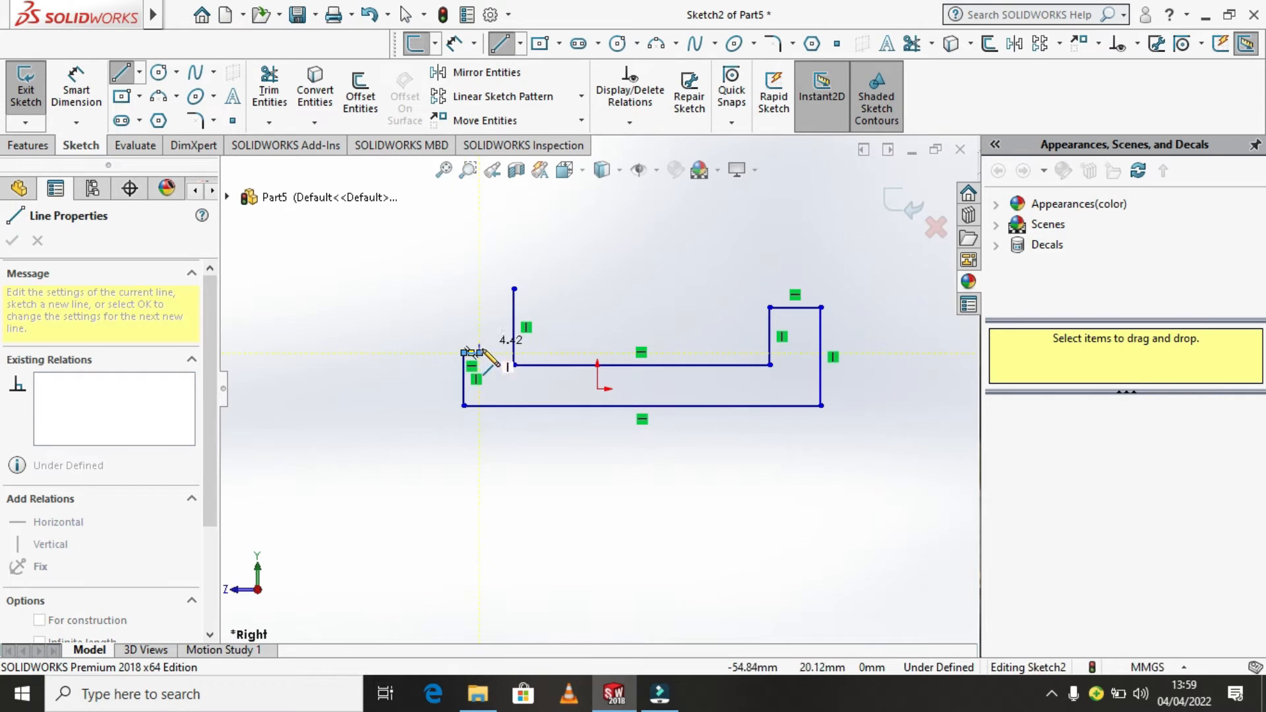
{"action": "right_click", "coordinate": [480, 353]}
{"action": "left_click", "coordinate": [580, 387]}
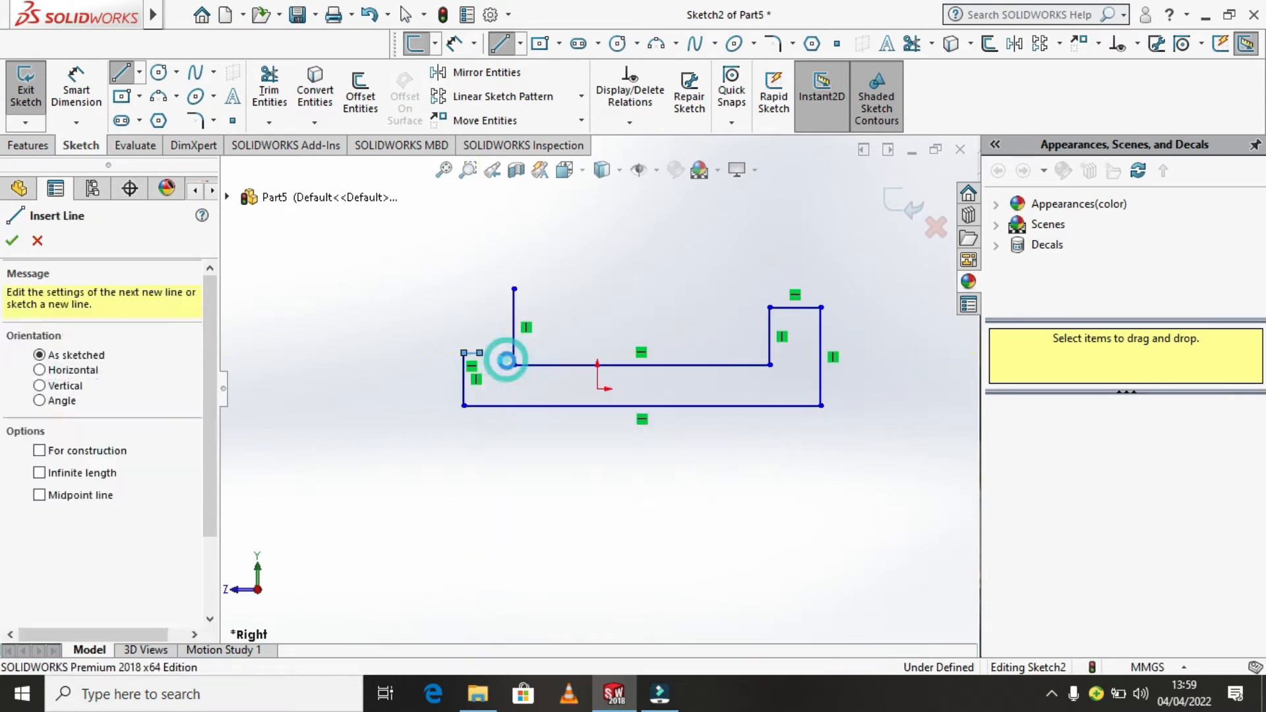
{"action": "key", "text": "Escape"}
Step: Close the profile with a 3 Point Arc of about 24.5 mm radius from the short ledge to the left upright's top endpoint
{"action": "left_click", "coordinate": [177, 97]}
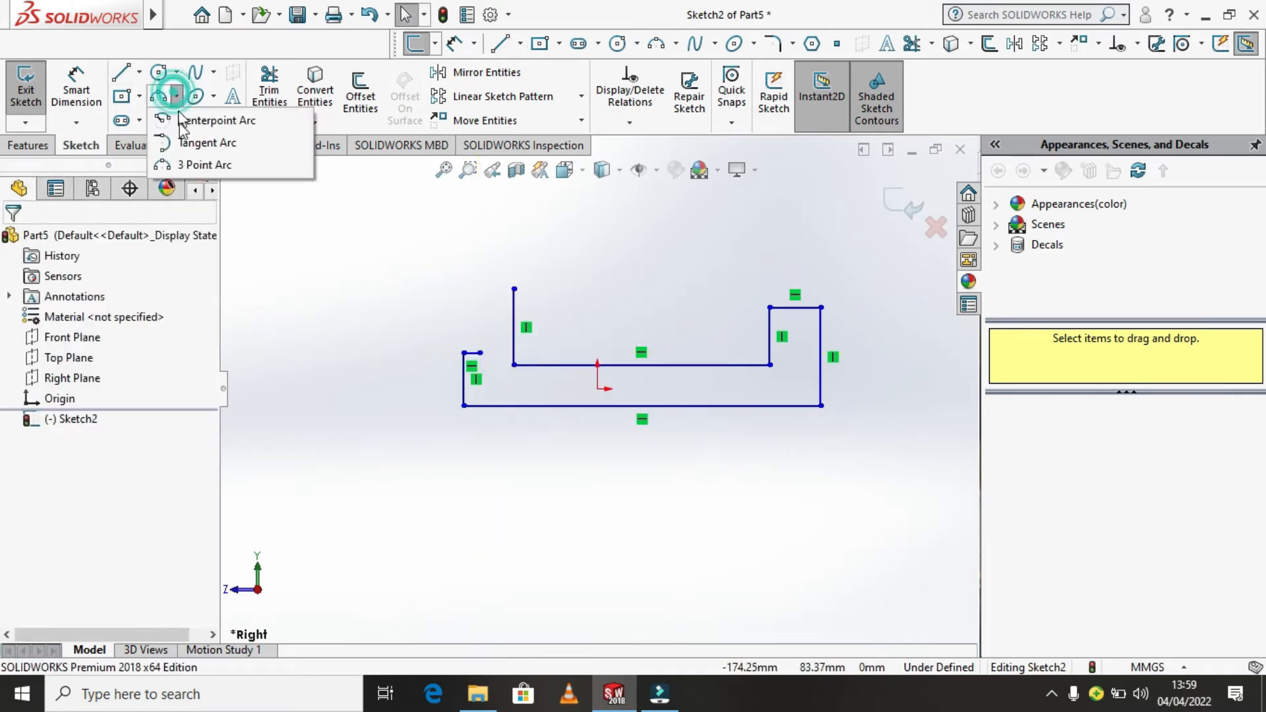
{"action": "left_click", "coordinate": [177, 98]}
{"action": "left_click", "coordinate": [191, 169]}
{"action": "left_click", "coordinate": [480, 352]}
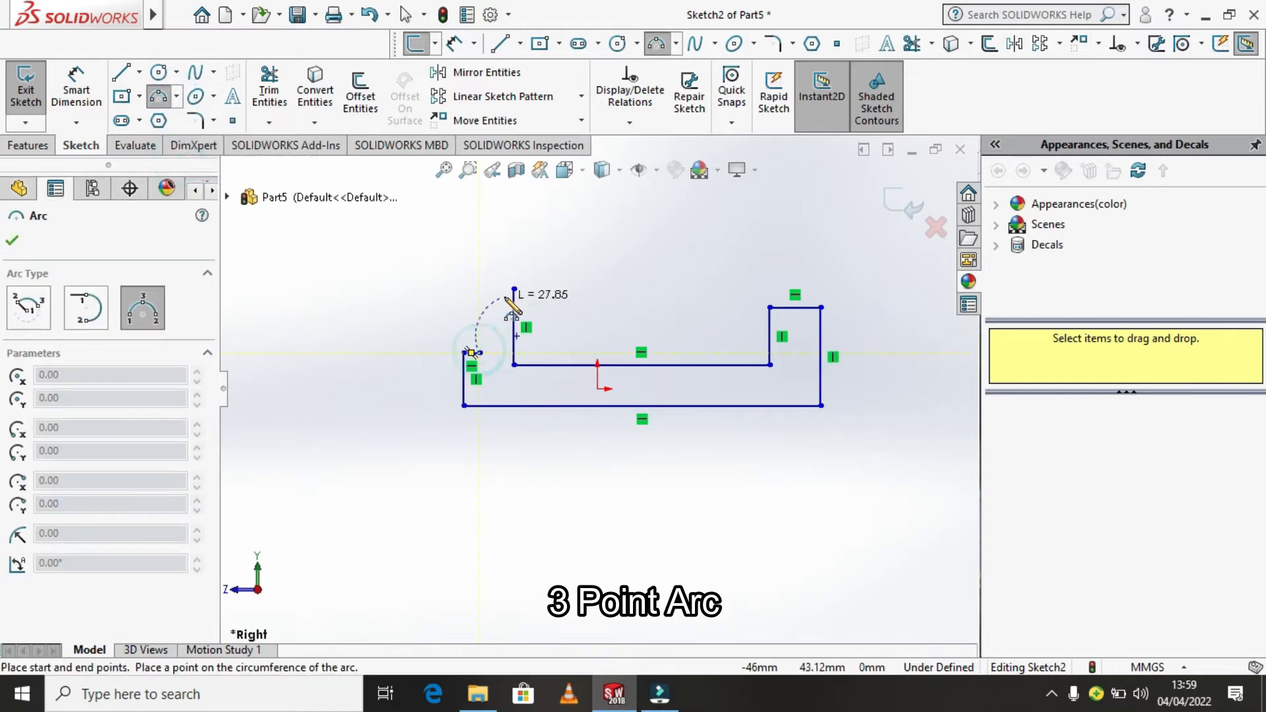
{"action": "left_click", "coordinate": [514, 288]}
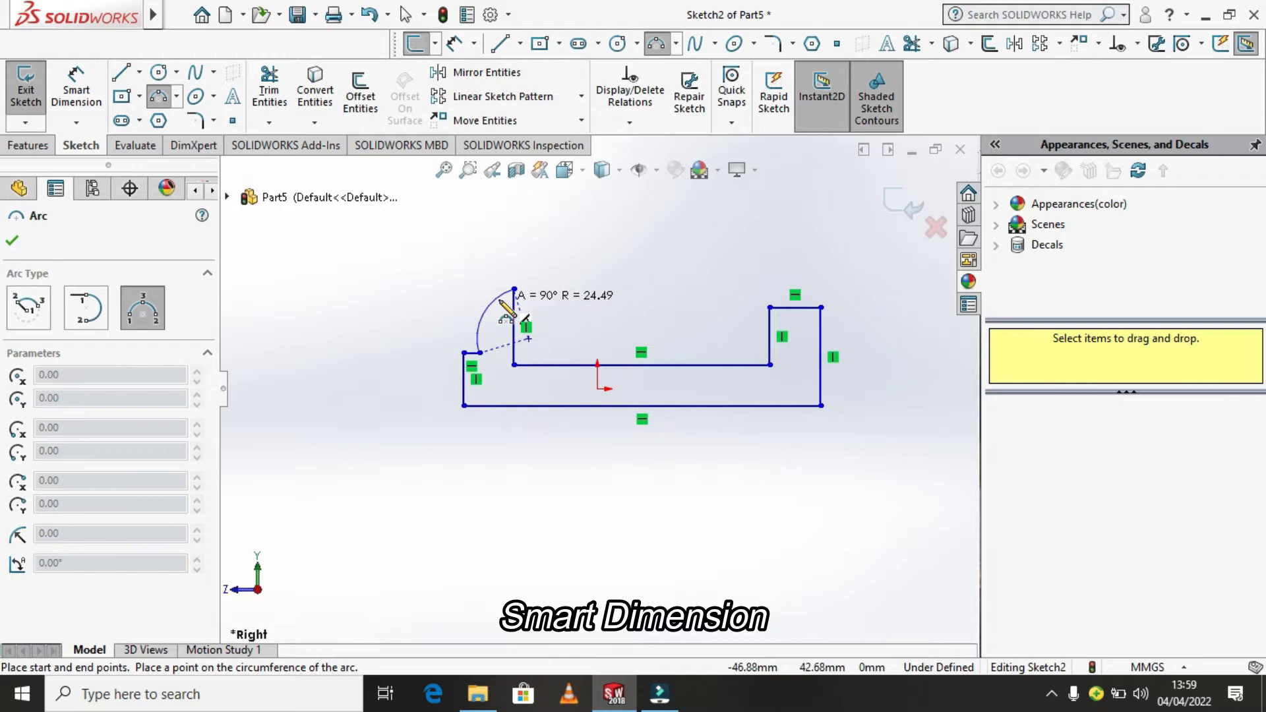
{"action": "left_click", "coordinate": [506, 308]}
{"action": "right_click", "coordinate": [511, 307]}
{"action": "left_click", "coordinate": [518, 315]}
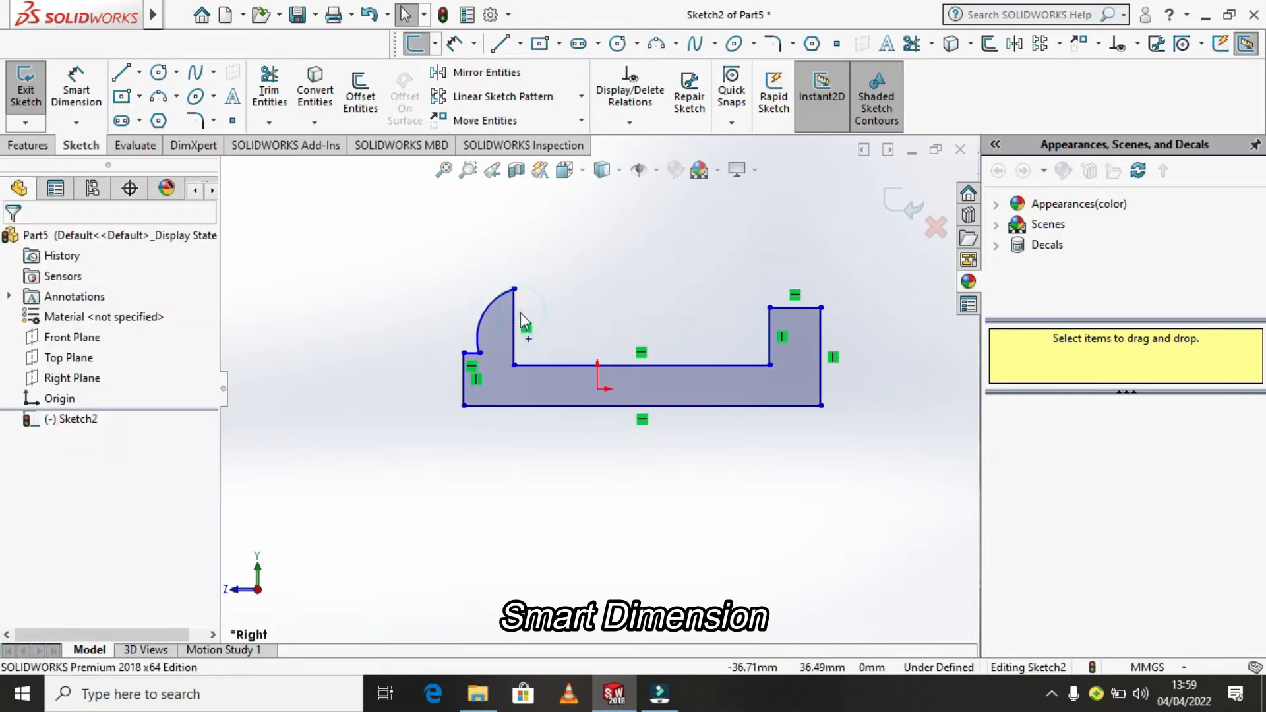
Step: Dimension the profile's bottom edge at its drawn length and set the outer right vertical edge's height to 55 mm
{"action": "left_click", "coordinate": [95, 123]}
{"action": "left_click", "coordinate": [99, 143]}
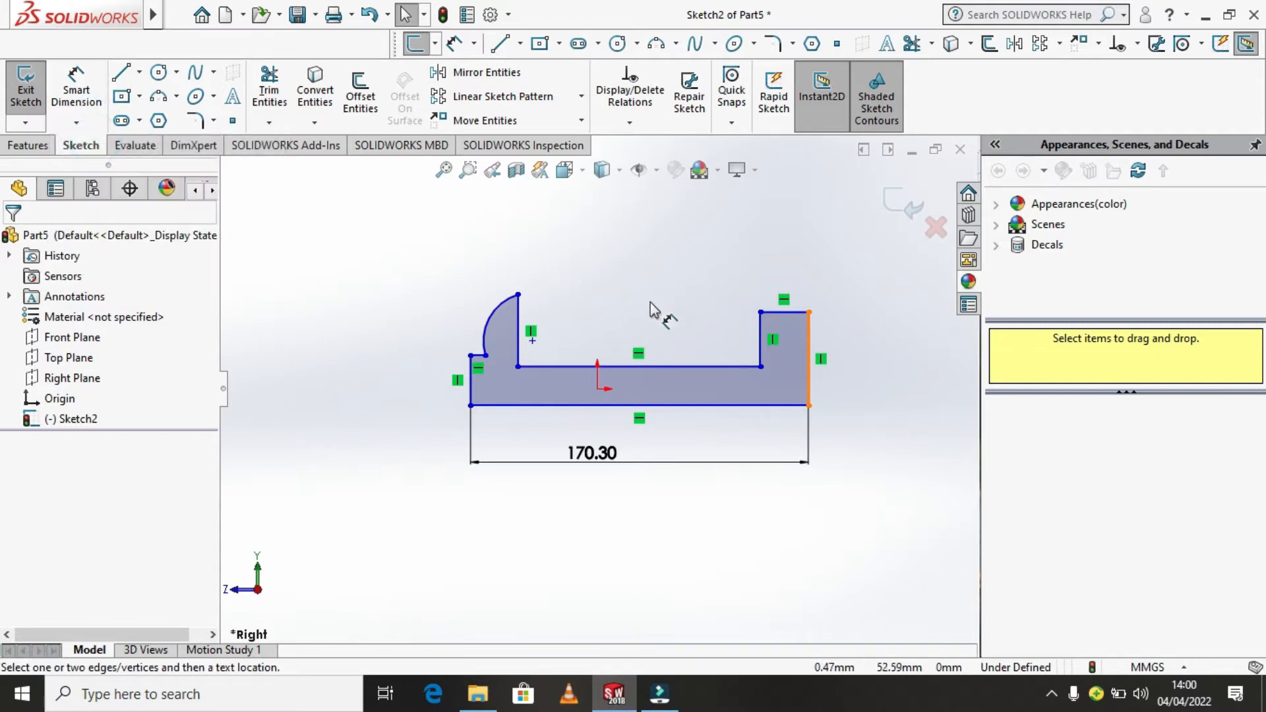
{"action": "left_click", "coordinate": [811, 360]}
{"action": "left_click", "coordinate": [908, 354]}
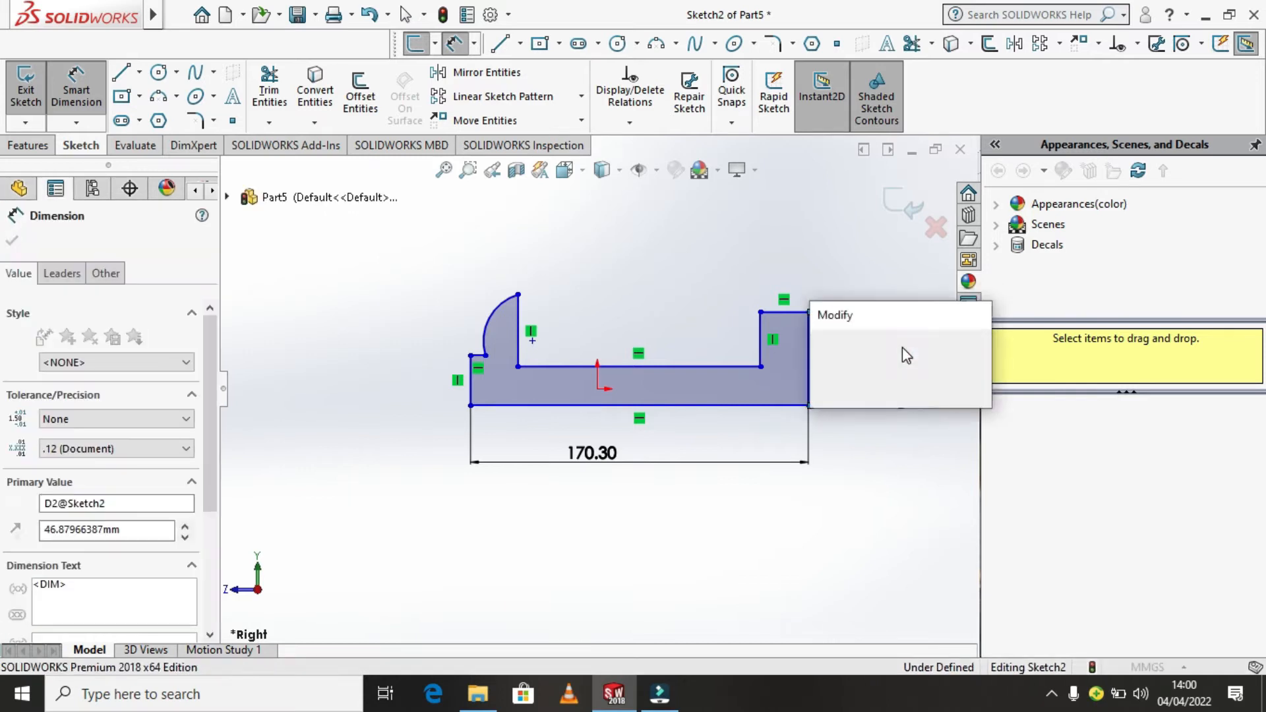
{"action": "type", "text": "55"}
{"action": "key", "text": "Return"}
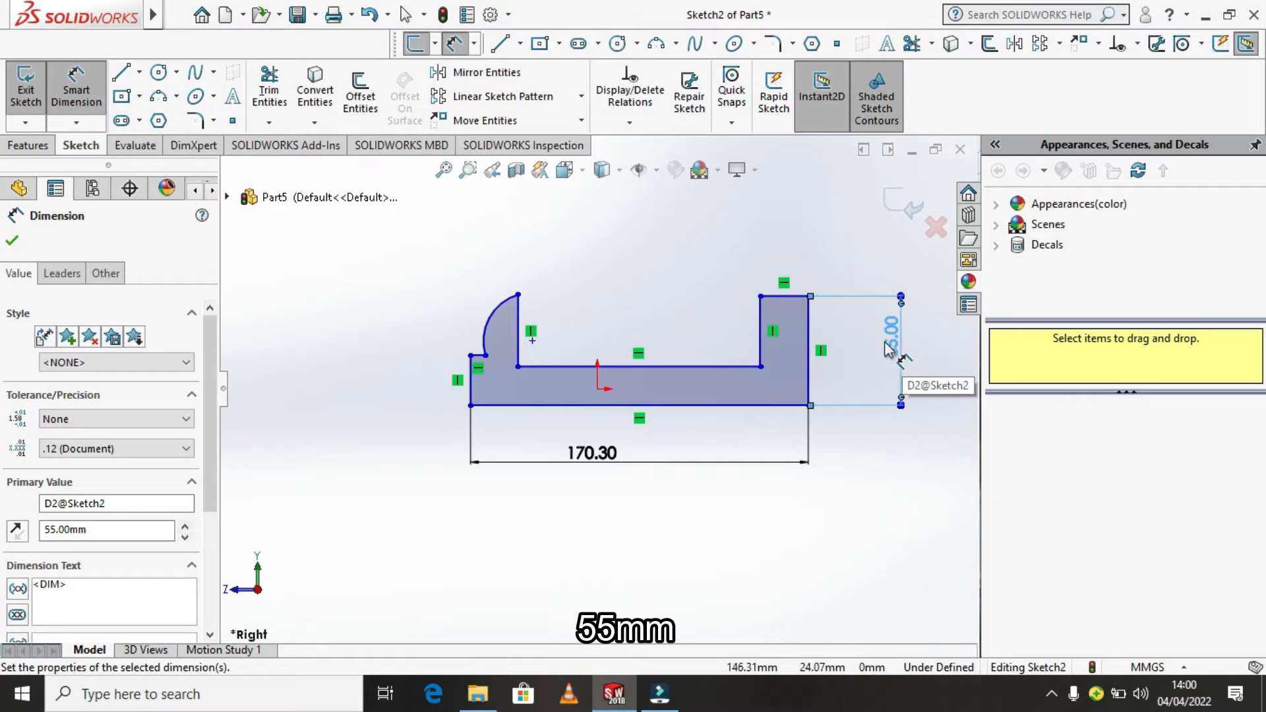
Step: Dimension the top edge of the right upright and set its width to 30 mm
{"action": "left_click", "coordinate": [780, 297]}
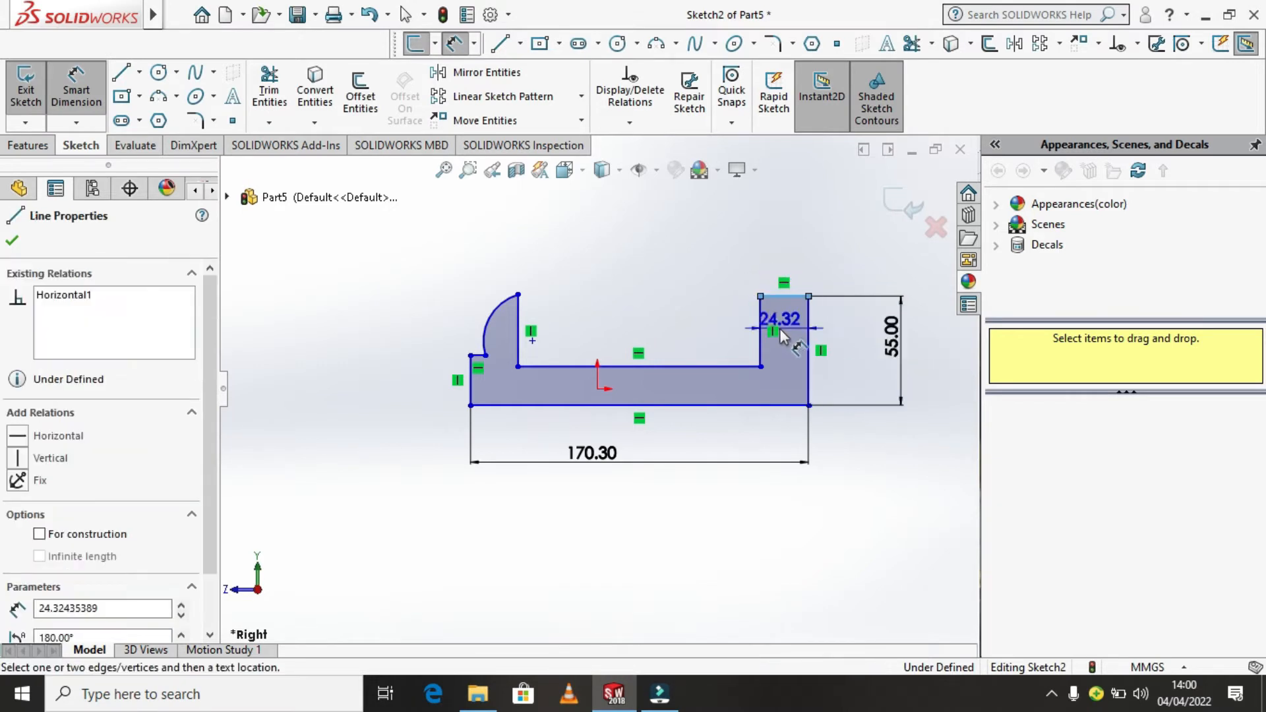
{"action": "left_click", "coordinate": [784, 337]}
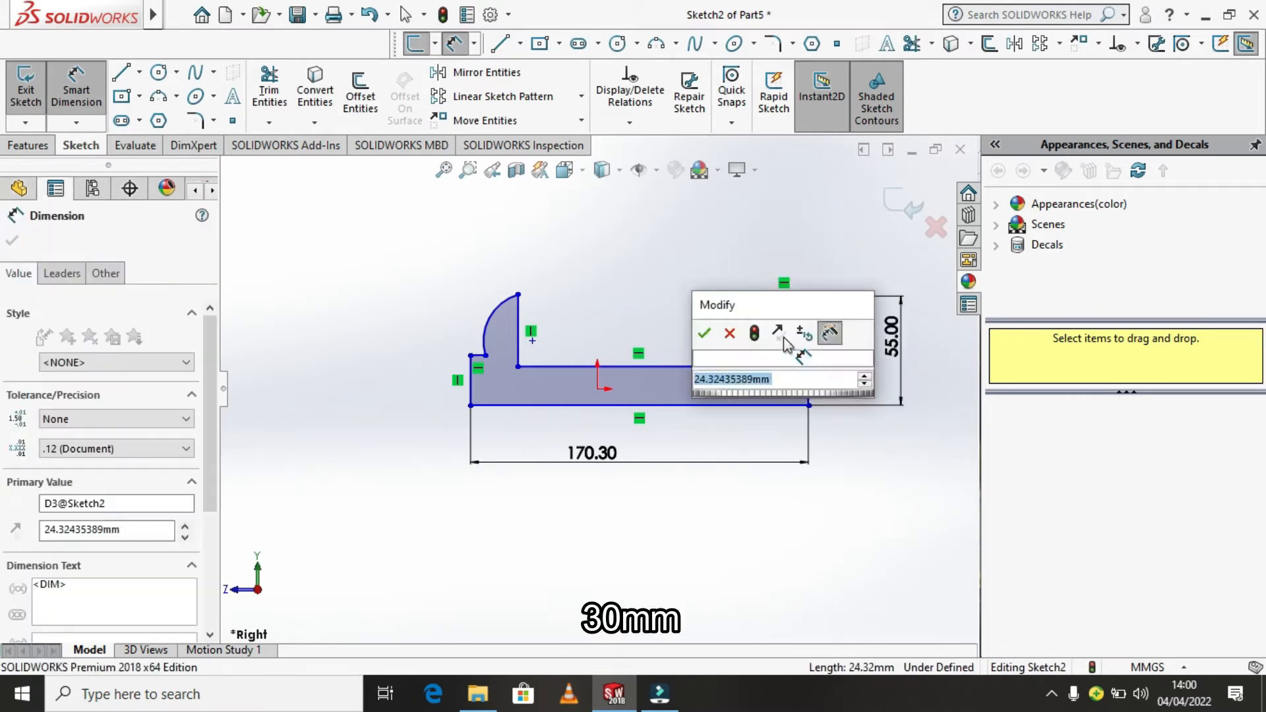
{"action": "type", "text": "30"}
{"action": "key", "text": "Return"}
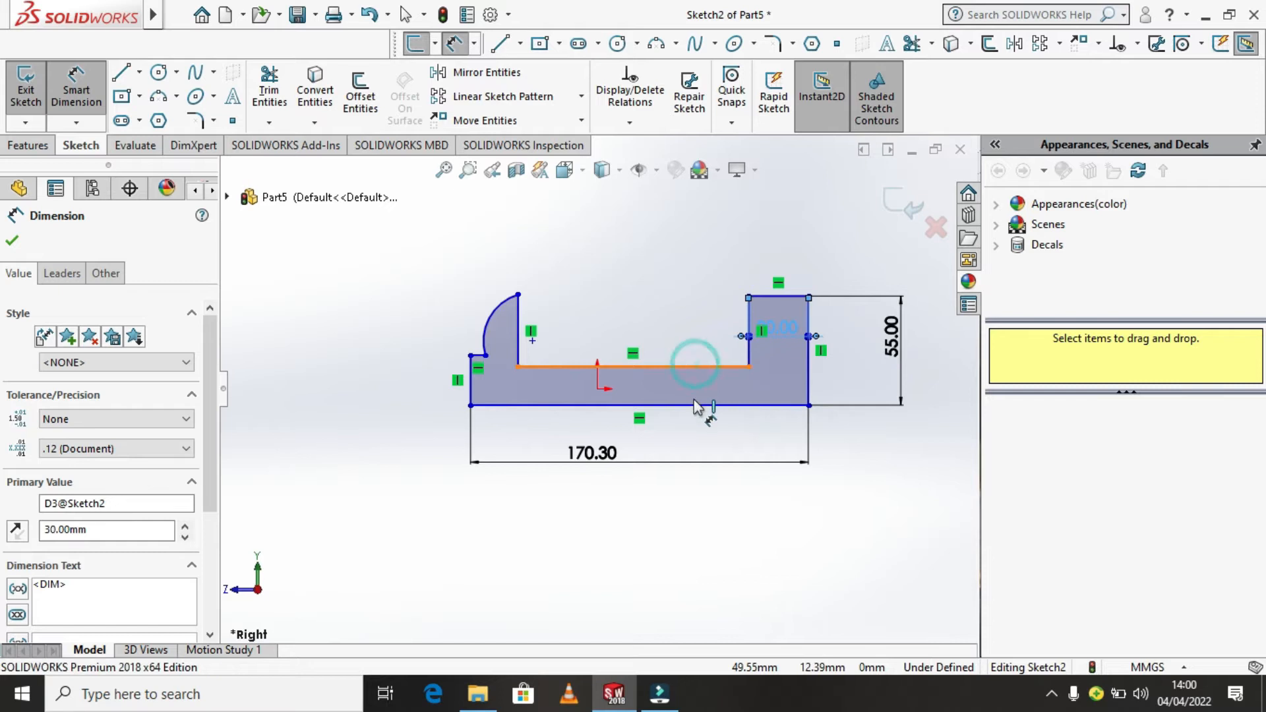
Step: Dimension the distance between the inner horizontal edge and the bottom edge and set it to 35 mm
{"action": "left_click", "coordinate": [695, 366]}
{"action": "left_click", "coordinate": [693, 405]}
{"action": "left_click", "coordinate": [694, 401]}
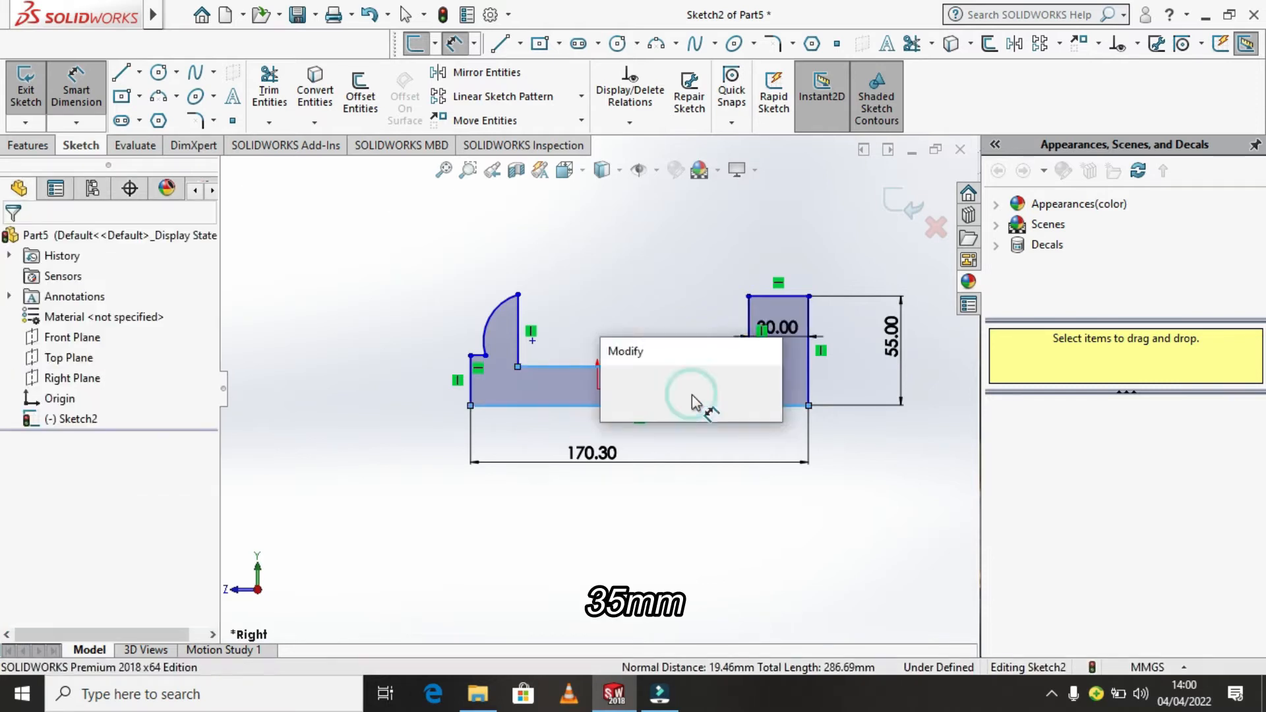
{"action": "type", "text": "3519.45948311mm"}
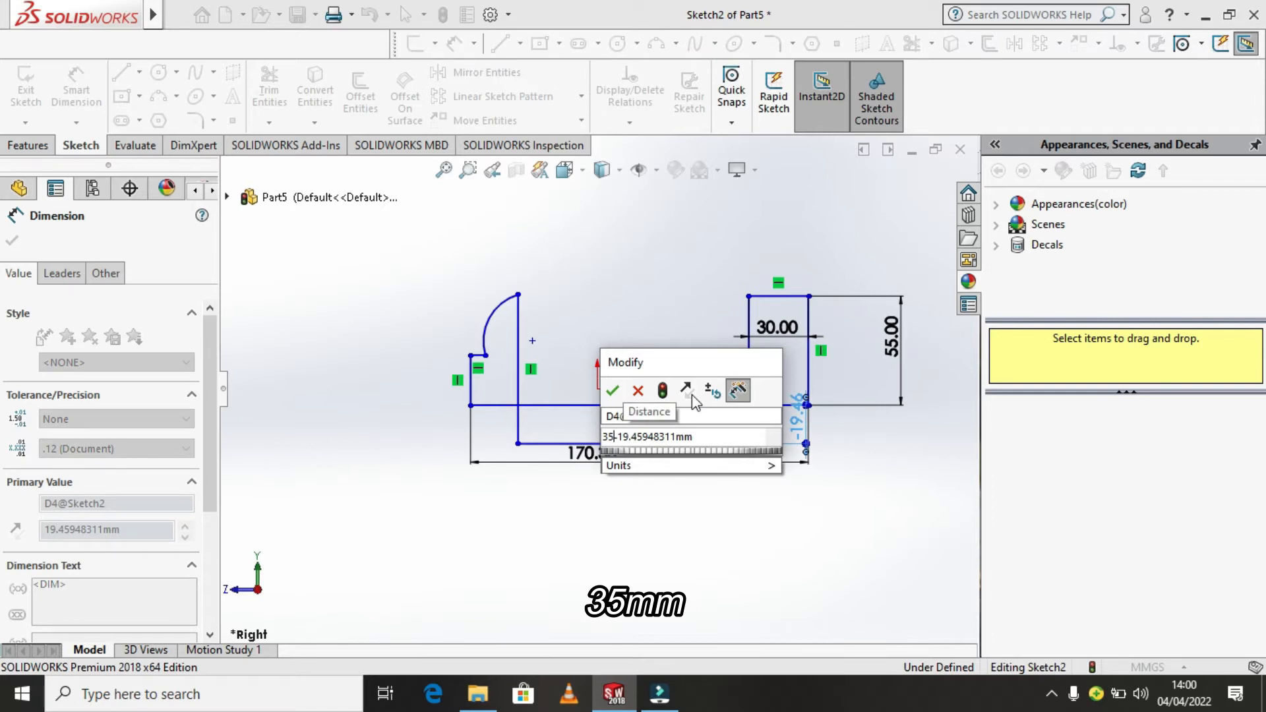
{"action": "key", "text": "ctrl+a"}
{"action": "key", "text": "BackSpace"}
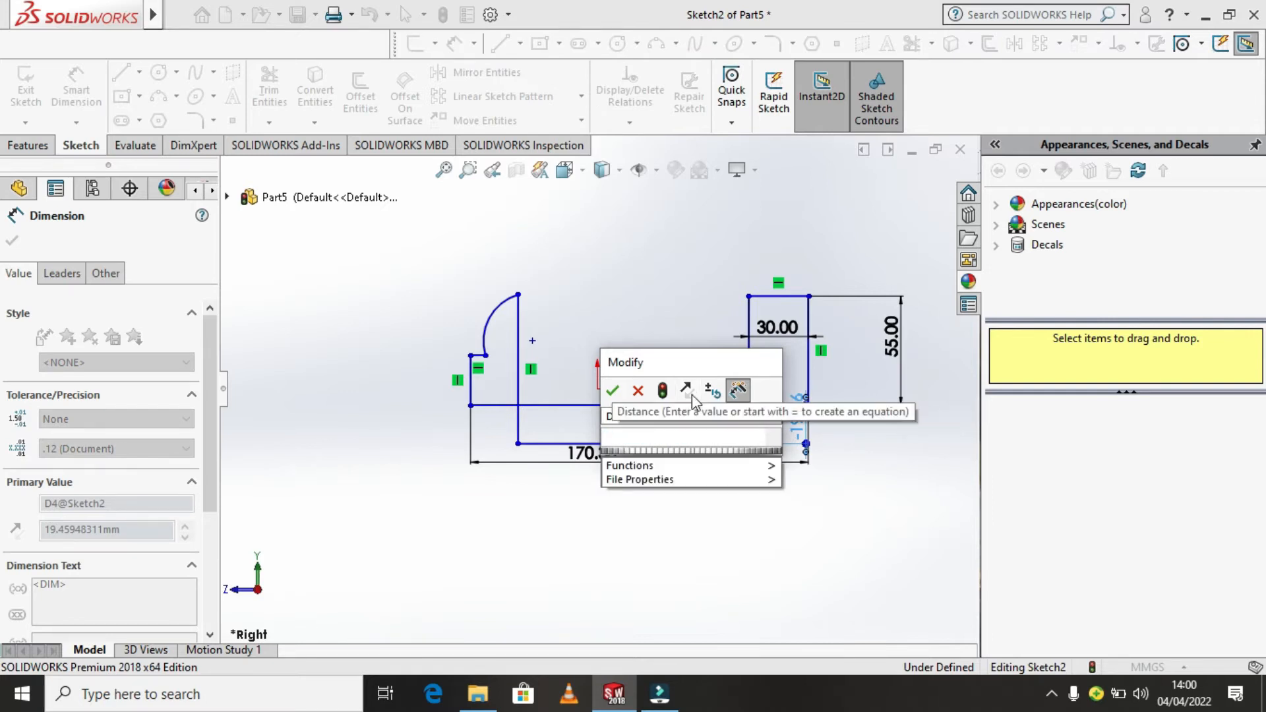
{"action": "type", "text": "3"}
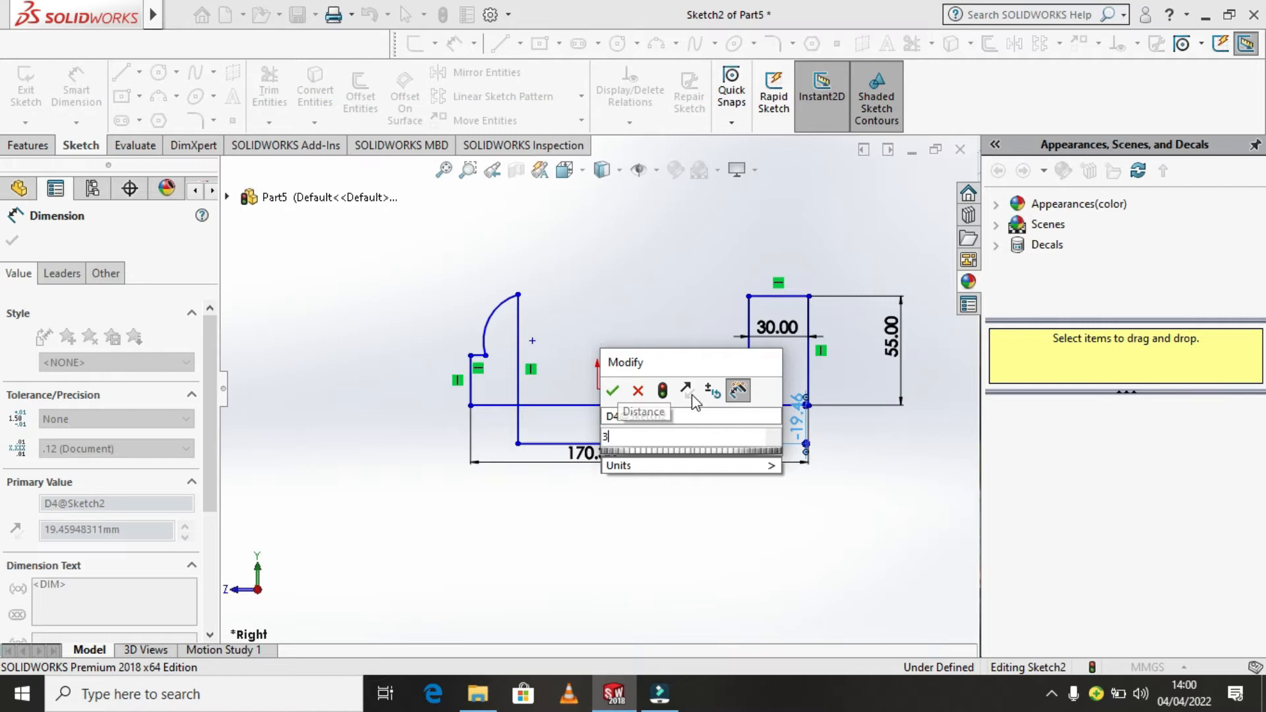
{"action": "type", "text": "5"}
{"action": "key", "text": "Return"}
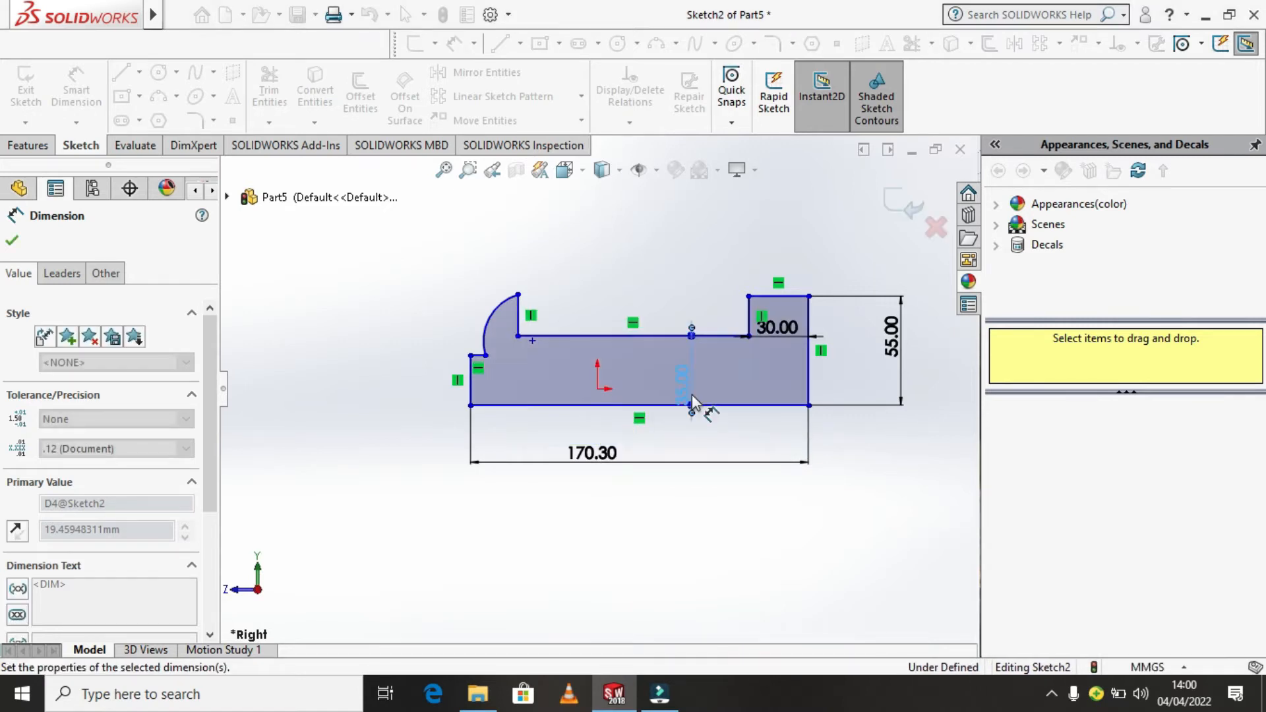
Step: Dimension the height from the bottom edge to the arc's upper endpoint and set it to 80 mm
{"action": "left_click", "coordinate": [517, 295]}
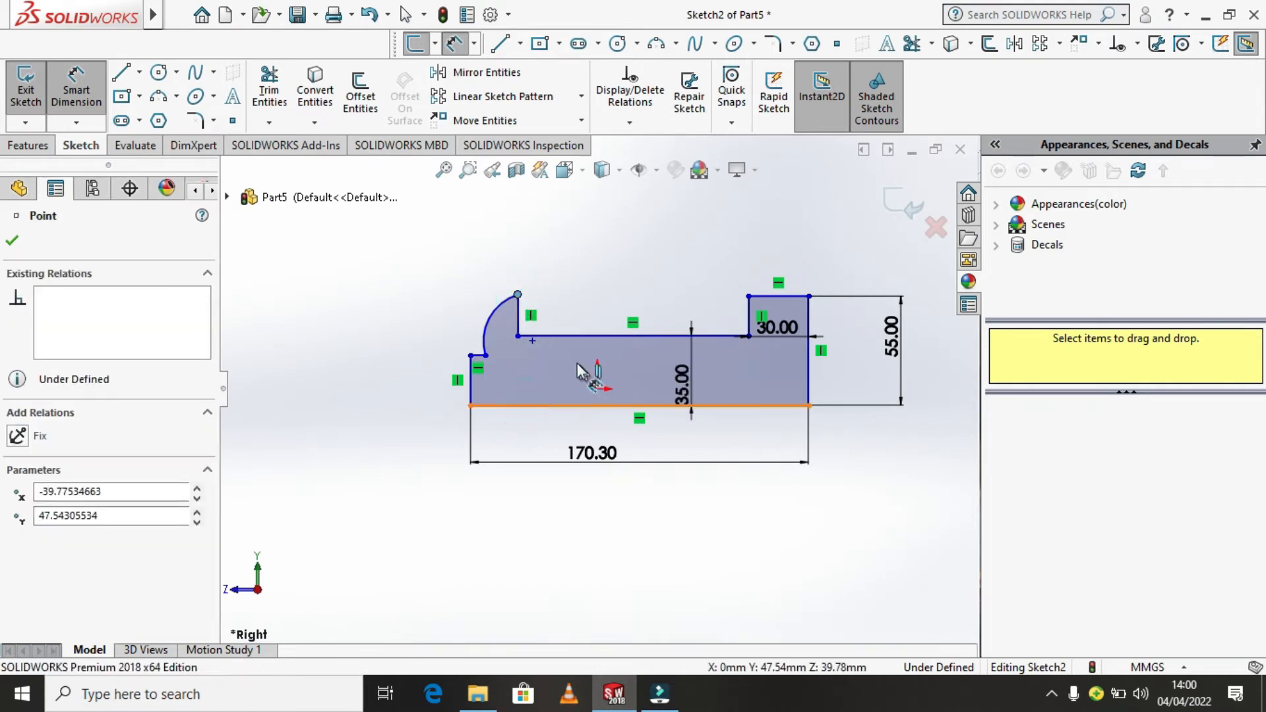
{"action": "left_click", "coordinate": [577, 404]}
{"action": "left_click", "coordinate": [577, 362]}
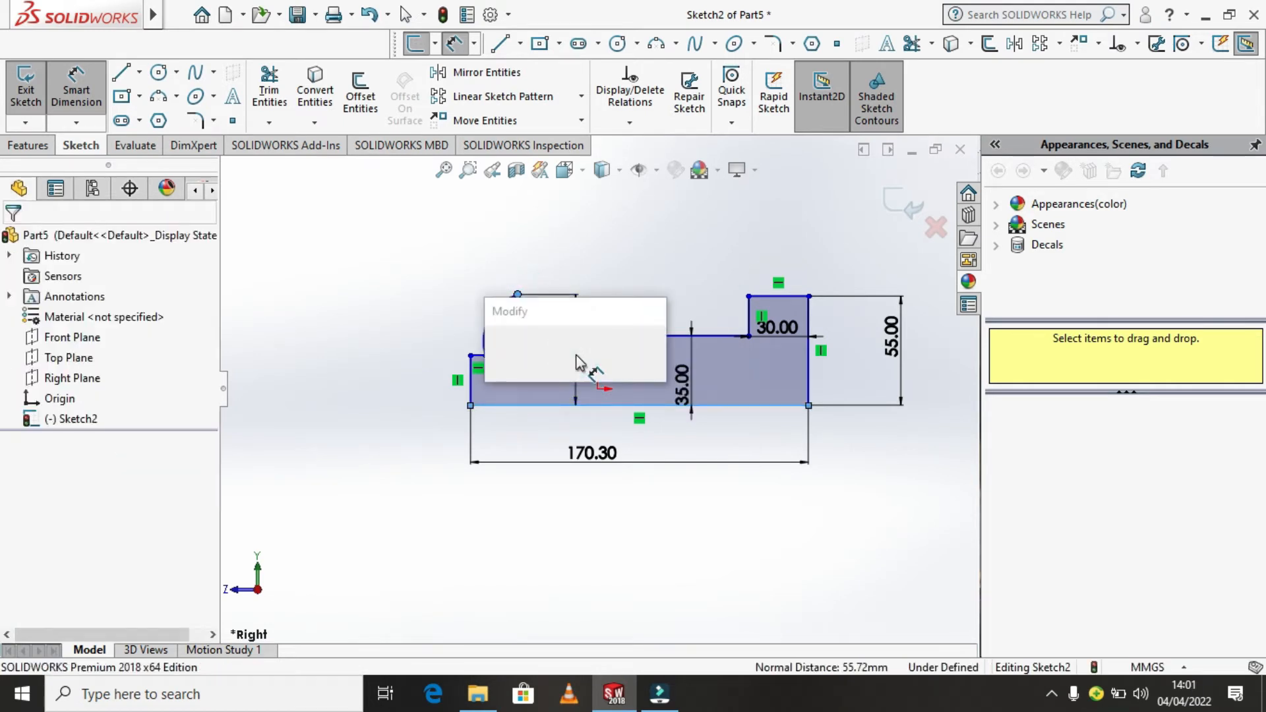
{"action": "type", "text": "80"}
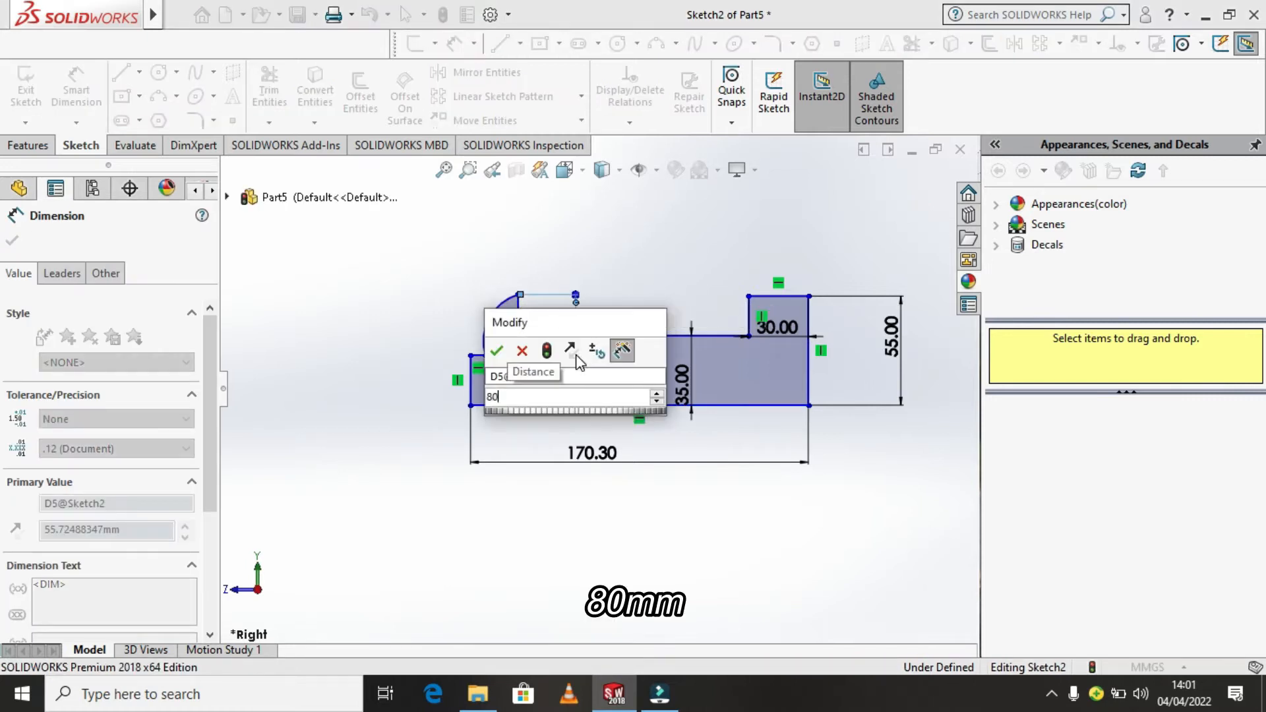
{"action": "key", "text": "Return"}
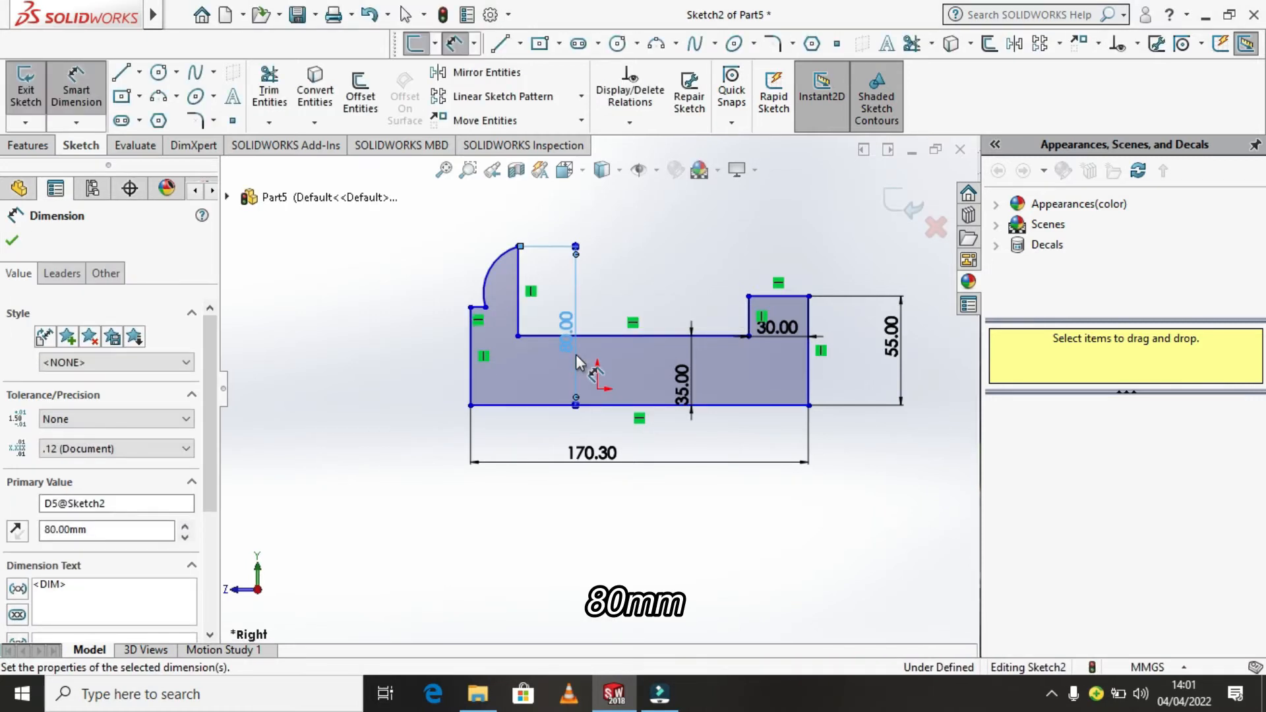
Step: Dimension the distance from the outer left edge to the left upright's inner corner and set it to 32 mm
{"action": "left_click", "coordinate": [517, 336]}
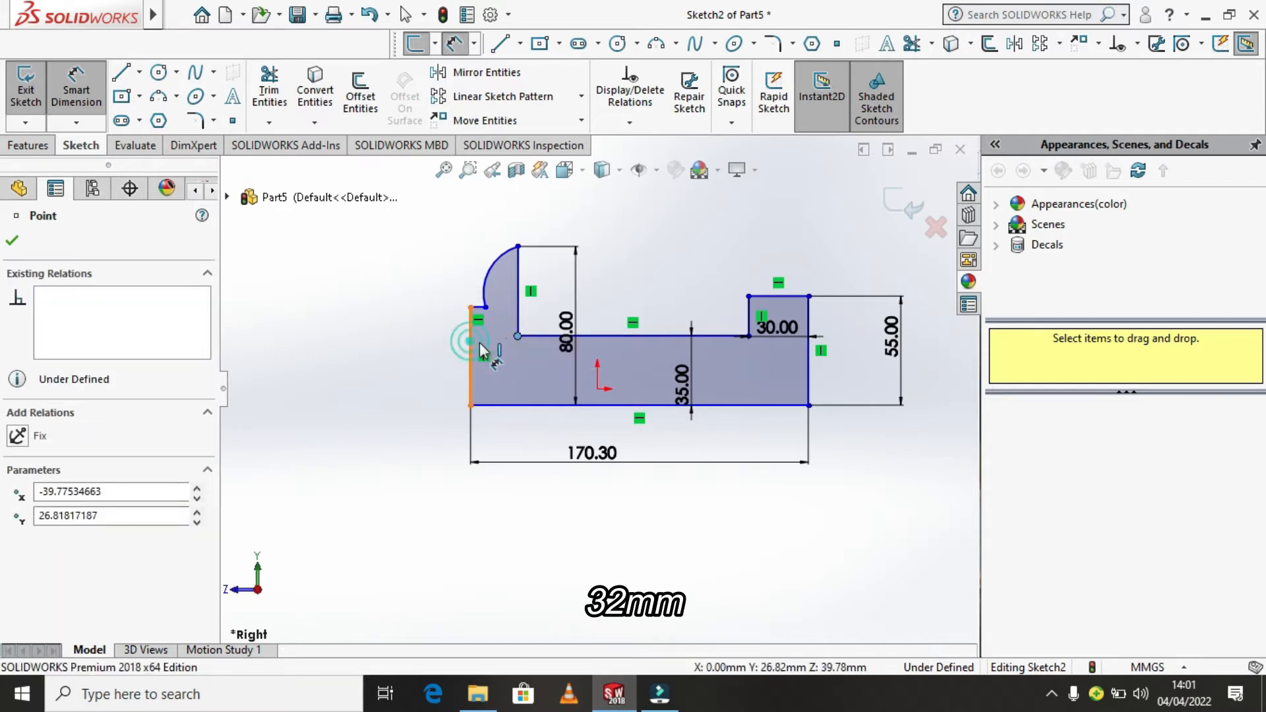
{"action": "left_click", "coordinate": [471, 350]}
{"action": "left_click", "coordinate": [492, 349]}
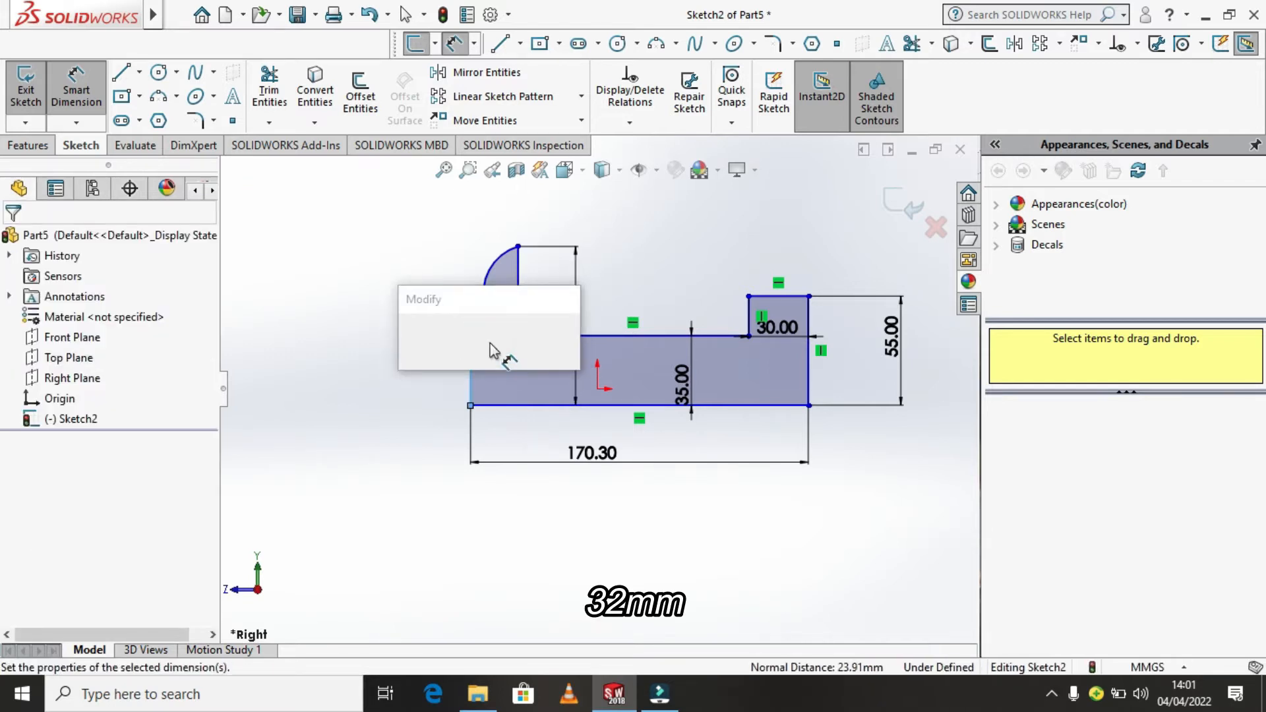
{"action": "type", "text": "32"}
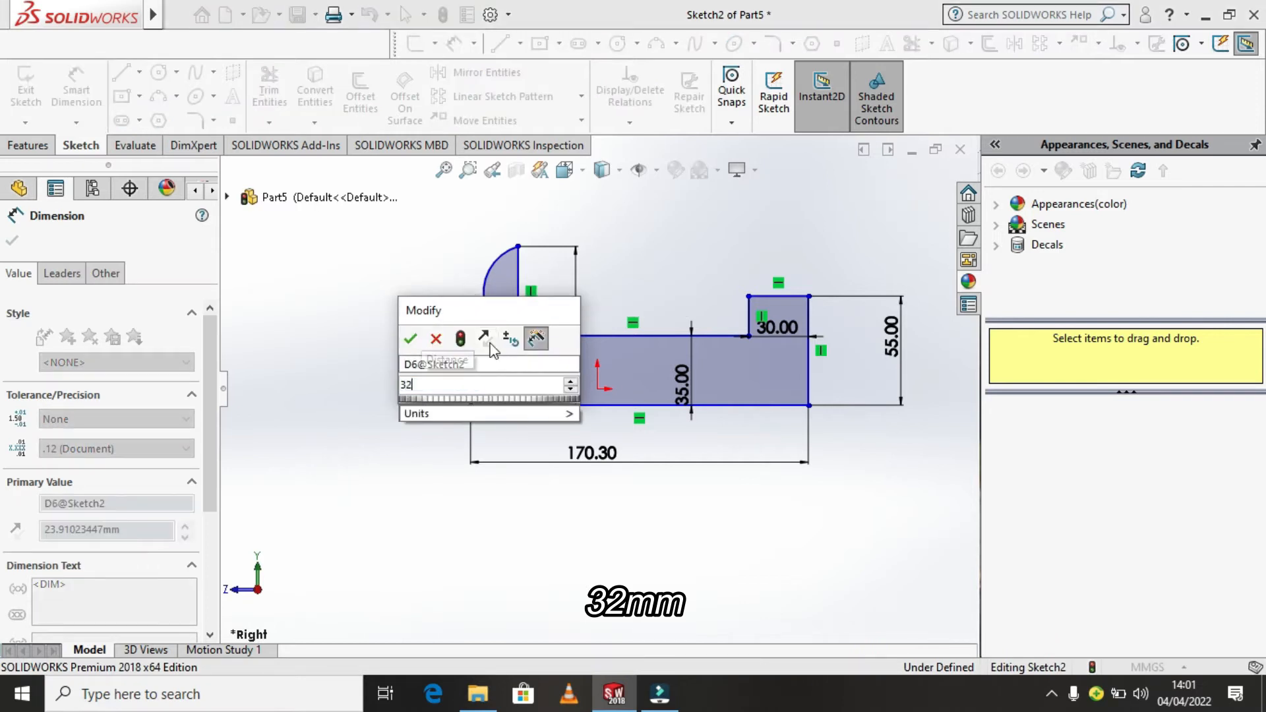
{"action": "key", "text": "Return"}
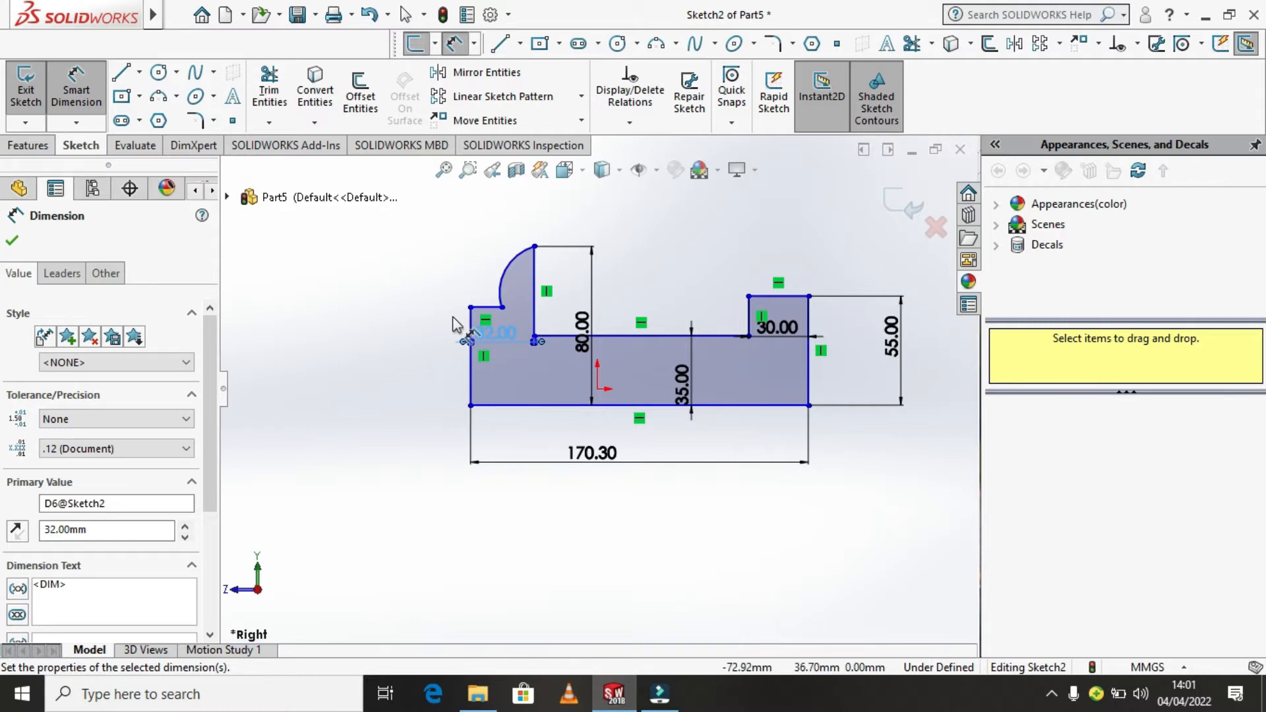
Step: Dimension the arc on the left upright and set its radius to 28 mm
{"action": "left_click", "coordinate": [505, 280]}
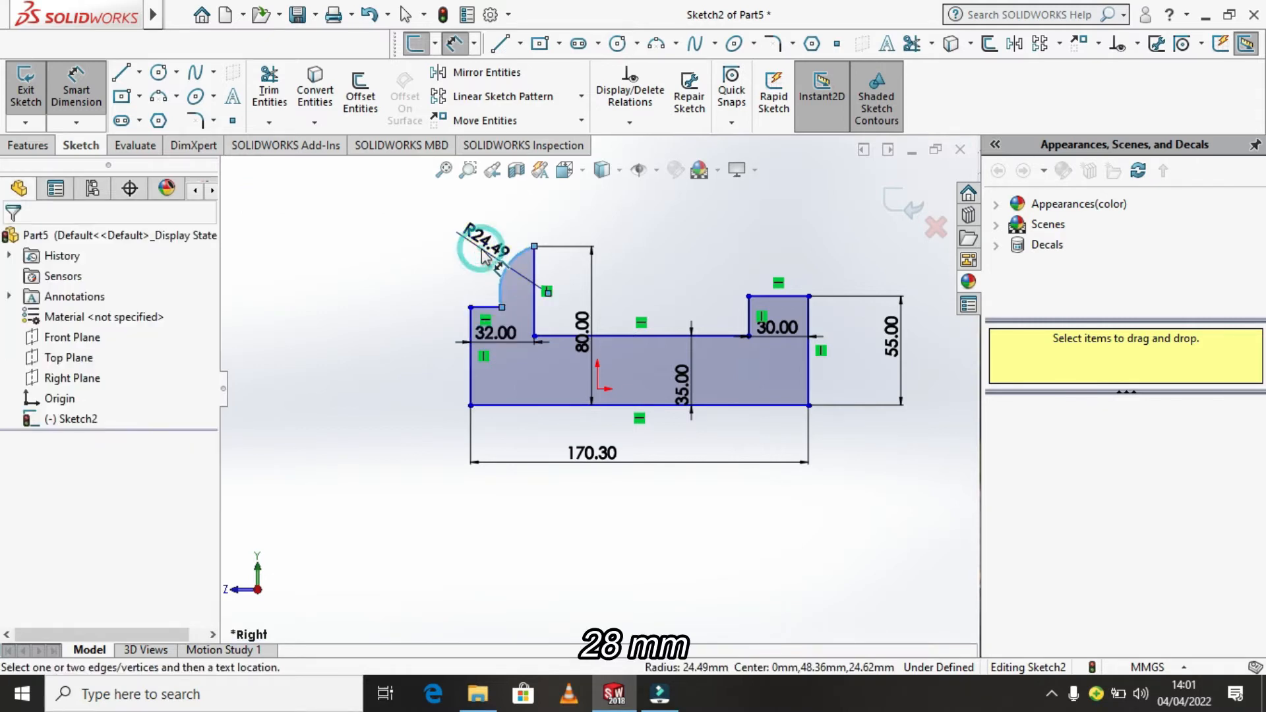
{"action": "left_click", "coordinate": [481, 257]}
{"action": "type", "text": "28"}
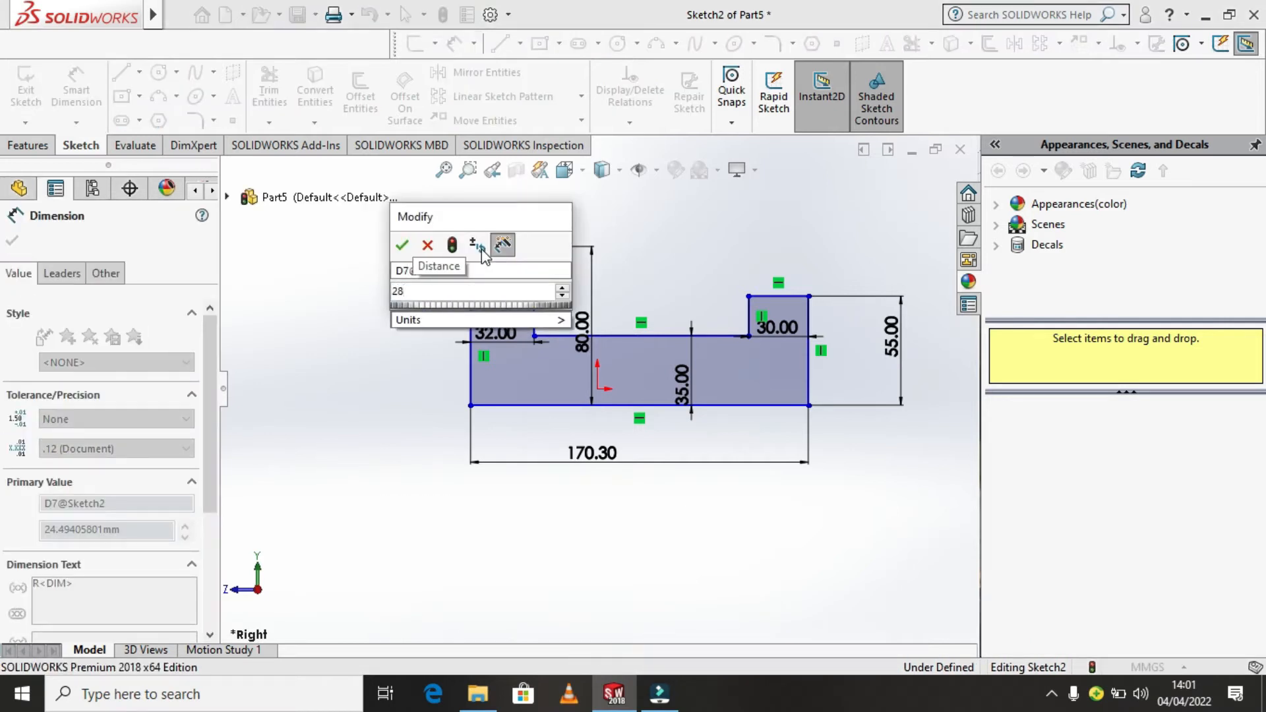
{"action": "key", "text": "Return"}
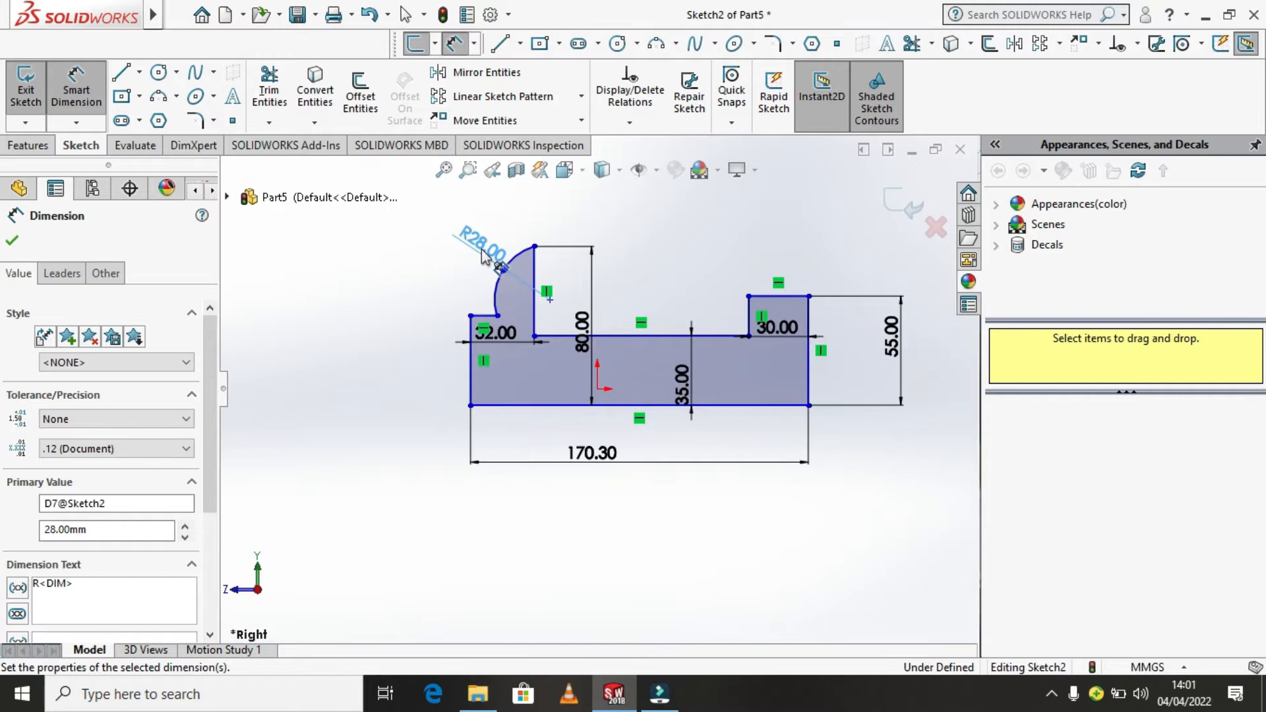
Step: Dimension the short horizontal ledge beneath the arc and set its length to 4 mm
{"action": "left_click", "coordinate": [486, 317]}
{"action": "left_click", "coordinate": [476, 295]}
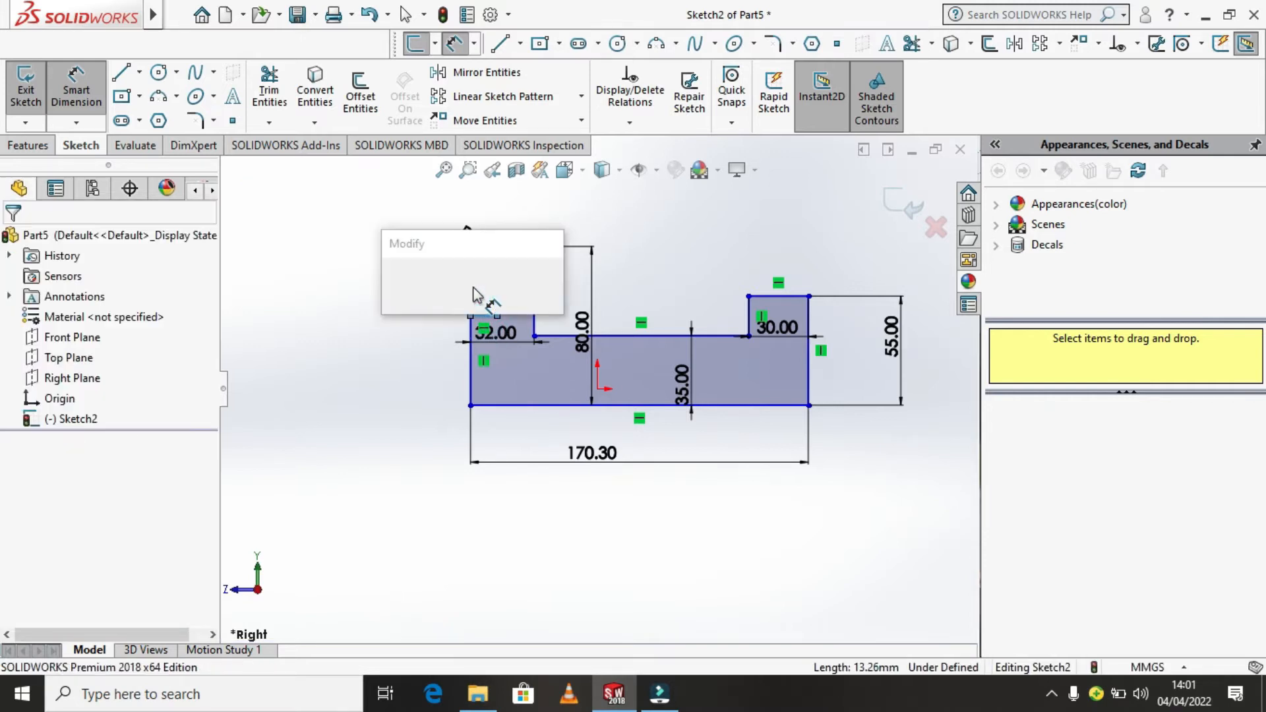
{"action": "type", "text": "4"}
{"action": "key", "text": "Return"}
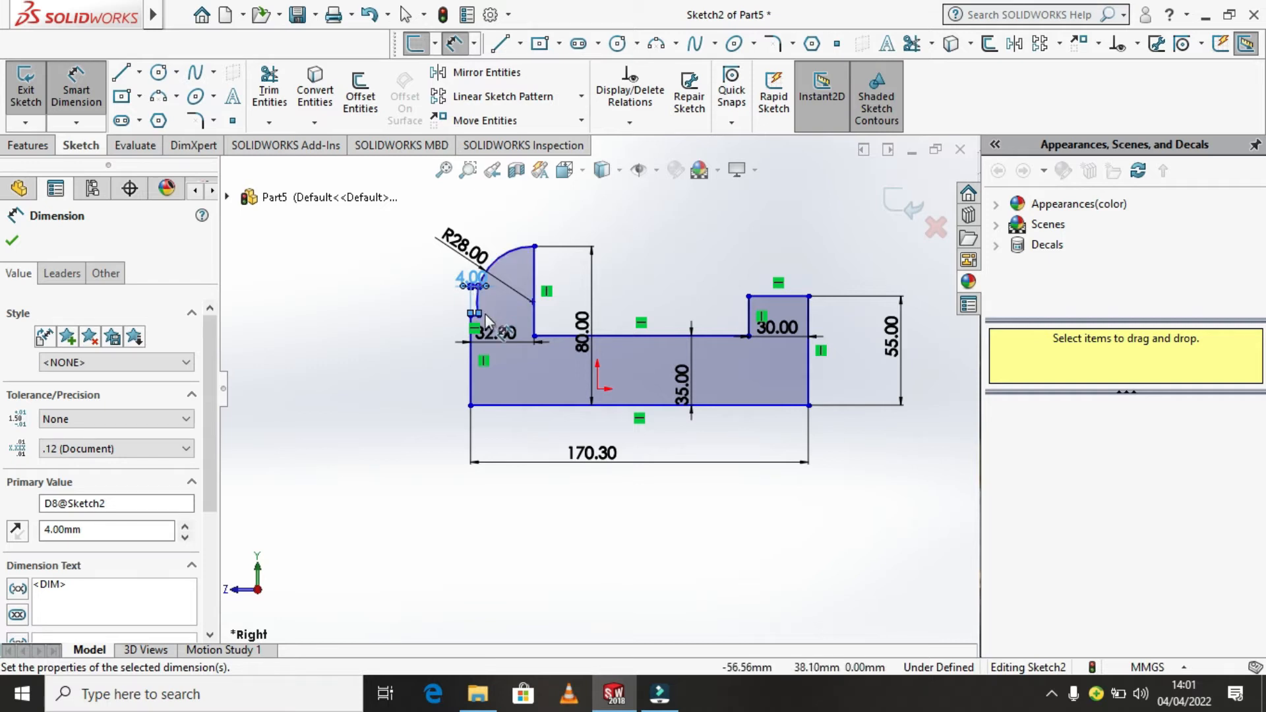
{"action": "scroll", "coordinate": [475, 315], "scroll_direction": "down", "scroll_amount": 1}
{"action": "scroll", "coordinate": [472, 321], "scroll_direction": "down", "scroll_amount": 3}
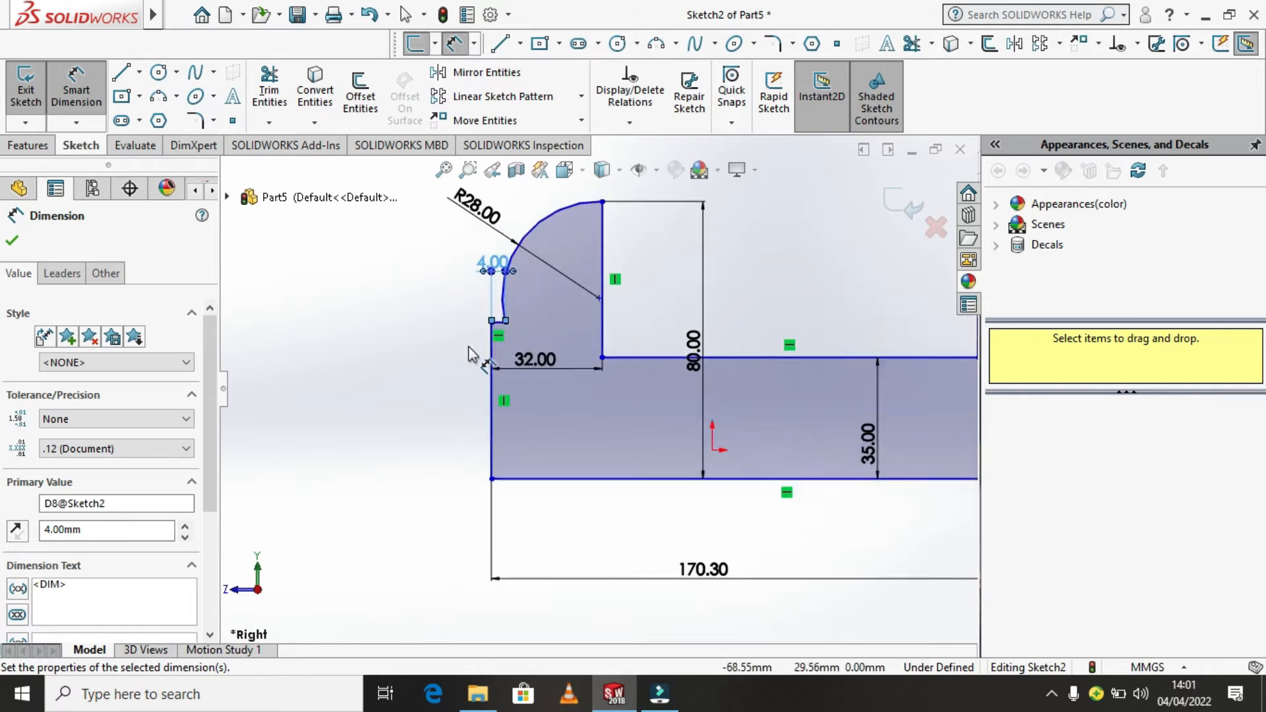
{"action": "scroll", "coordinate": [505, 319], "scroll_direction": "down", "scroll_amount": 3}
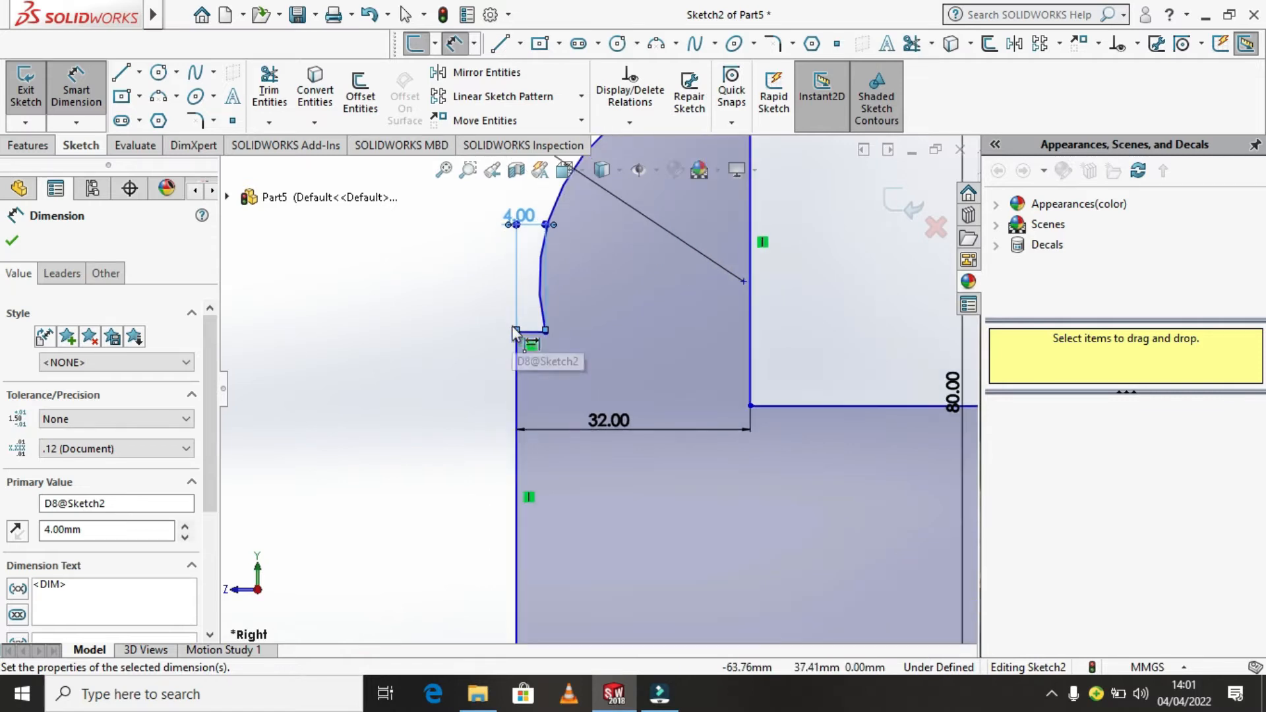
{"action": "scroll", "coordinate": [533, 346], "scroll_direction": "up", "scroll_amount": 2}
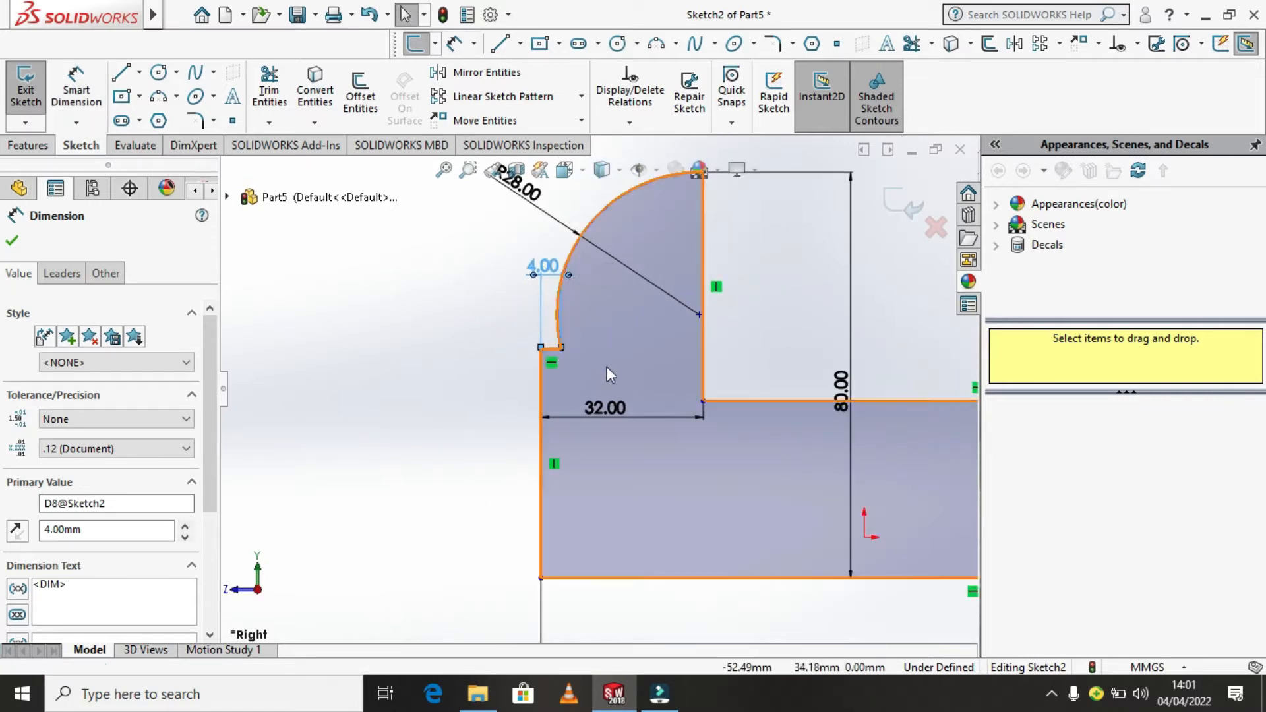
Step: Dimension the height from the base's lower left corner to the ledge beneath the arc and set it to 50 mm
{"action": "scroll", "coordinate": [607, 366], "scroll_direction": "up", "scroll_amount": 3}
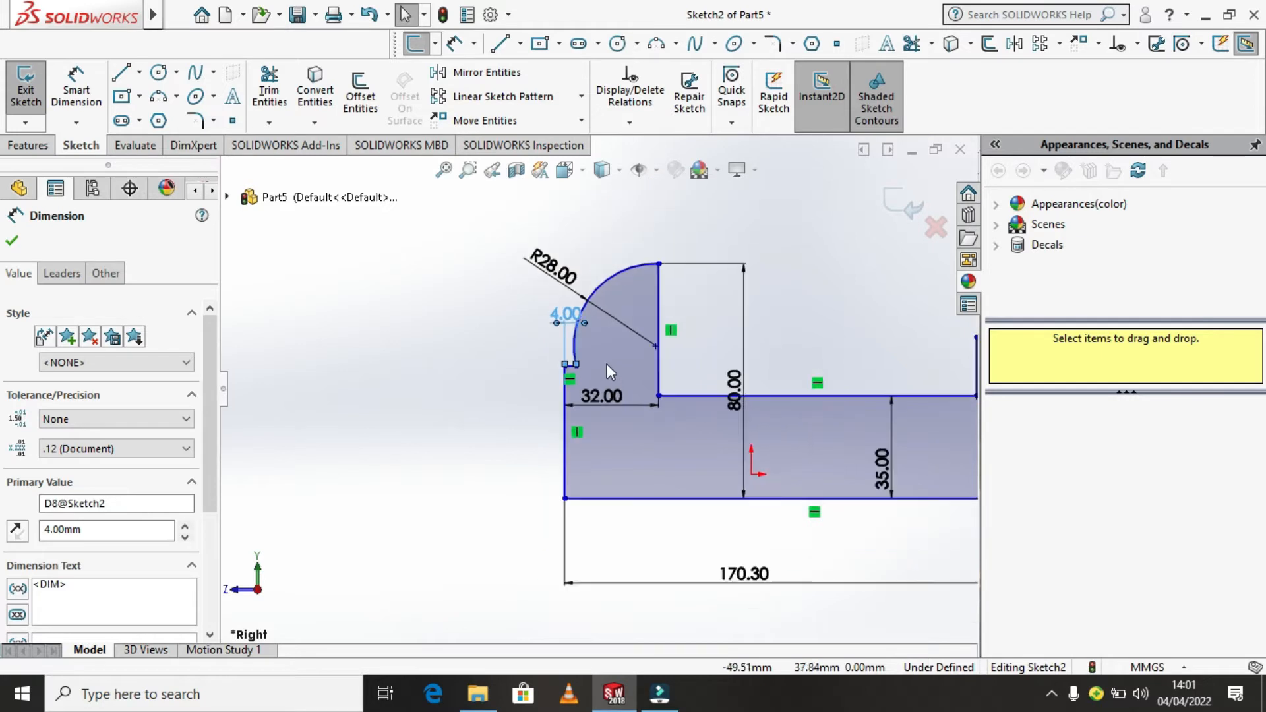
{"action": "left_click", "coordinate": [77, 122]}
{"action": "left_click", "coordinate": [92, 63]}
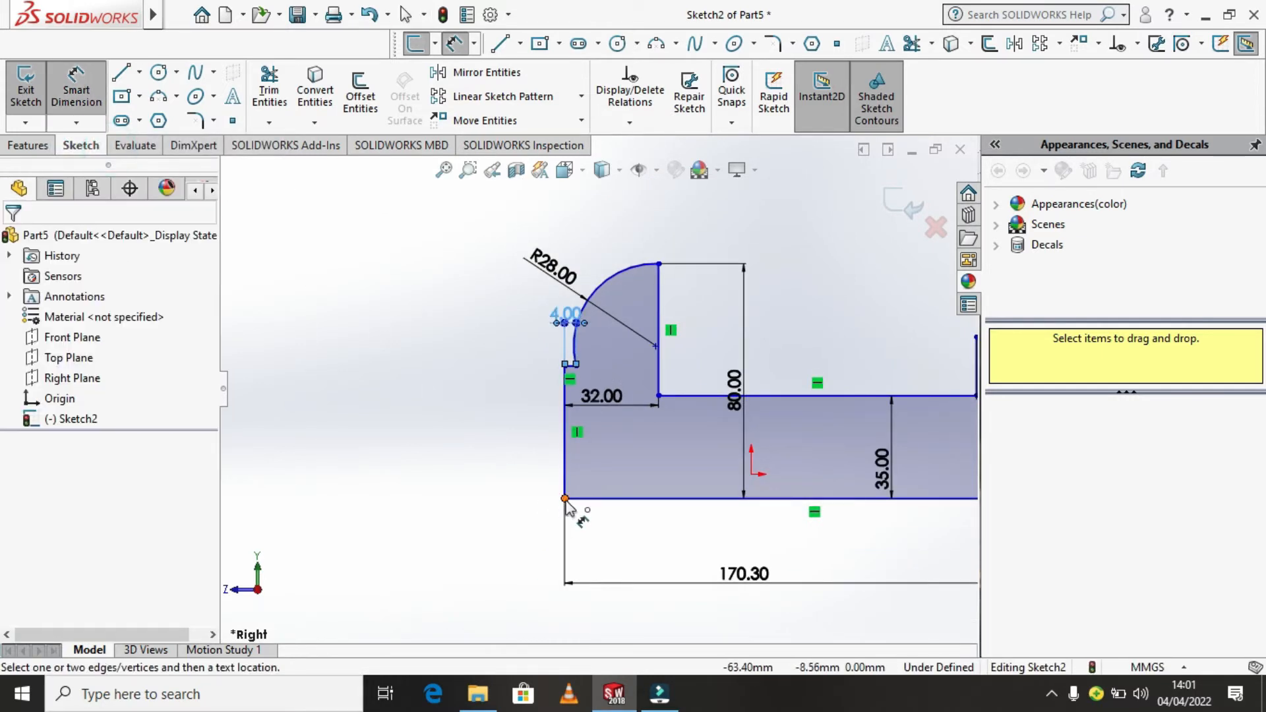
{"action": "left_click", "coordinate": [570, 366]}
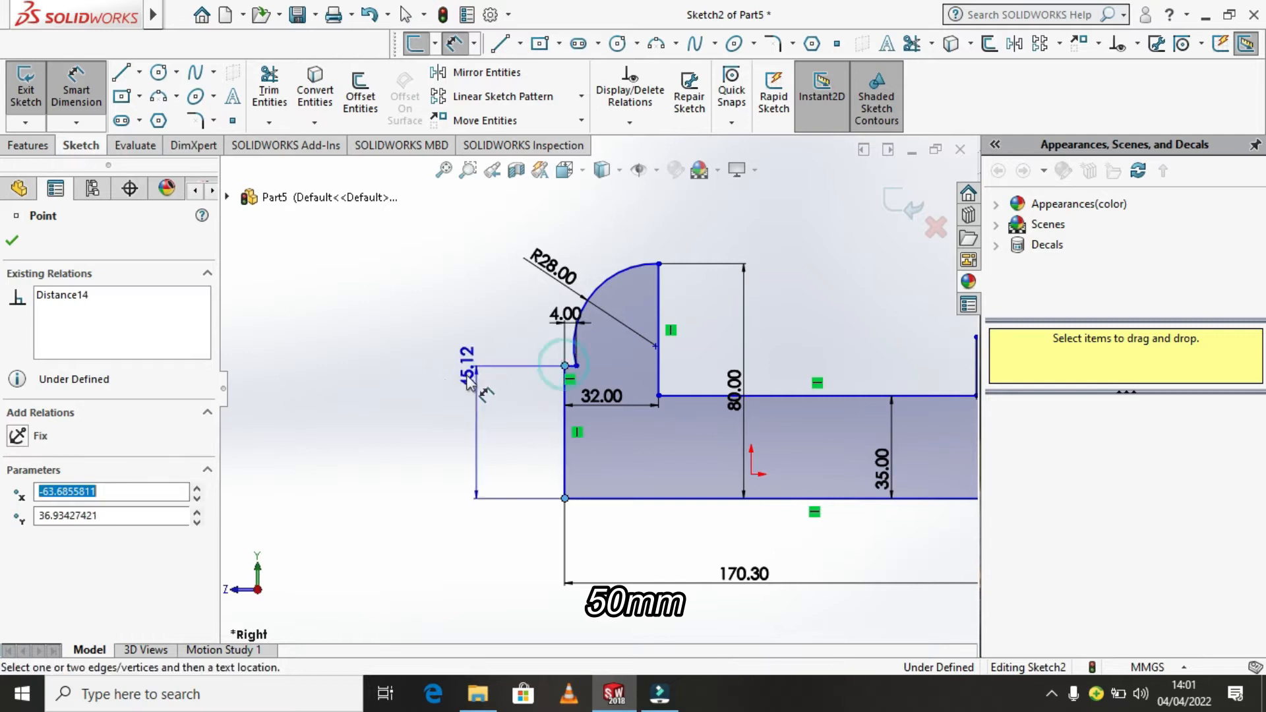
{"action": "left_click", "coordinate": [437, 393]}
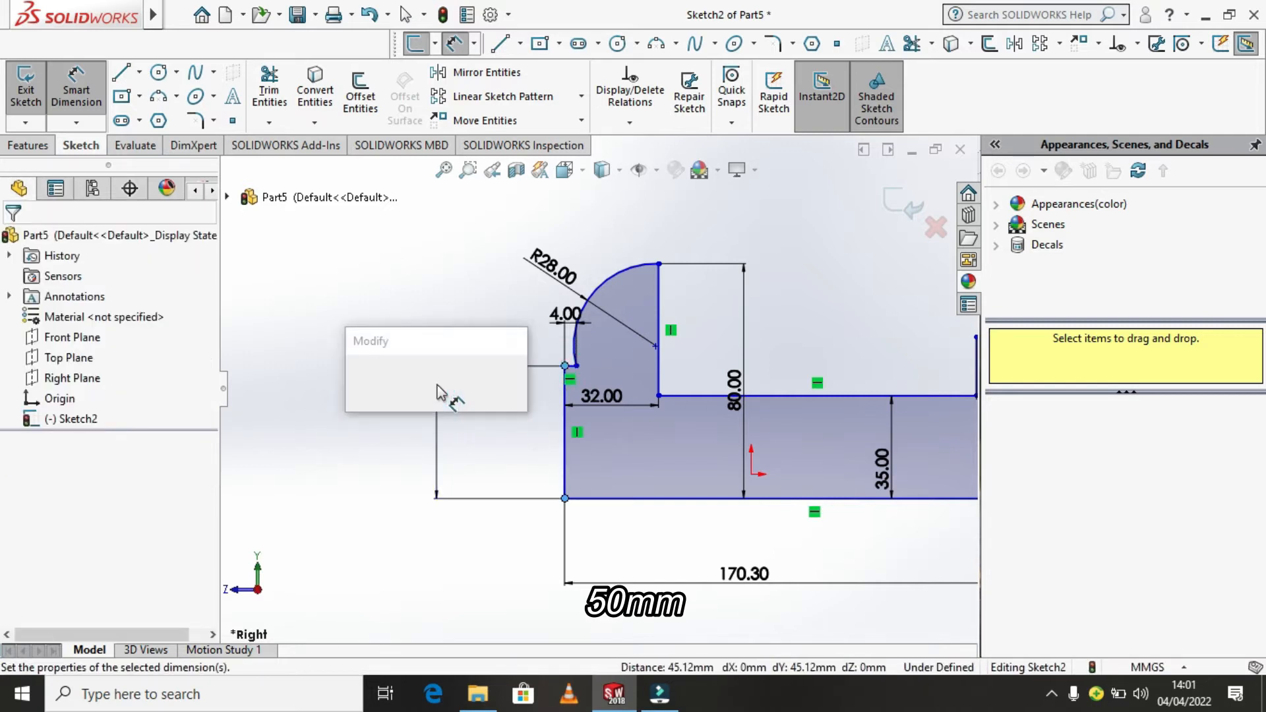
{"action": "type", "text": "50"}
{"action": "key", "text": "Return"}
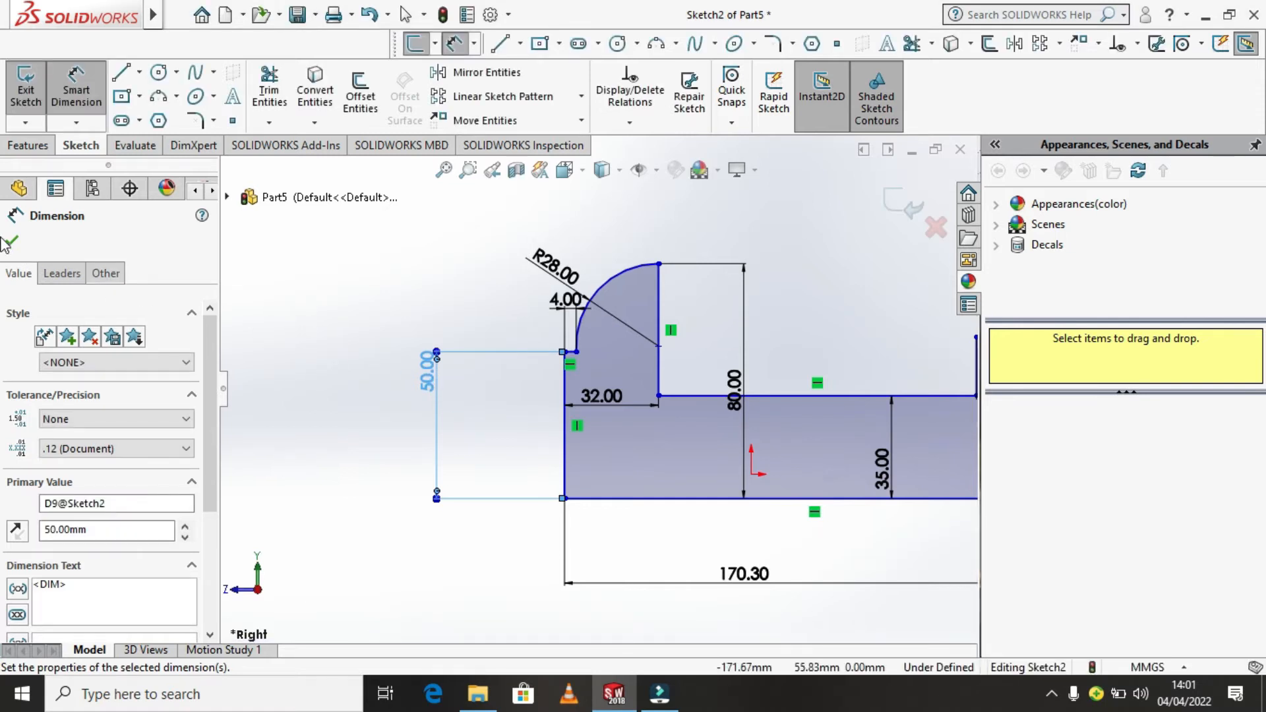
{"action": "left_click", "coordinate": [10, 241]}
{"action": "key", "text": "Escape"}
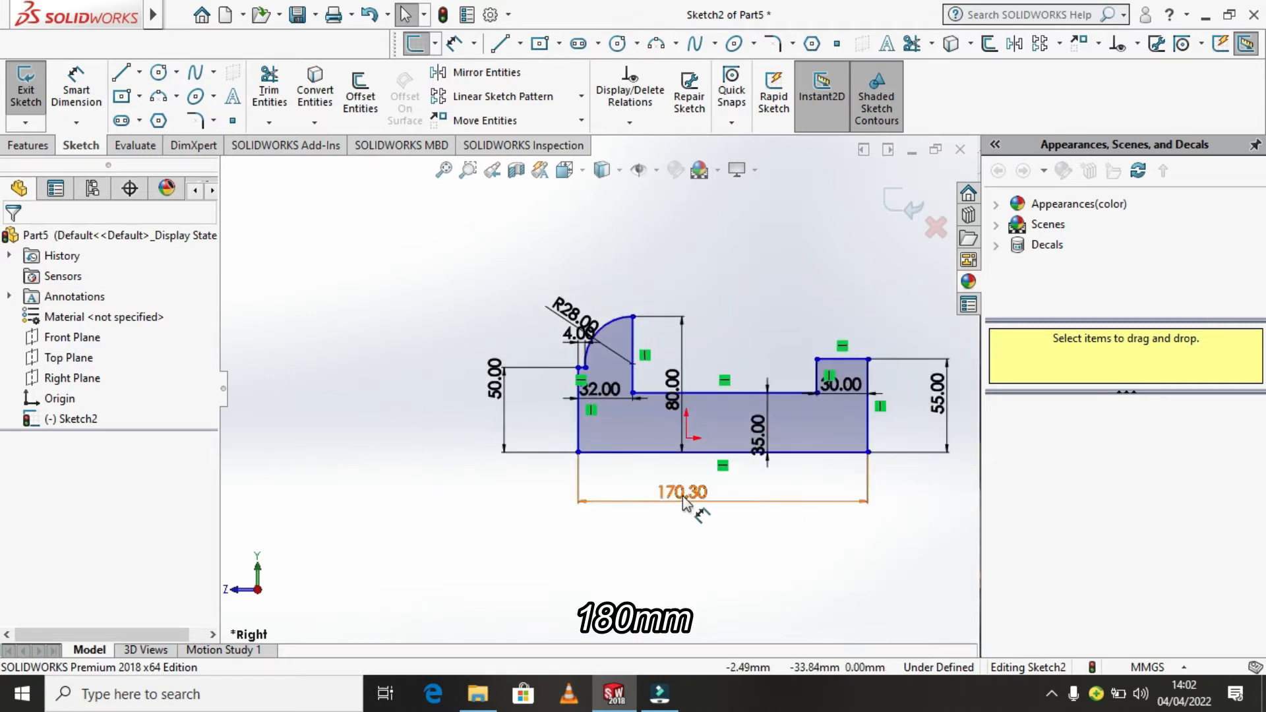
Step: Set the overall length dimension of the base to 180 mm
{"action": "left_click", "coordinate": [683, 496]}
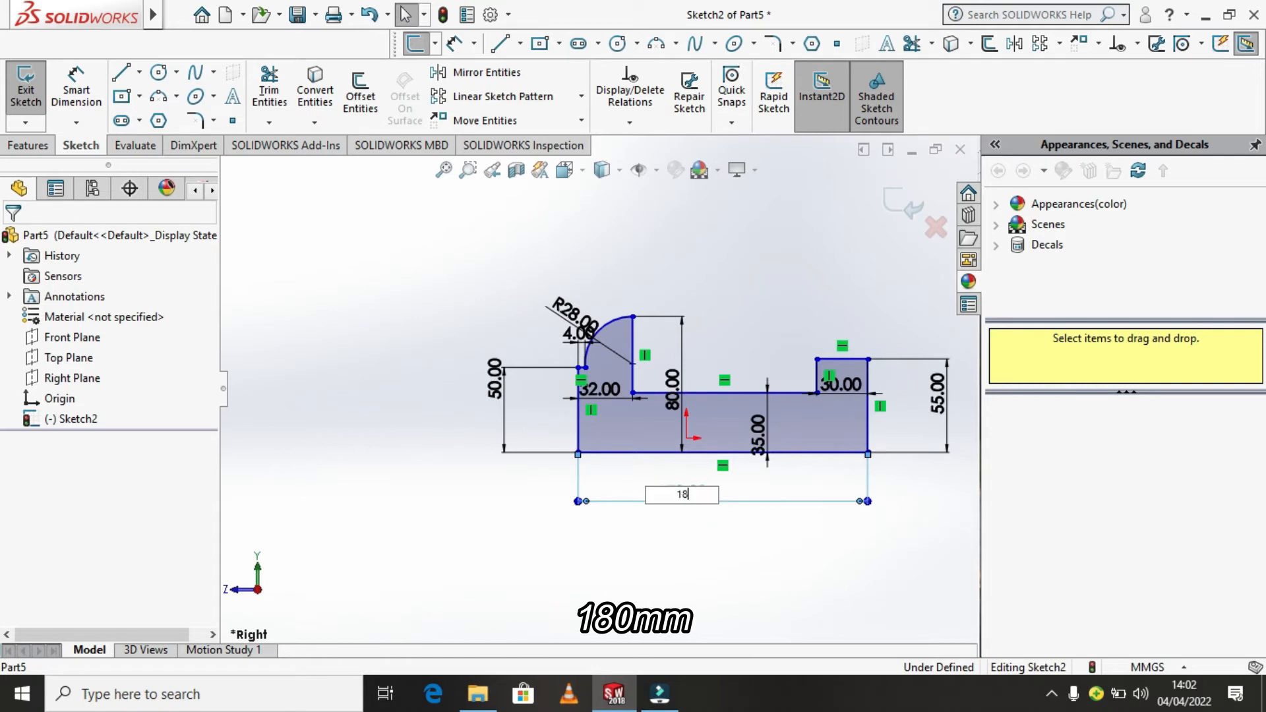
{"action": "type", "text": "180"}
{"action": "key", "text": "Return"}
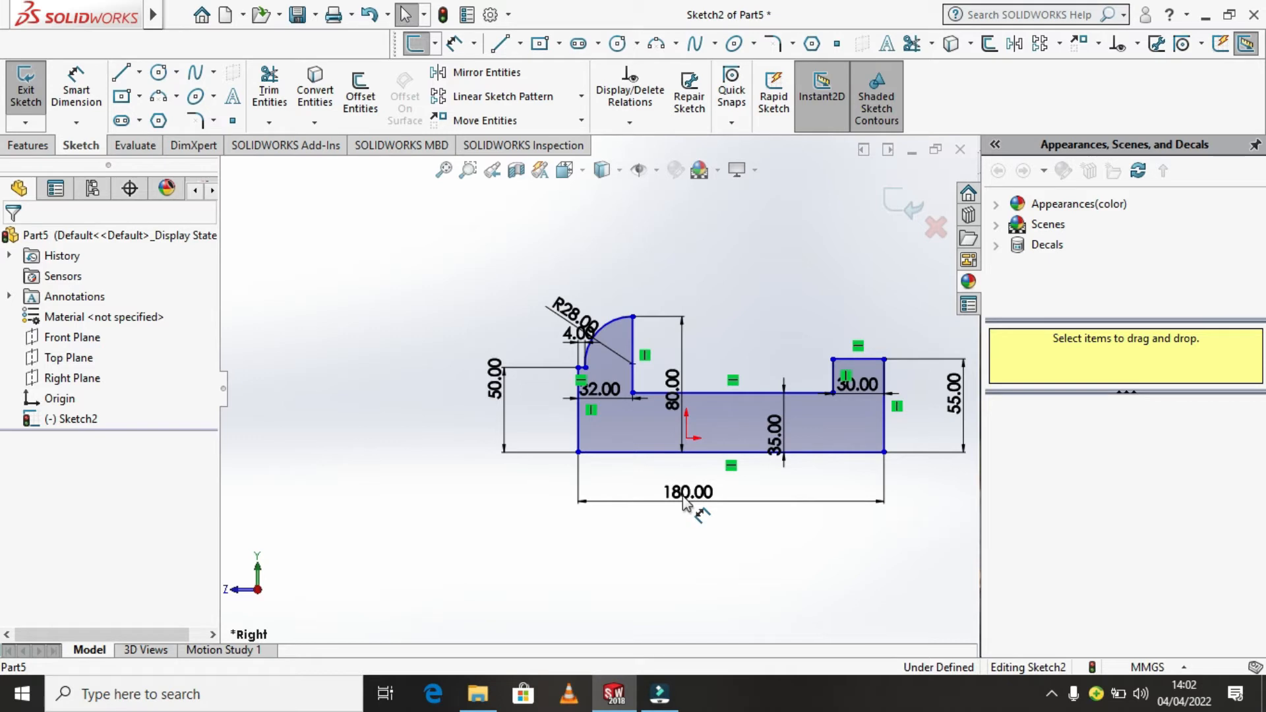
Step: Extrude the profile as a boss with the Mid Plane end condition and a depth of 70 mm
{"action": "scroll", "coordinate": [745, 378], "scroll_direction": "up", "scroll_amount": 3}
{"action": "scroll", "coordinate": [741, 402], "scroll_direction": "down", "scroll_amount": 2}
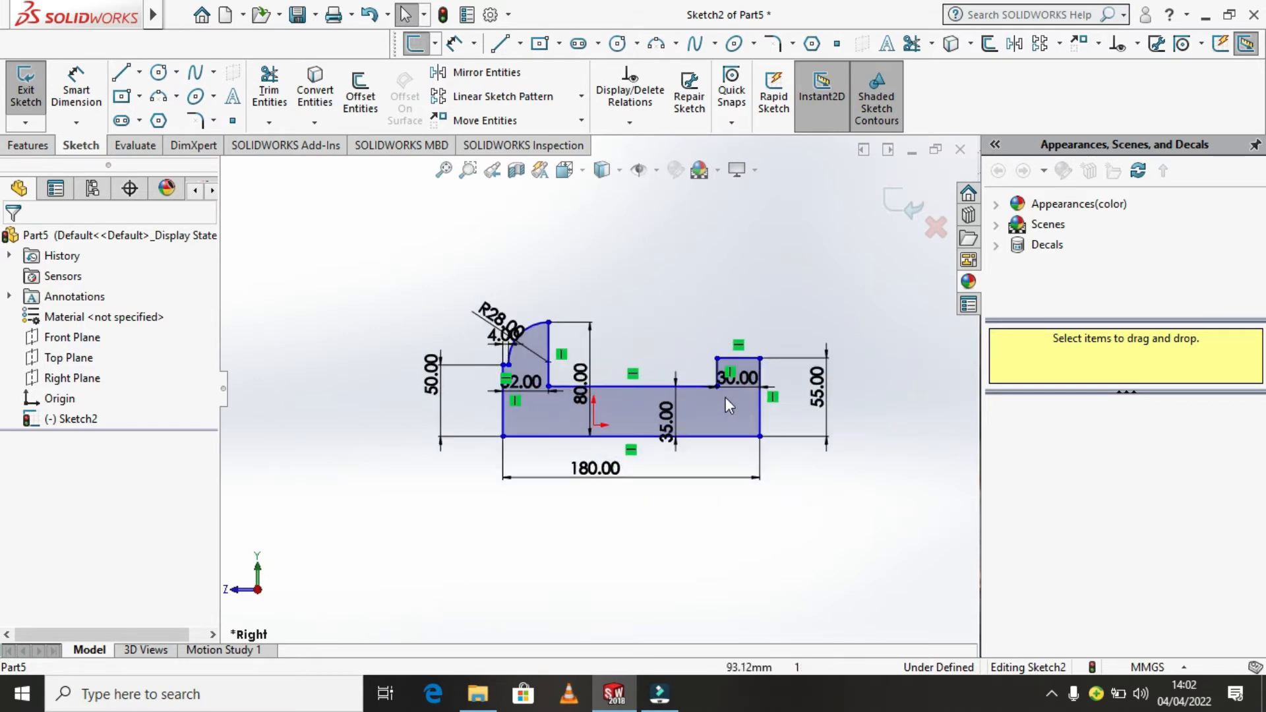
{"action": "scroll", "coordinate": [722, 397], "scroll_direction": "down", "scroll_amount": 1}
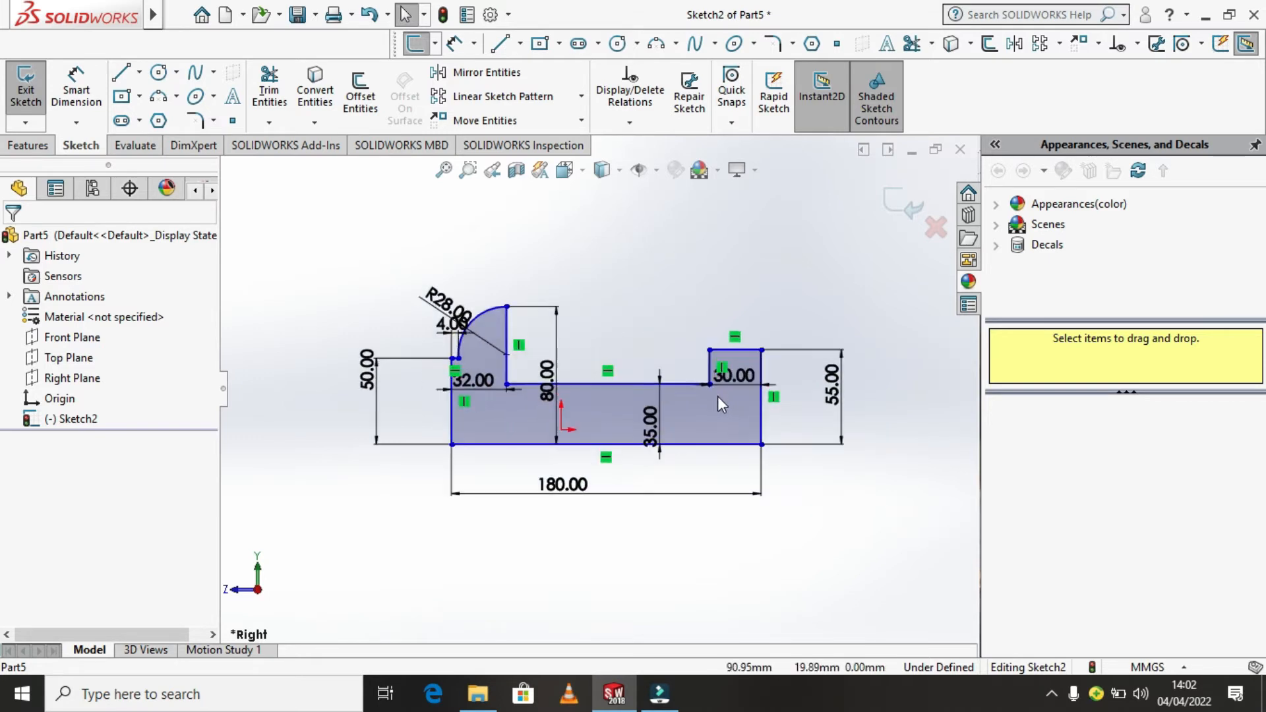
{"action": "left_click", "coordinate": [25, 146]}
{"action": "left_click", "coordinate": [43, 93]}
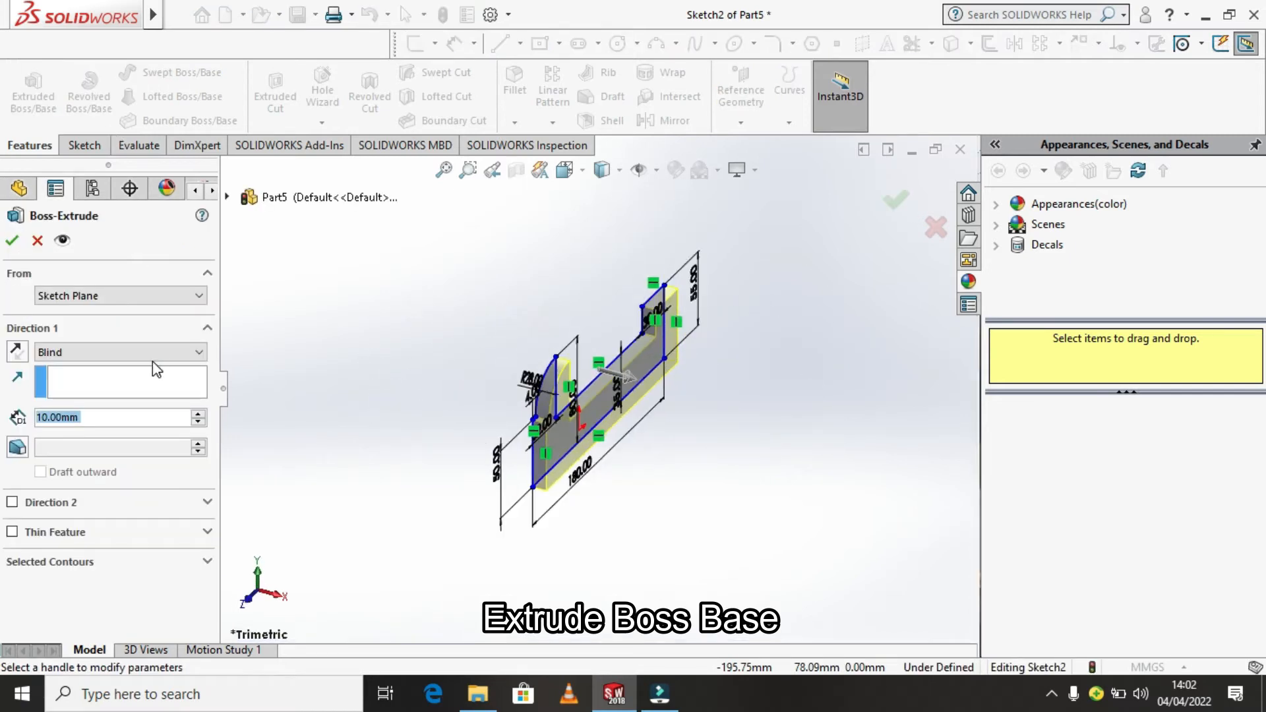
{"action": "left_click", "coordinate": [152, 359]}
{"action": "left_click", "coordinate": [132, 429]}
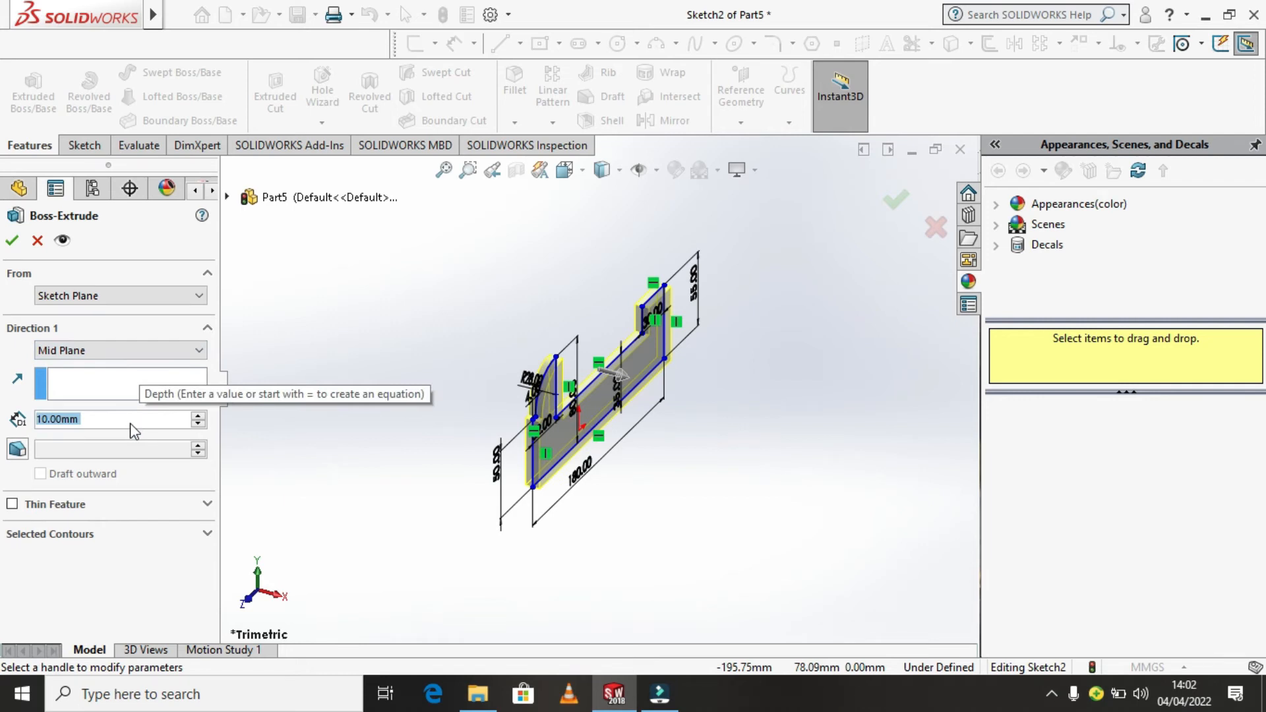
{"action": "type", "text": "70"}
{"action": "key", "text": "Return"}
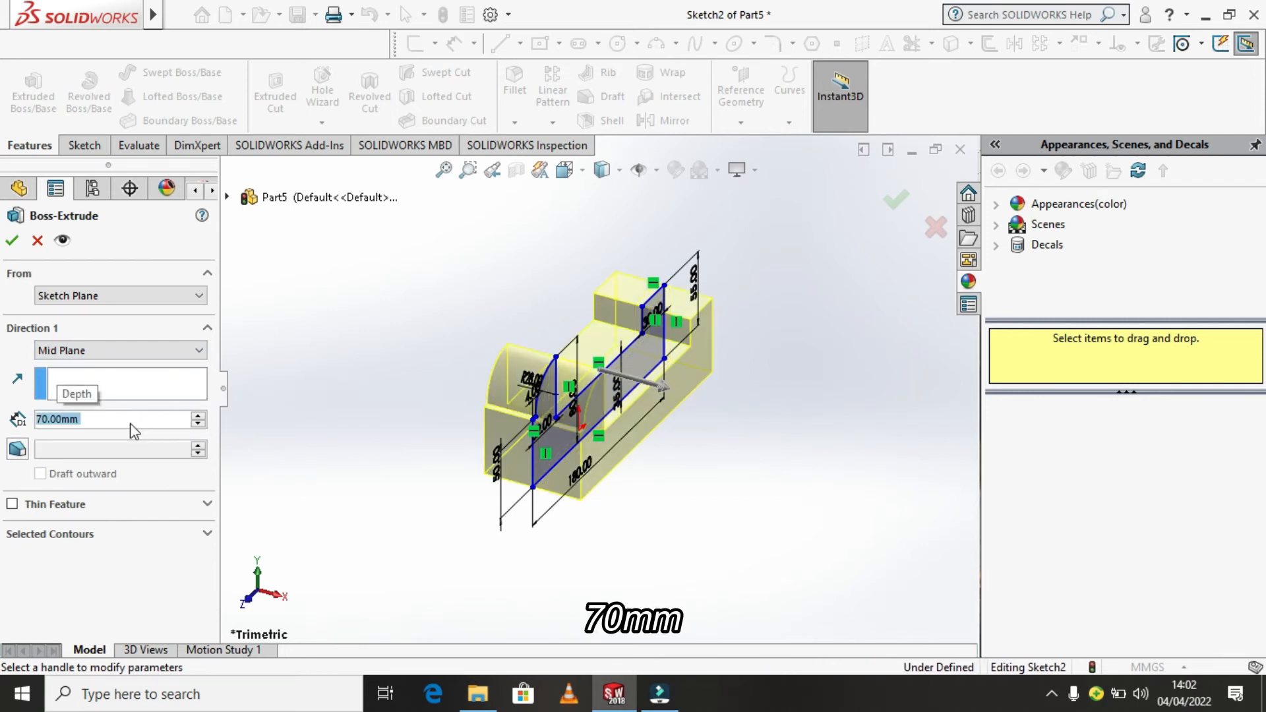
{"action": "left_click", "coordinate": [12, 241]}
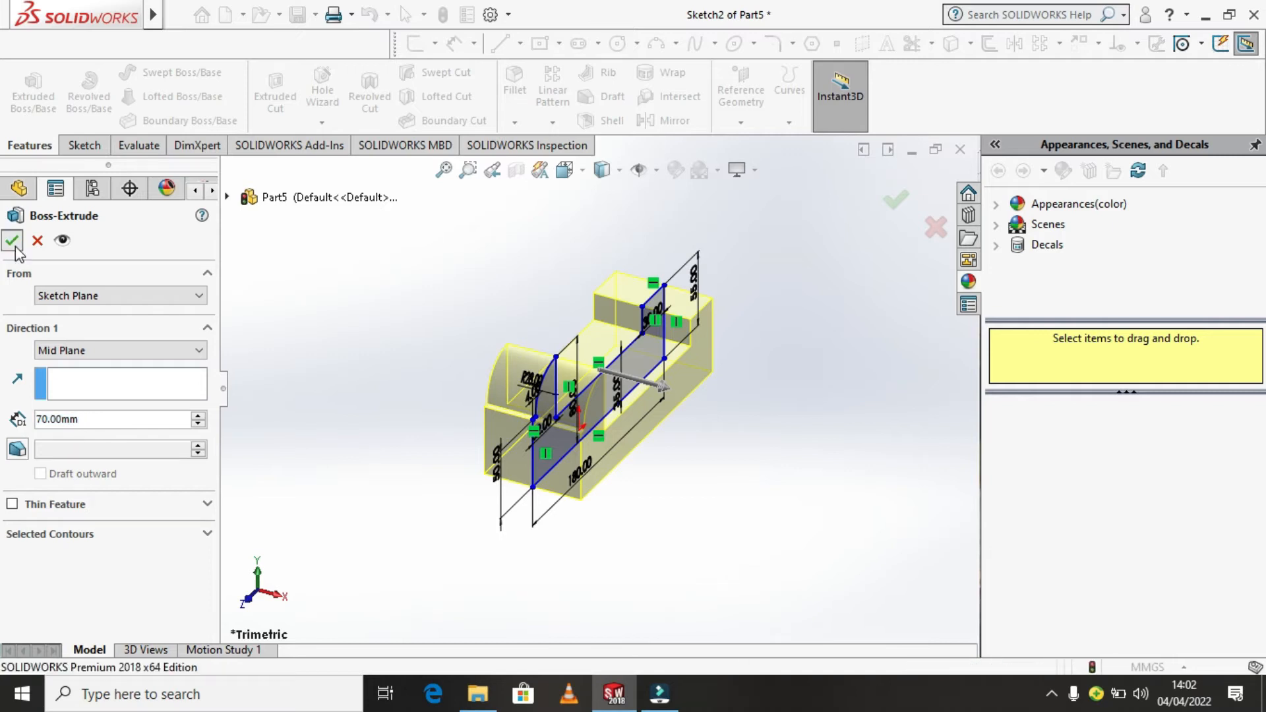
Step: Start a sketch on the flat end face below the rounded upright and convert the face's edges into sketch entities
{"action": "left_click", "coordinate": [793, 406]}
{"action": "middle_click_drag", "start_coordinate": [702, 294], "coordinate": [726, 367]}
{"action": "left_click", "coordinate": [705, 368]}
{"action": "double_click", "coordinate": [706, 368]}
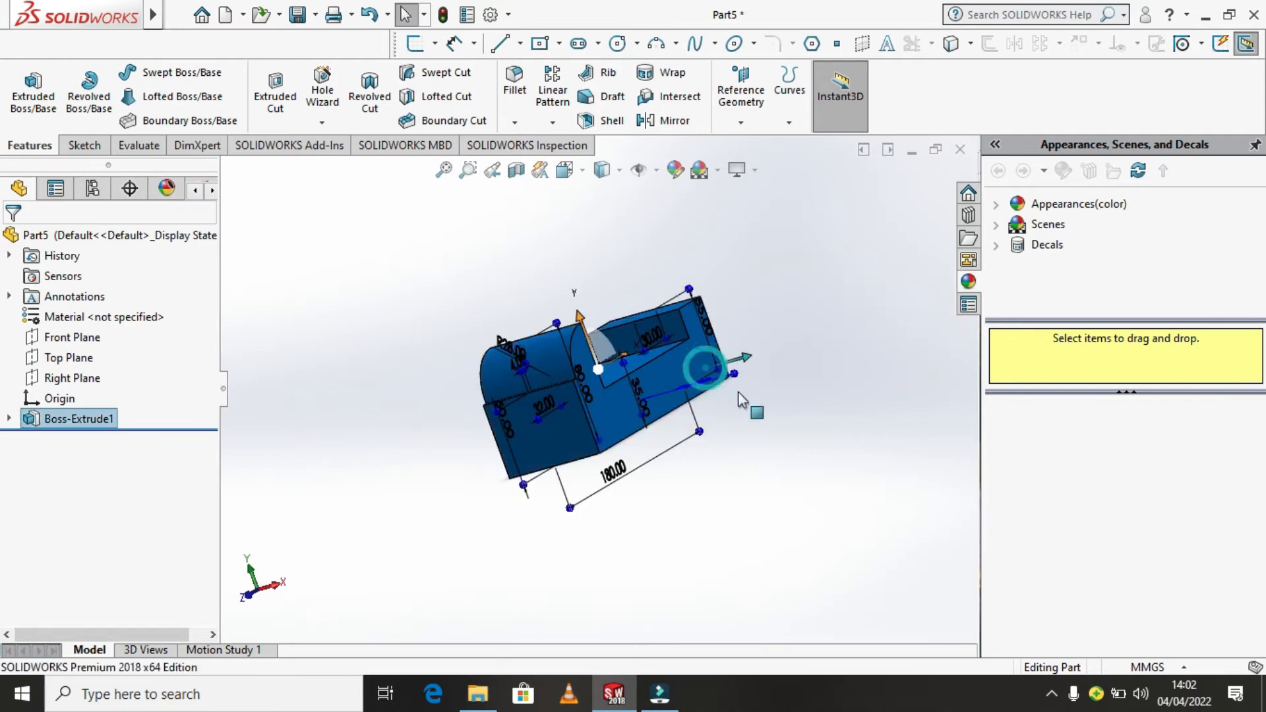
{"action": "middle_click_drag", "start_coordinate": [850, 461], "coordinate": [880, 445]}
{"action": "middle_click_drag", "start_coordinate": [766, 450], "coordinate": [707, 552]}
{"action": "left_click", "coordinate": [708, 552]}
{"action": "middle_click_drag", "start_coordinate": [556, 502], "coordinate": [618, 465]}
{"action": "left_click", "coordinate": [573, 413]}
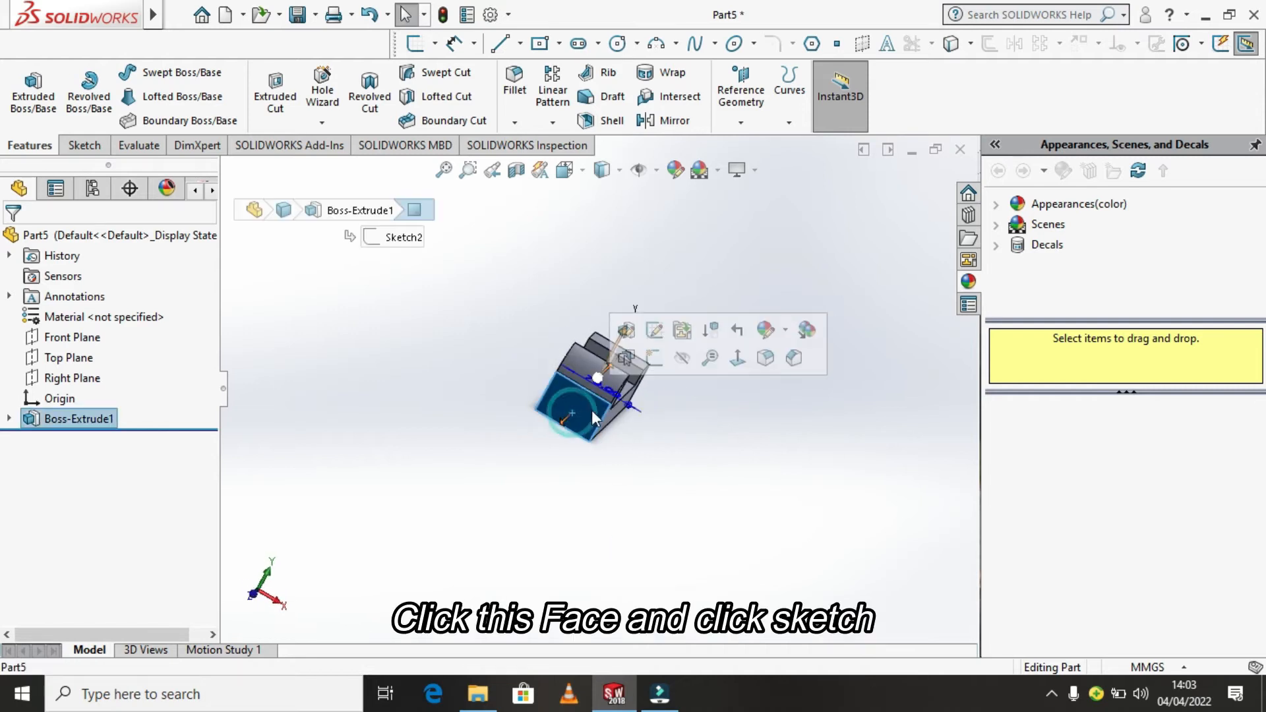
{"action": "left_click", "coordinate": [648, 365]}
{"action": "key", "text": "space"}
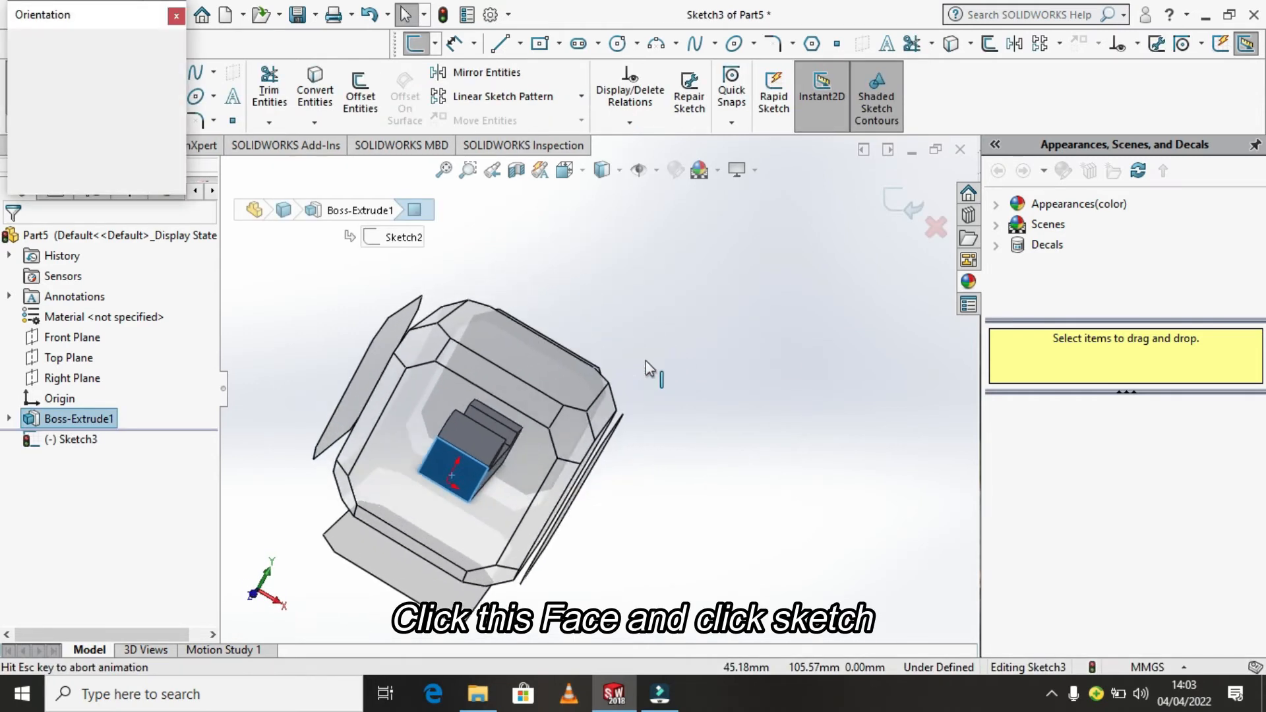
{"action": "left_click", "coordinate": [171, 129]}
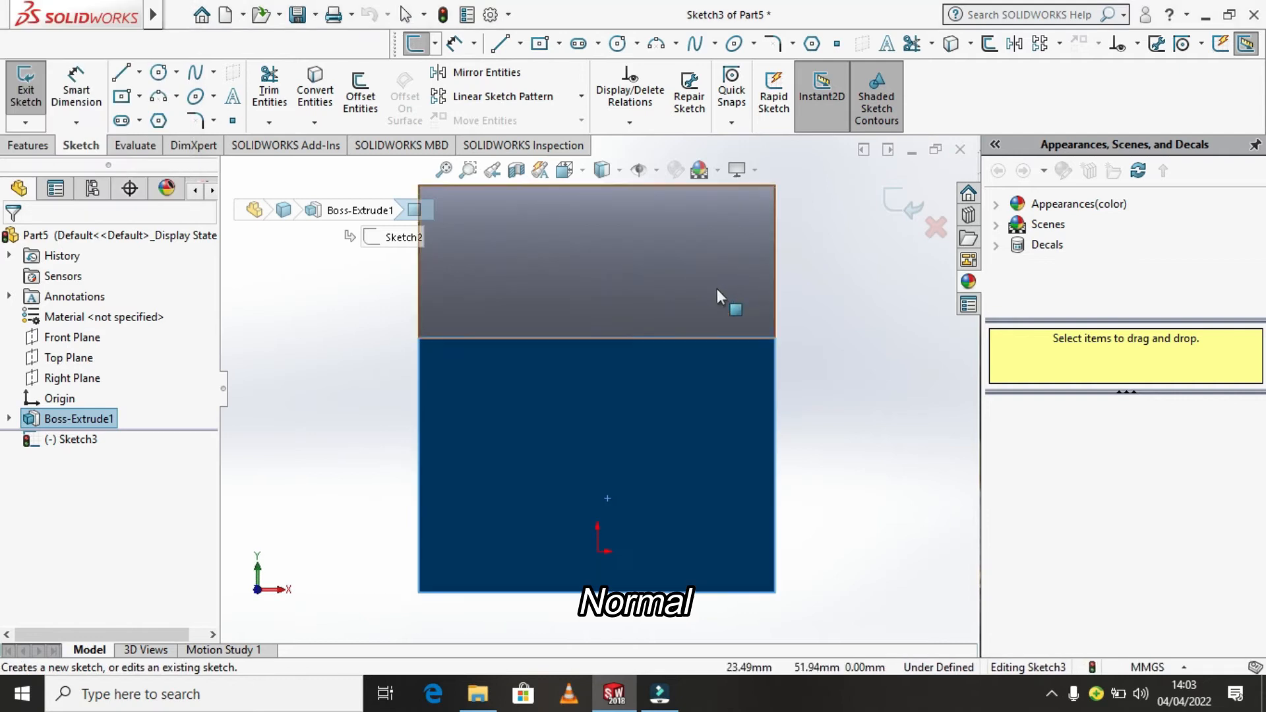
{"action": "left_click", "coordinate": [316, 93]}
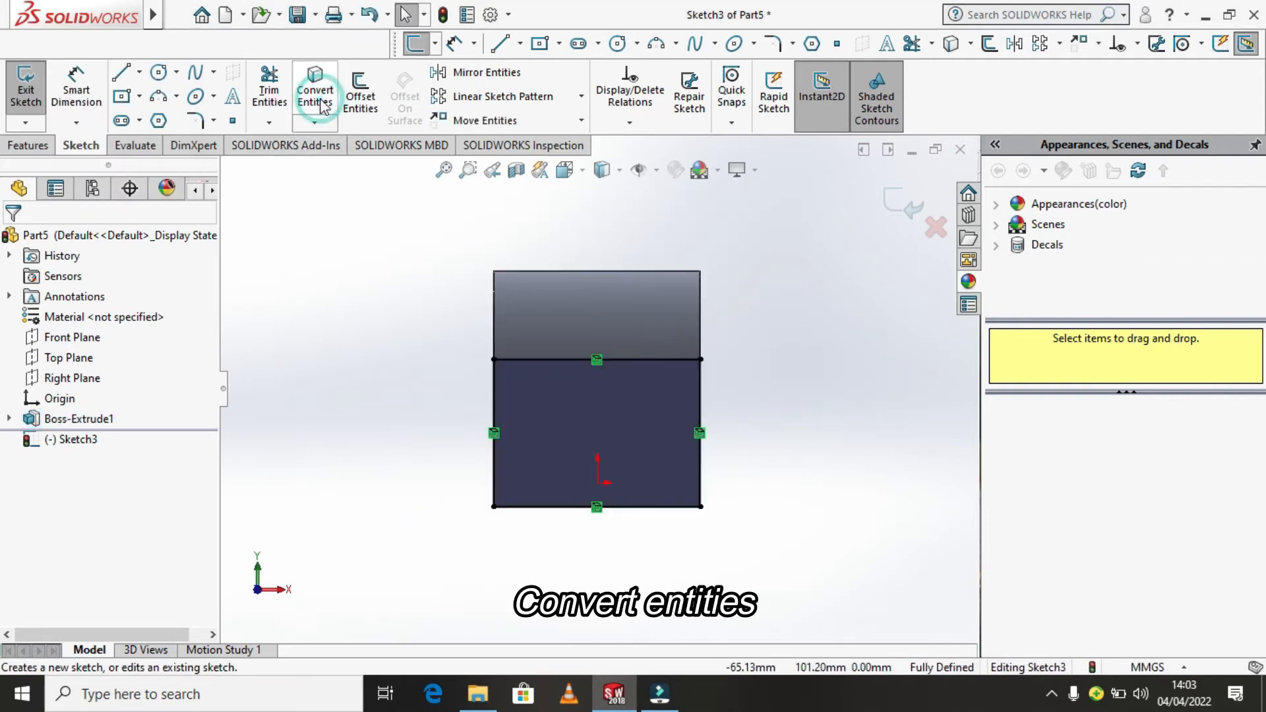
Step: Sketch a stepped slot outline with lines from the face's bottom edge, its lower sides about 23 mm high and upper sides about 16 mm
{"action": "left_click", "coordinate": [139, 72]}
{"action": "left_click", "coordinate": [149, 93]}
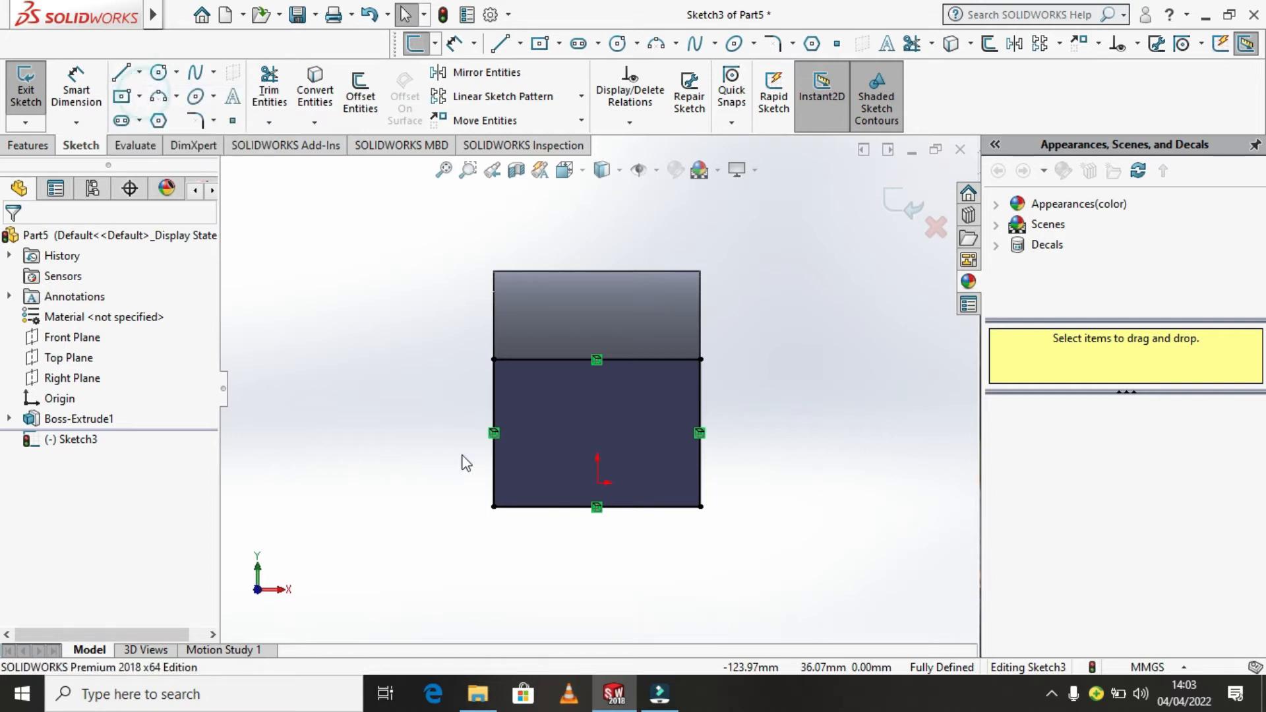
{"action": "left_click", "coordinate": [543, 507]}
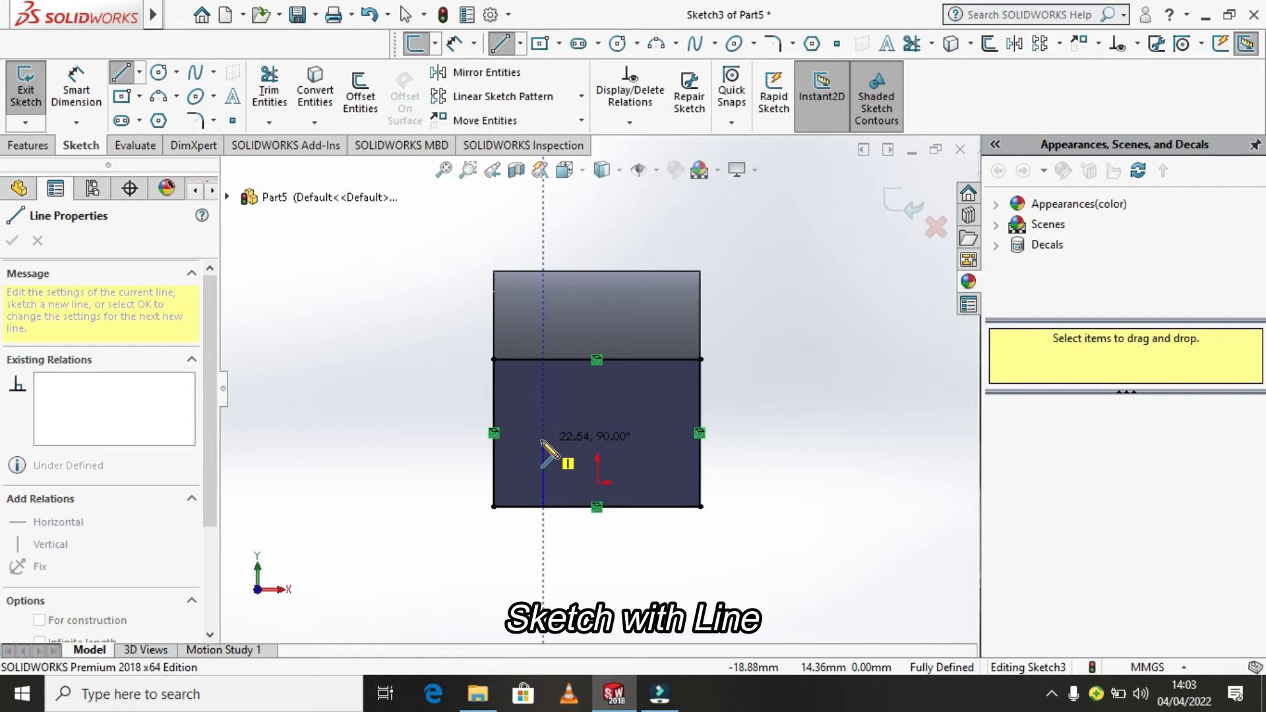
{"action": "left_click", "coordinate": [543, 439]}
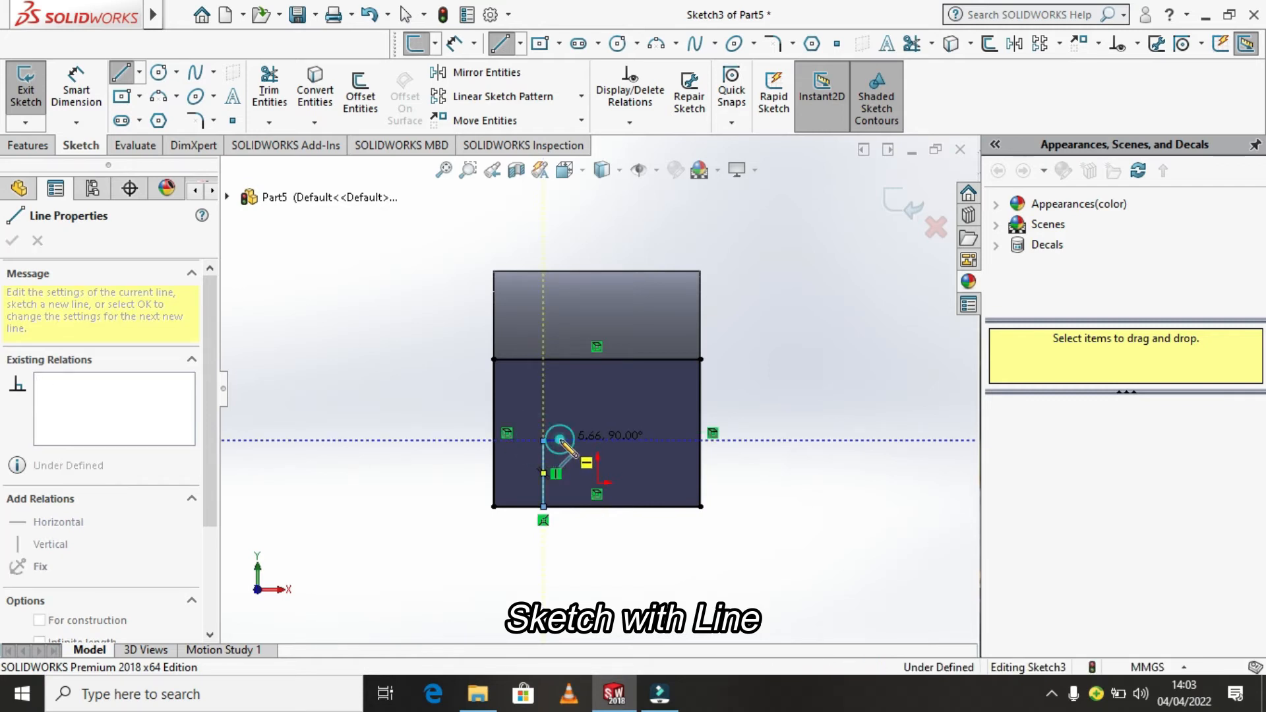
{"action": "left_click", "coordinate": [560, 439]}
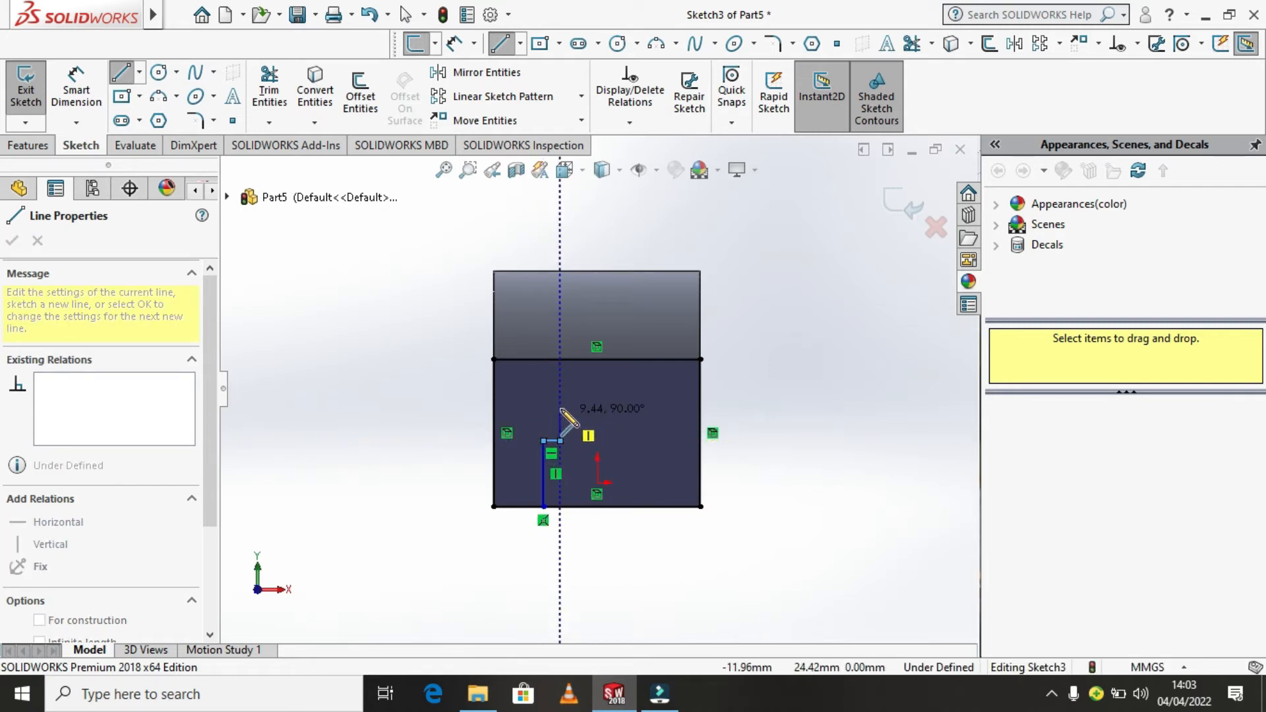
{"action": "left_click", "coordinate": [560, 392]}
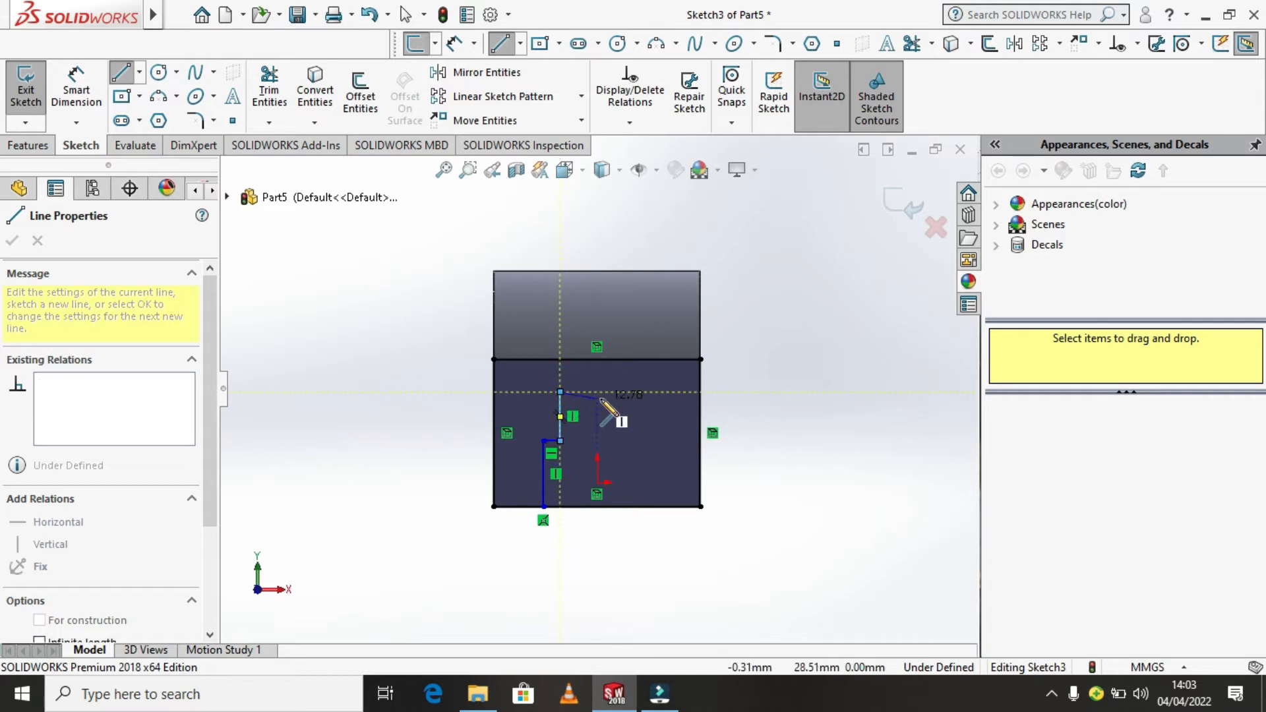
{"action": "left_click", "coordinate": [613, 392]}
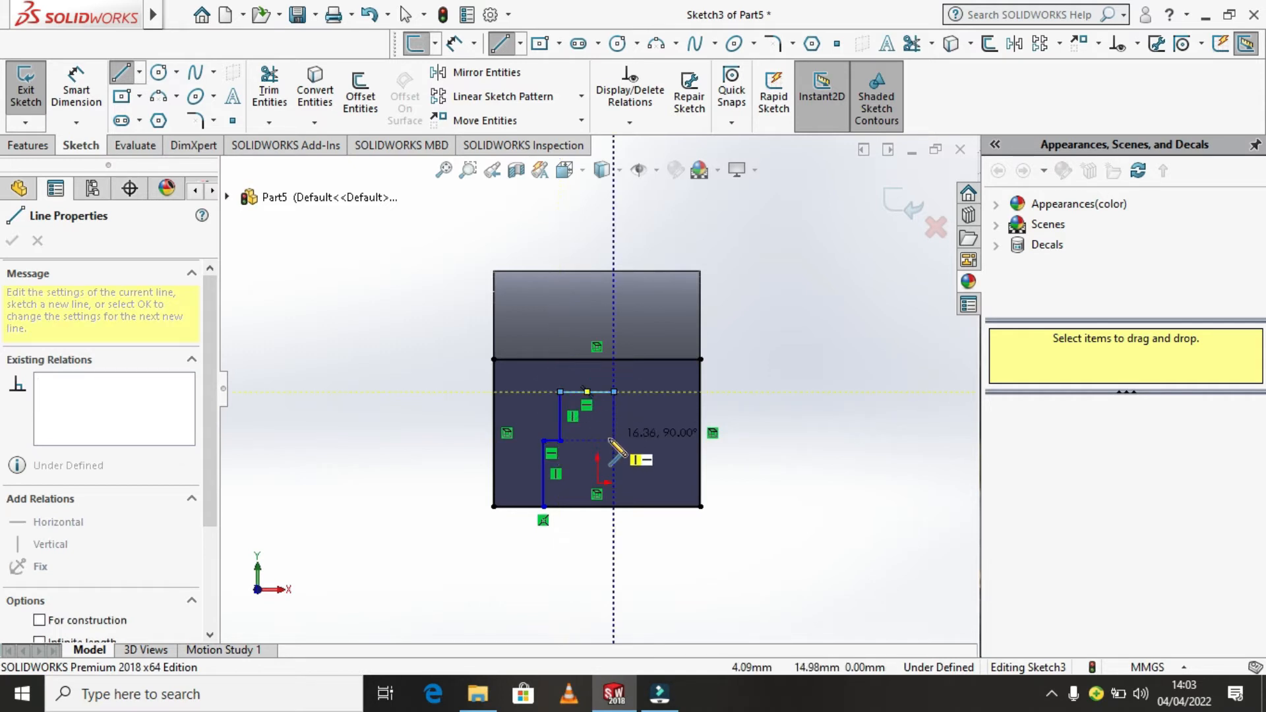
{"action": "left_click", "coordinate": [614, 440]}
{"action": "left_click", "coordinate": [634, 440]}
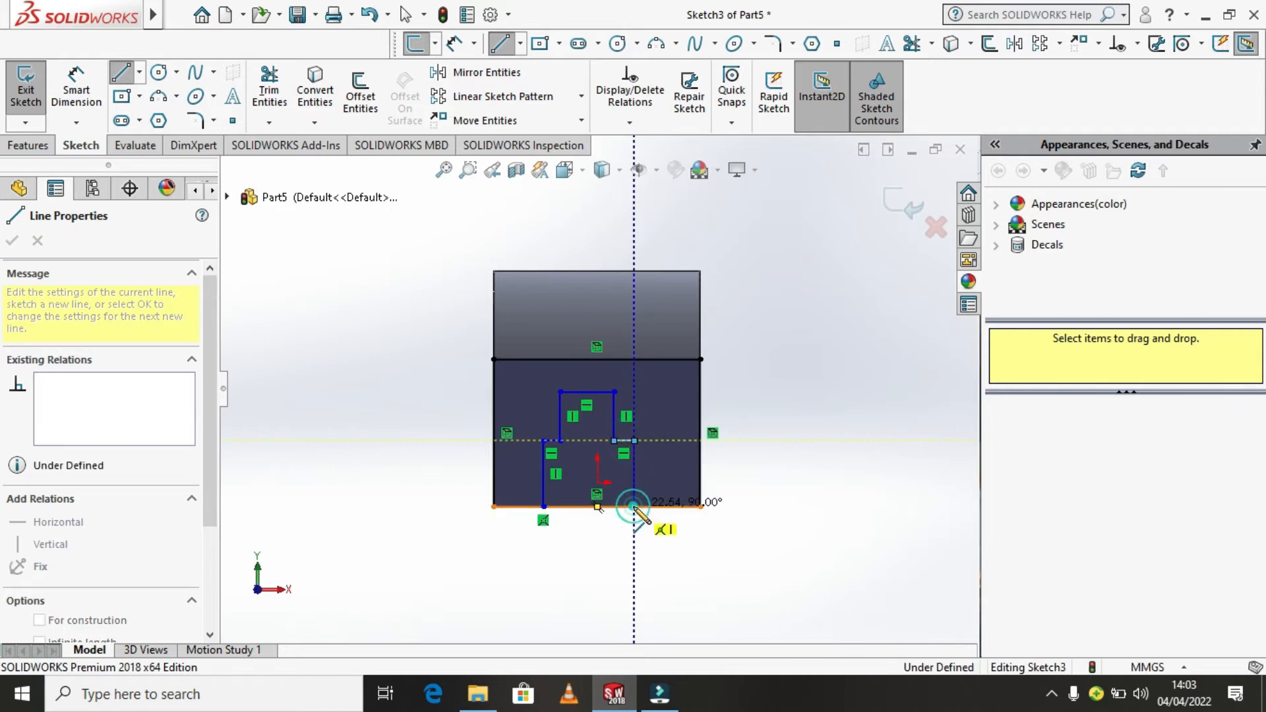
{"action": "left_click", "coordinate": [633, 506]}
{"action": "right_click", "coordinate": [635, 513]}
{"action": "left_click", "coordinate": [679, 568]}
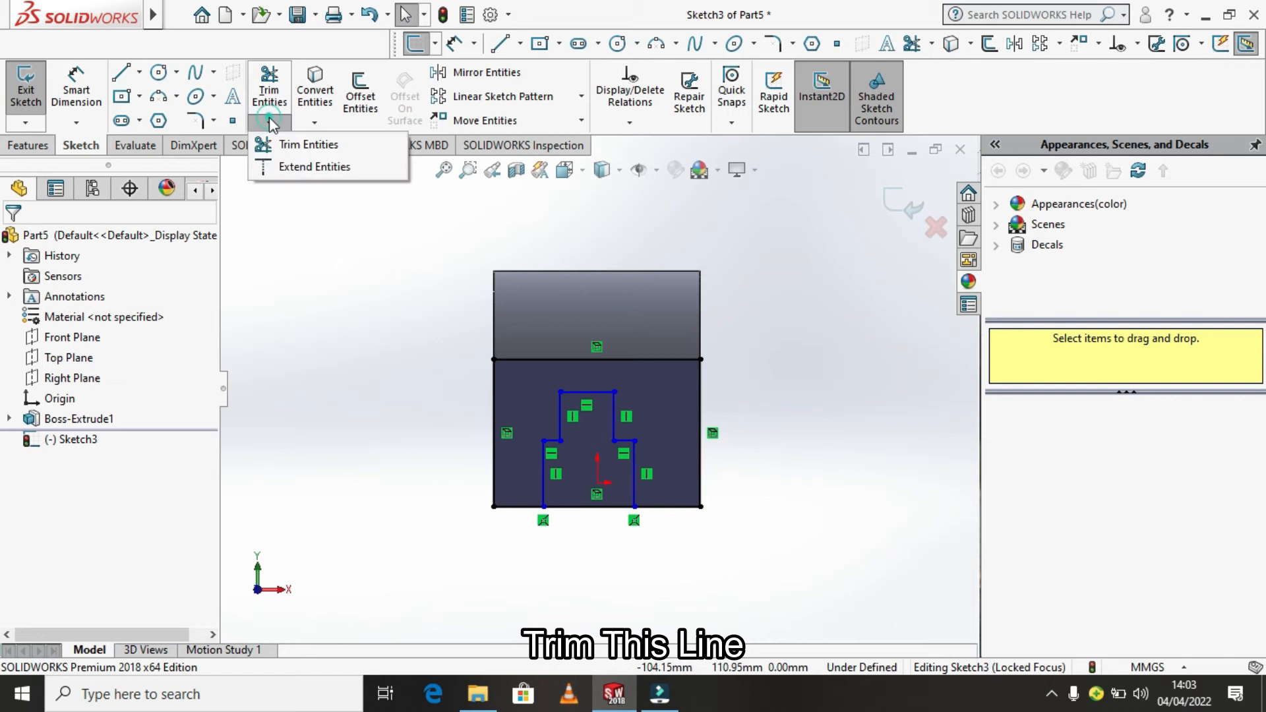
Step: Trim away the bottom edge segment between the two sides of the stepped slot
{"action": "left_click", "coordinate": [303, 144]}
{"action": "left_click", "coordinate": [596, 507]}
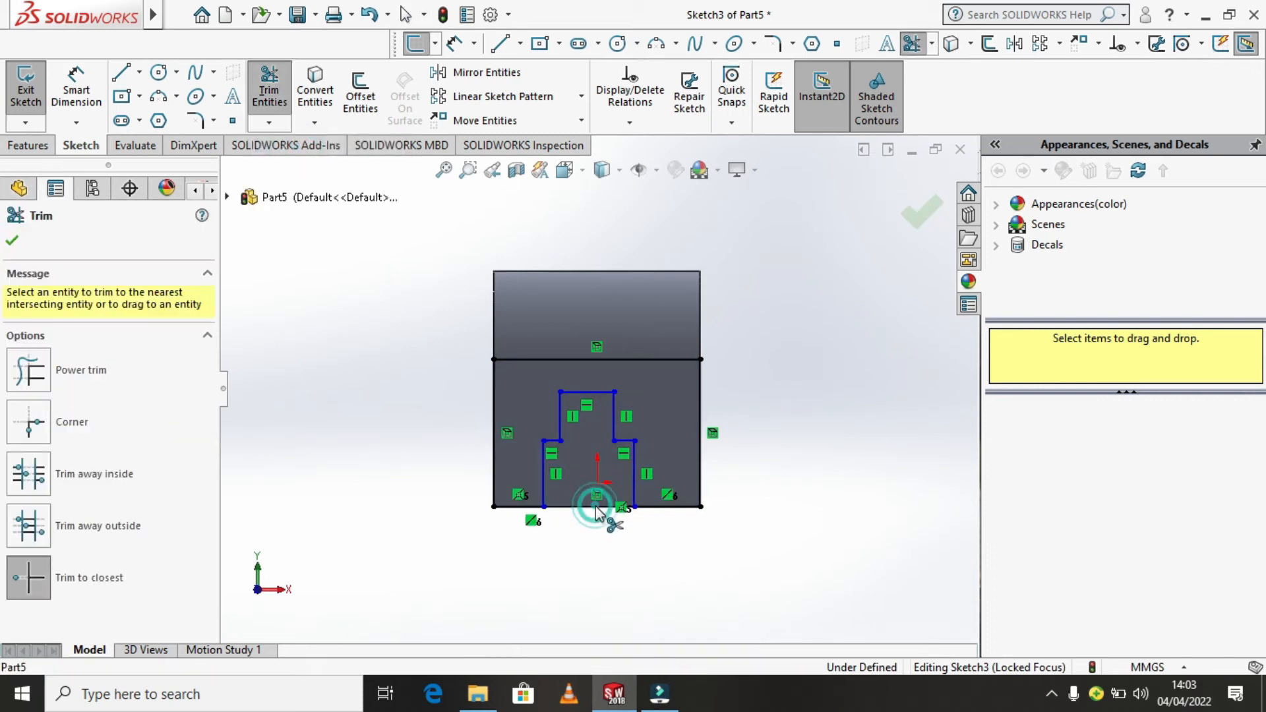
{"action": "left_click", "coordinate": [14, 242]}
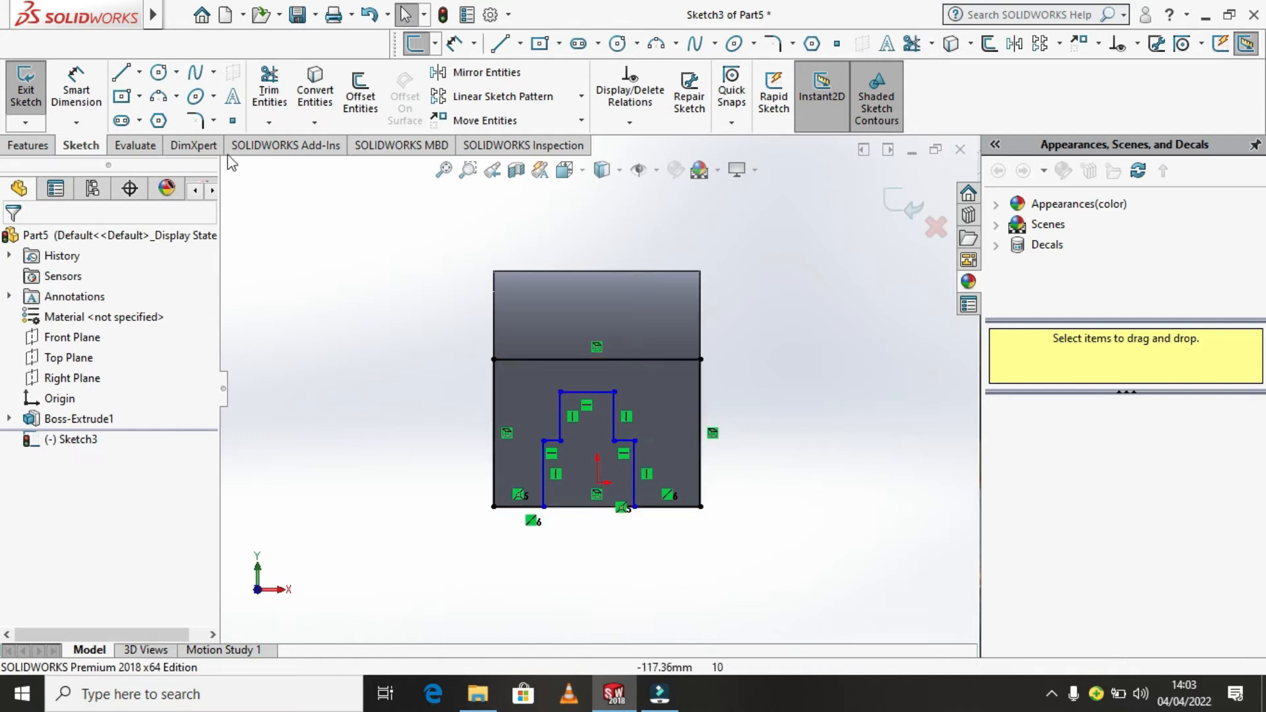
Step: Dimension the lower left vertical line of the stepped slot and set it to 20 mm
{"action": "left_click", "coordinate": [78, 102]}
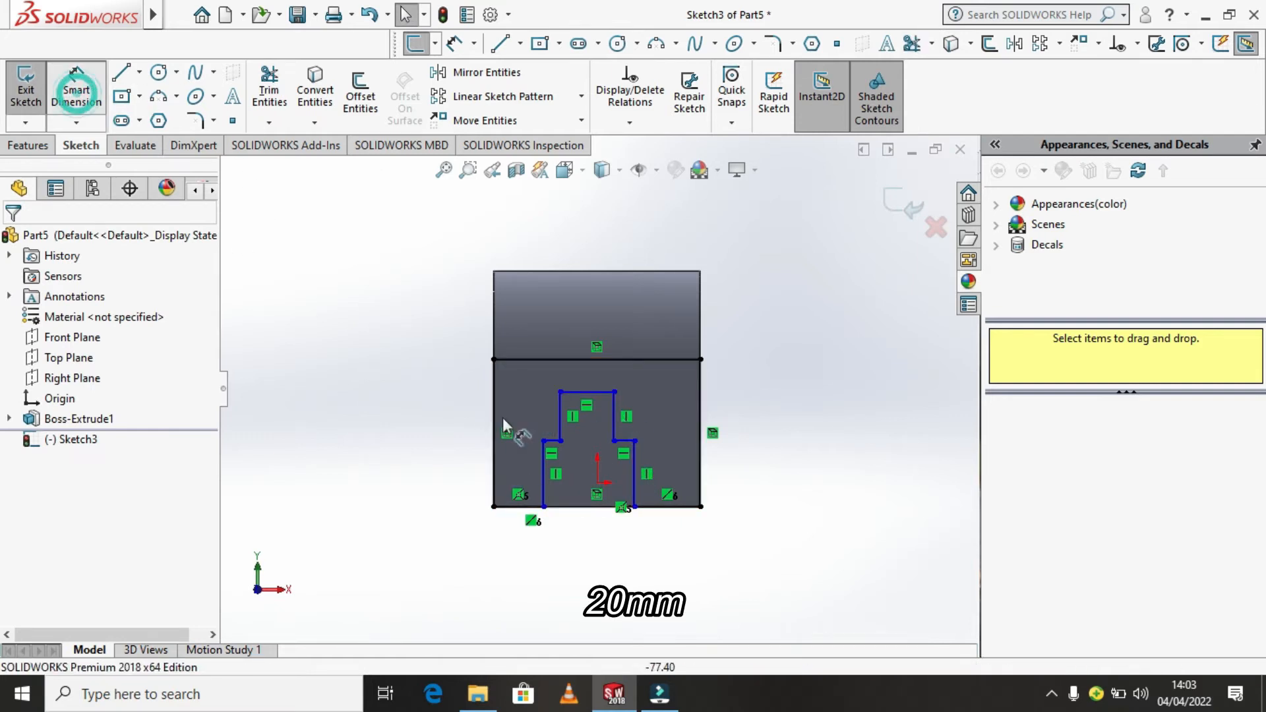
{"action": "left_click", "coordinate": [543, 491]}
{"action": "left_click", "coordinate": [371, 476]}
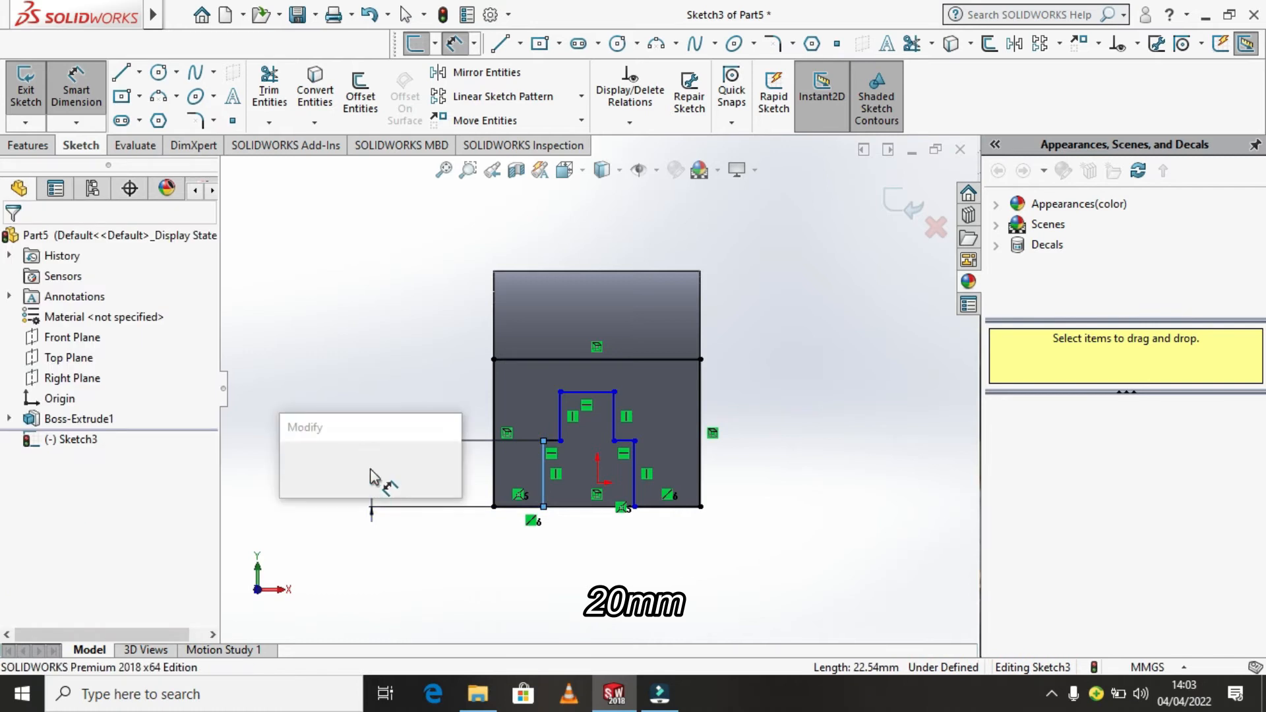
{"action": "type", "text": "20"}
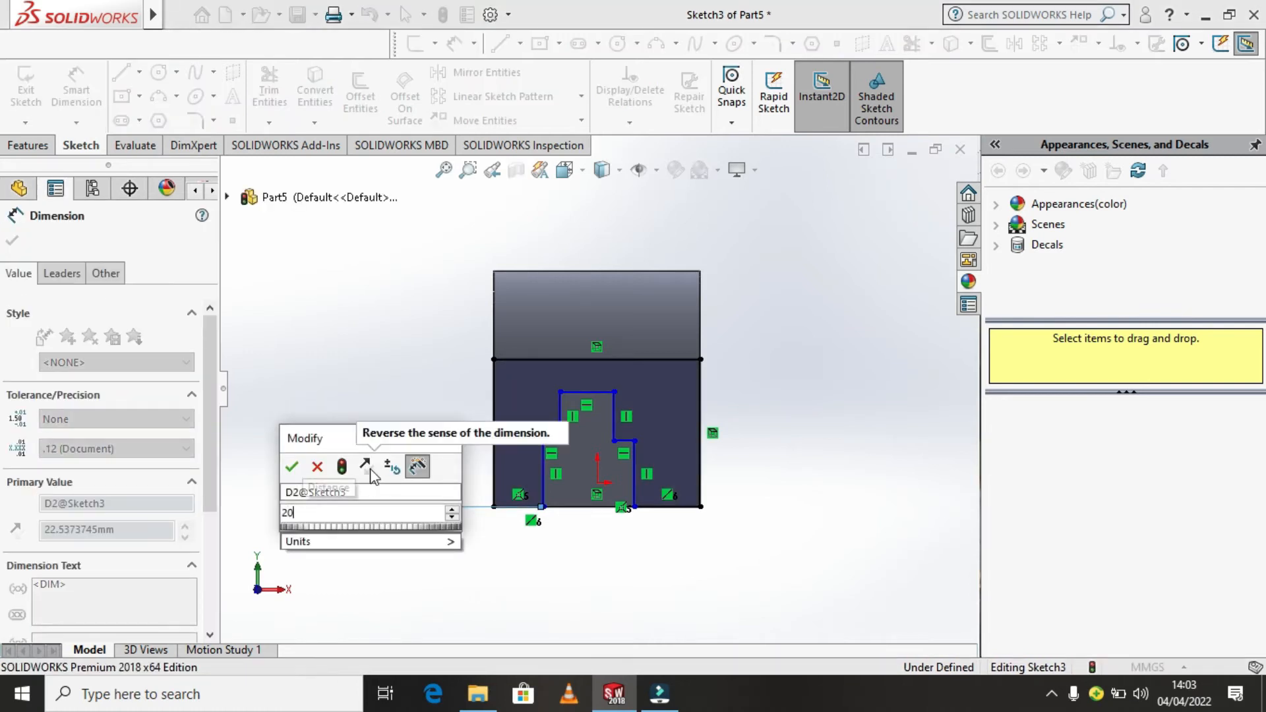
{"action": "key", "text": "Return"}
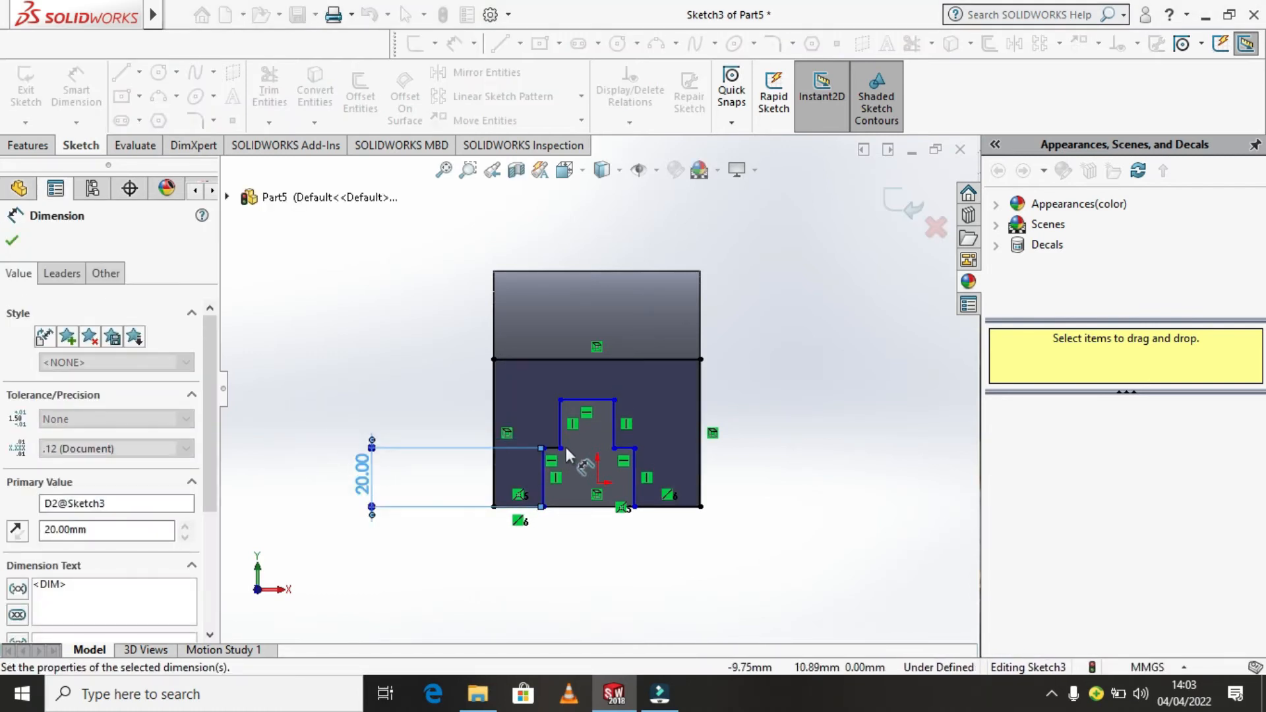
Step: Dimension the upper left vertical line of the stepped slot and set it to 20 mm
{"action": "left_click", "coordinate": [560, 435]}
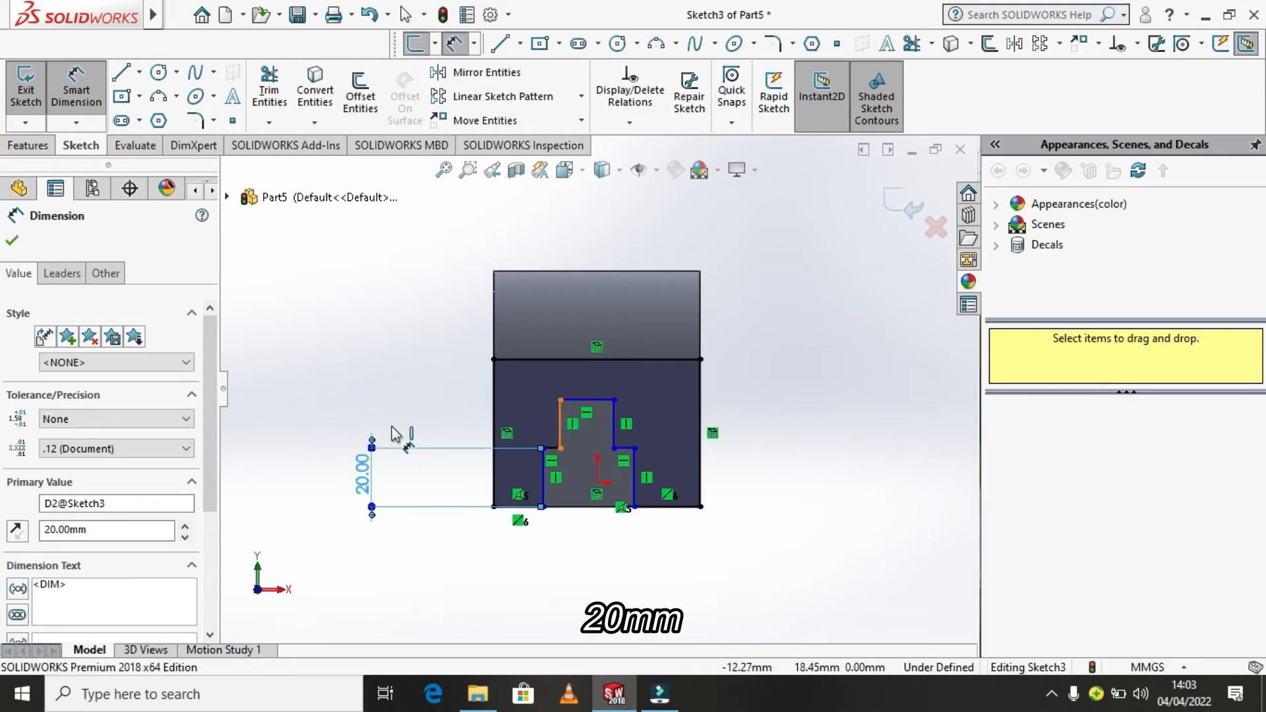
{"action": "left_click", "coordinate": [427, 424]}
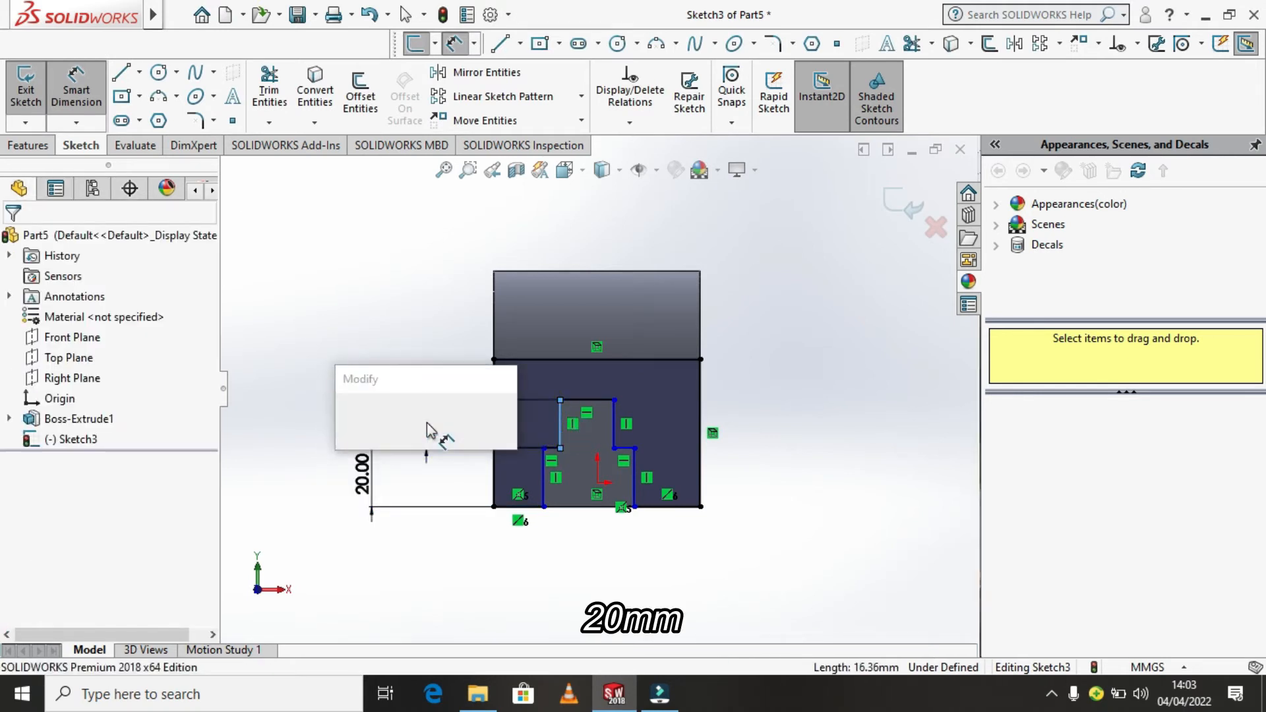
{"action": "type", "text": "20"}
{"action": "key", "text": "Return"}
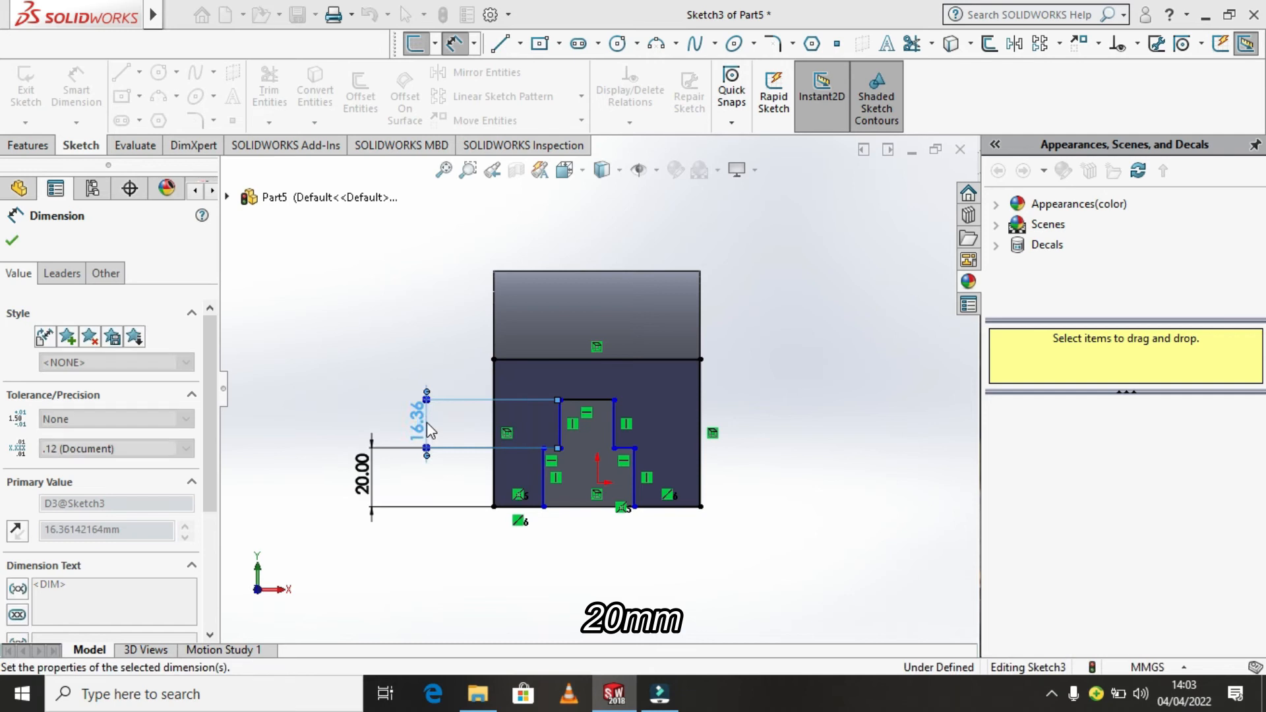
{"action": "left_click", "coordinate": [13, 243]}
Step: Add Equal and Parallel relations between the two lower vertical lines of the stepped slot
{"action": "left_click", "coordinate": [543, 489]}
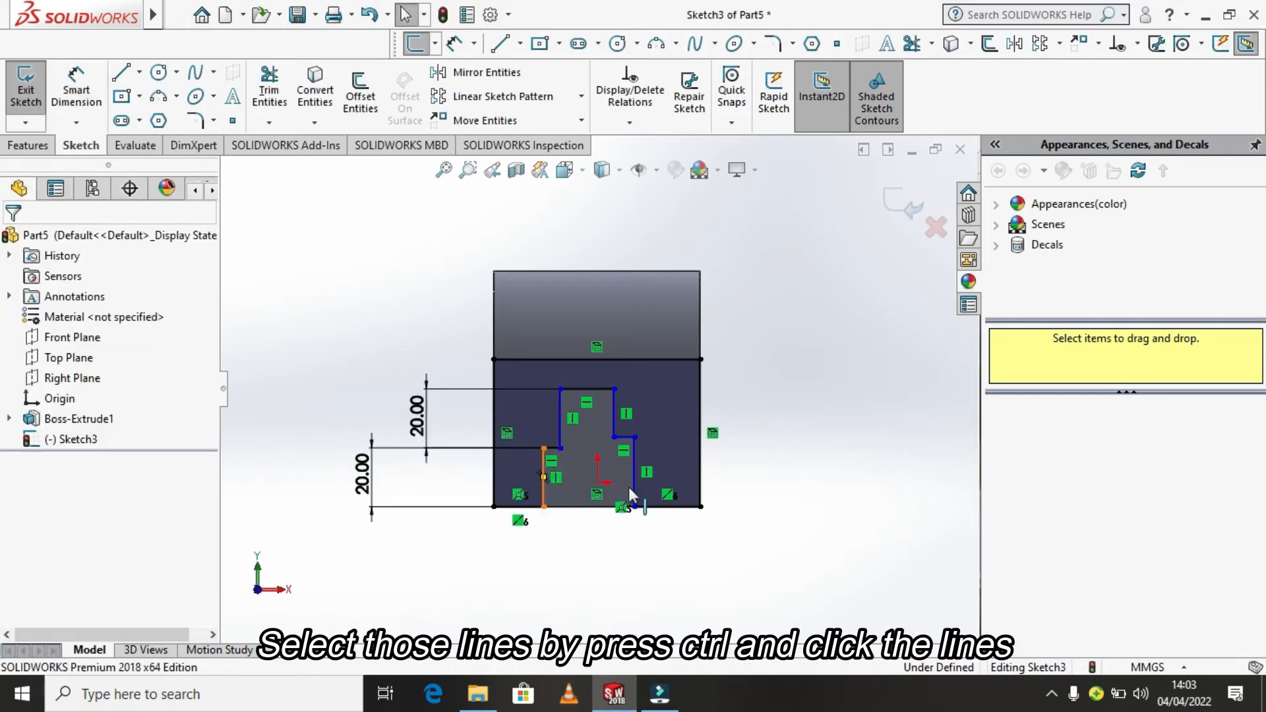
{"action": "left_click", "coordinate": [635, 485], "text": "ctrl"}
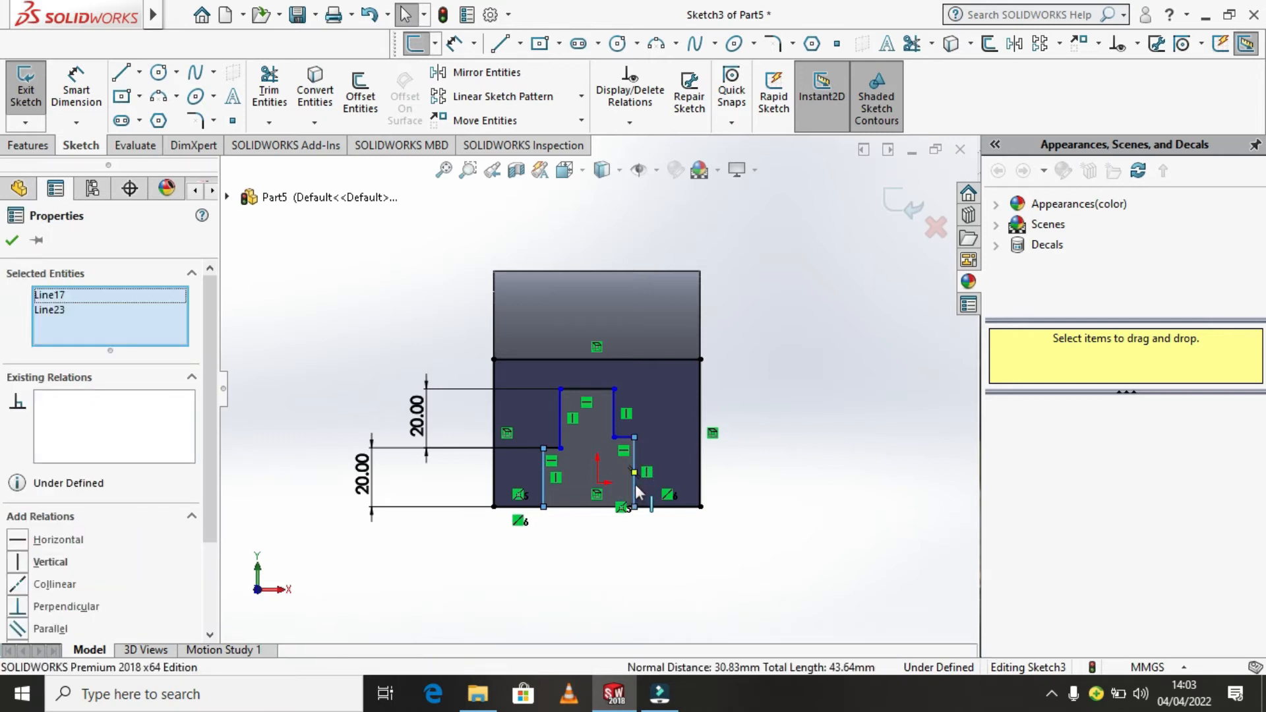
{"action": "scroll", "coordinate": [29, 571], "scroll_direction": "down", "scroll_amount": 3}
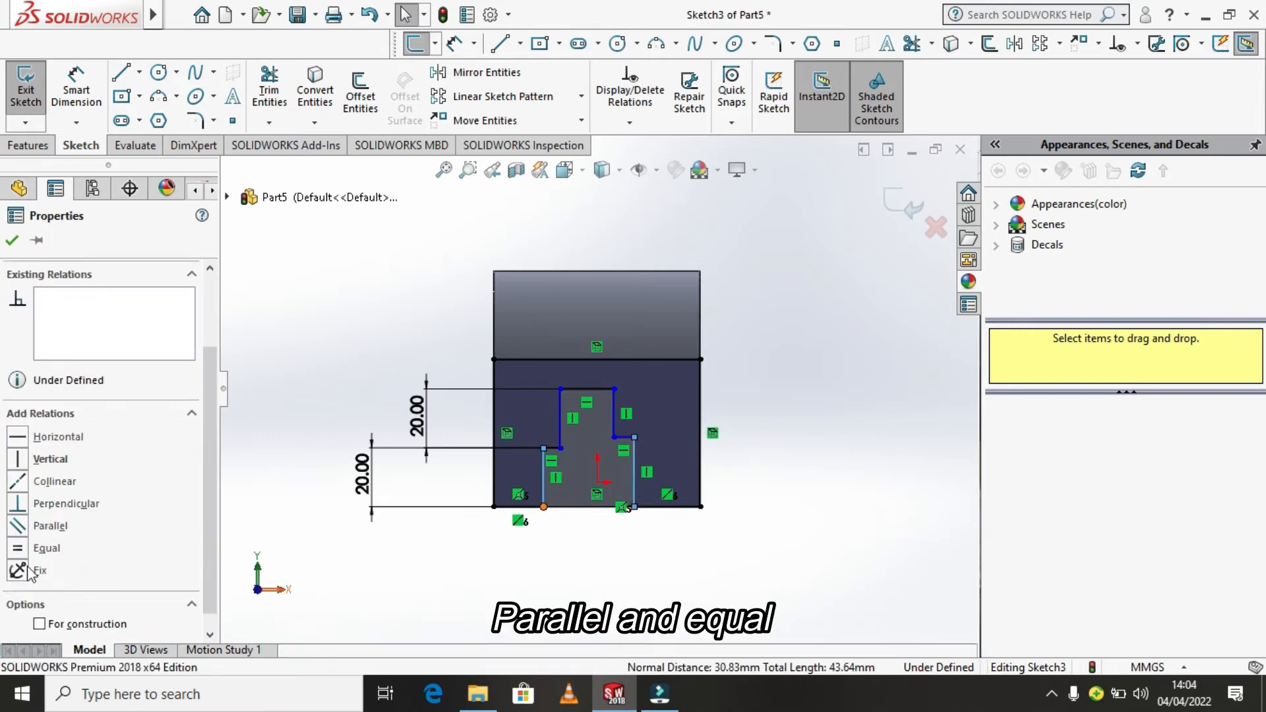
{"action": "left_click", "coordinate": [20, 547]}
{"action": "left_click", "coordinate": [18, 526]}
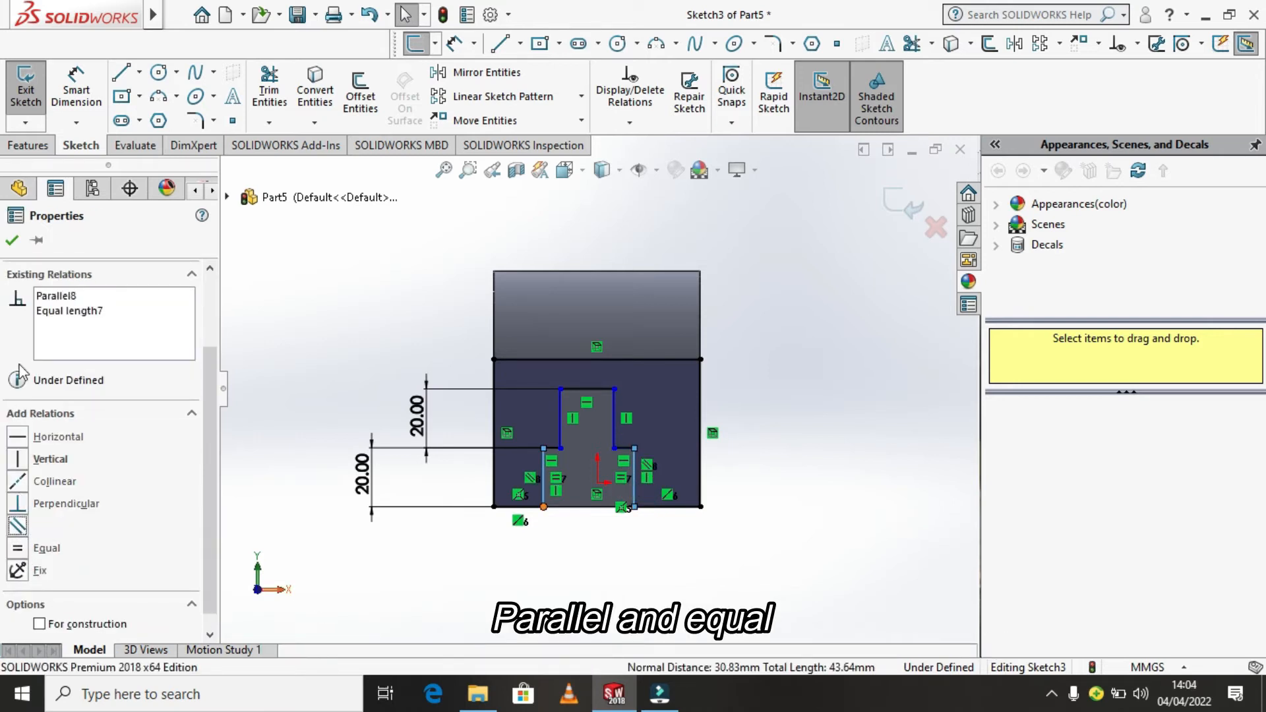
{"action": "left_click", "coordinate": [14, 242]}
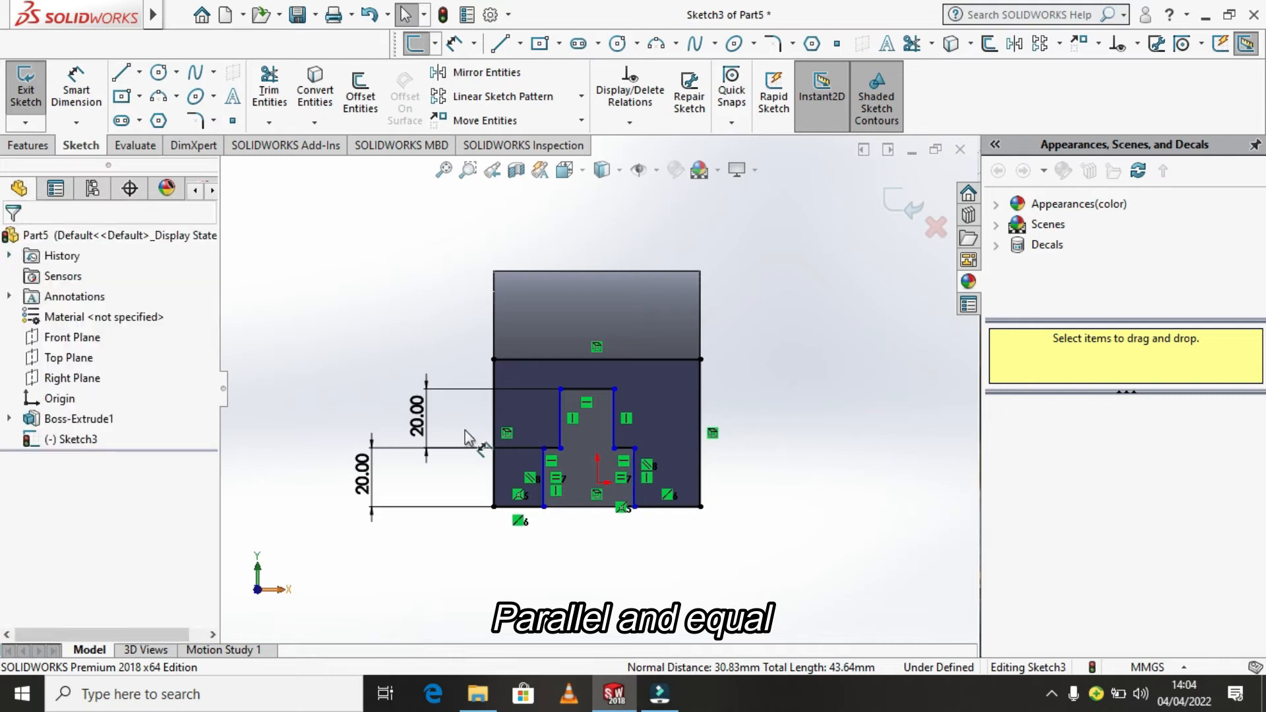
Step: Add Parallel and Equal relations between the two upper vertical lines of the stepped slot
{"action": "left_click", "coordinate": [614, 430]}
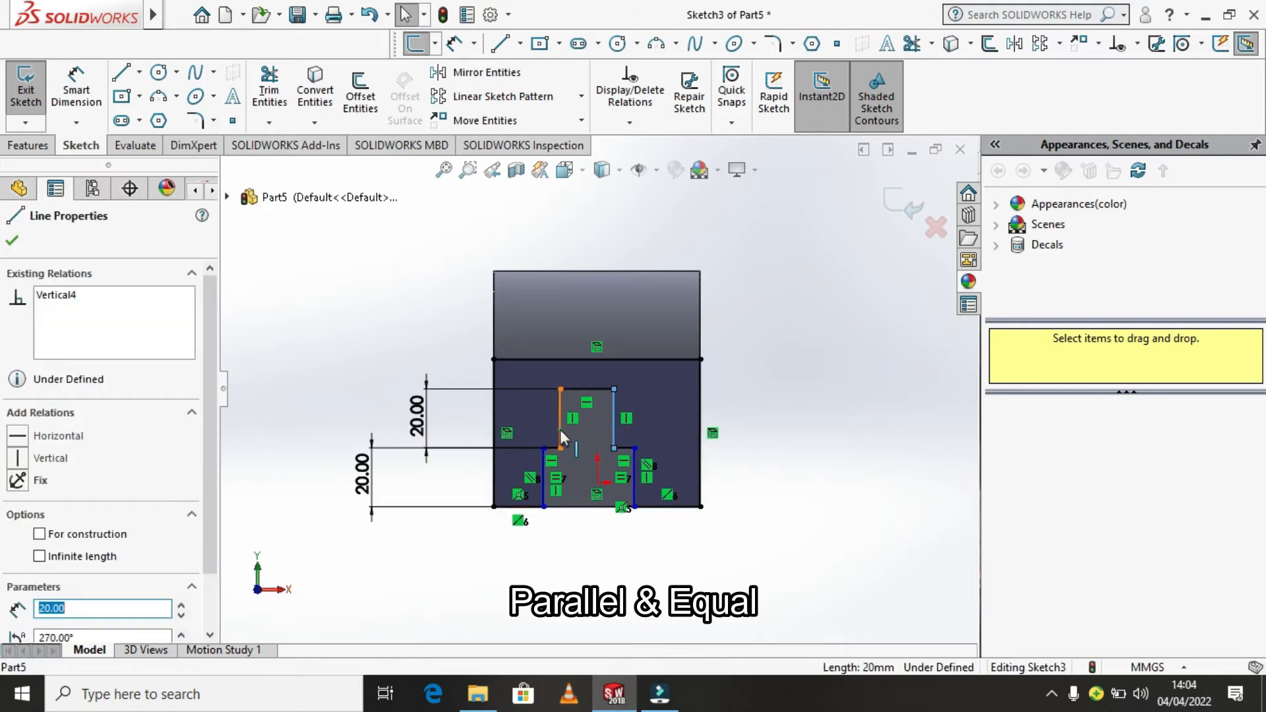
{"action": "left_click", "coordinate": [560, 431], "text": "ctrl"}
{"action": "scroll", "coordinate": [91, 573], "scroll_direction": "down", "scroll_amount": 3}
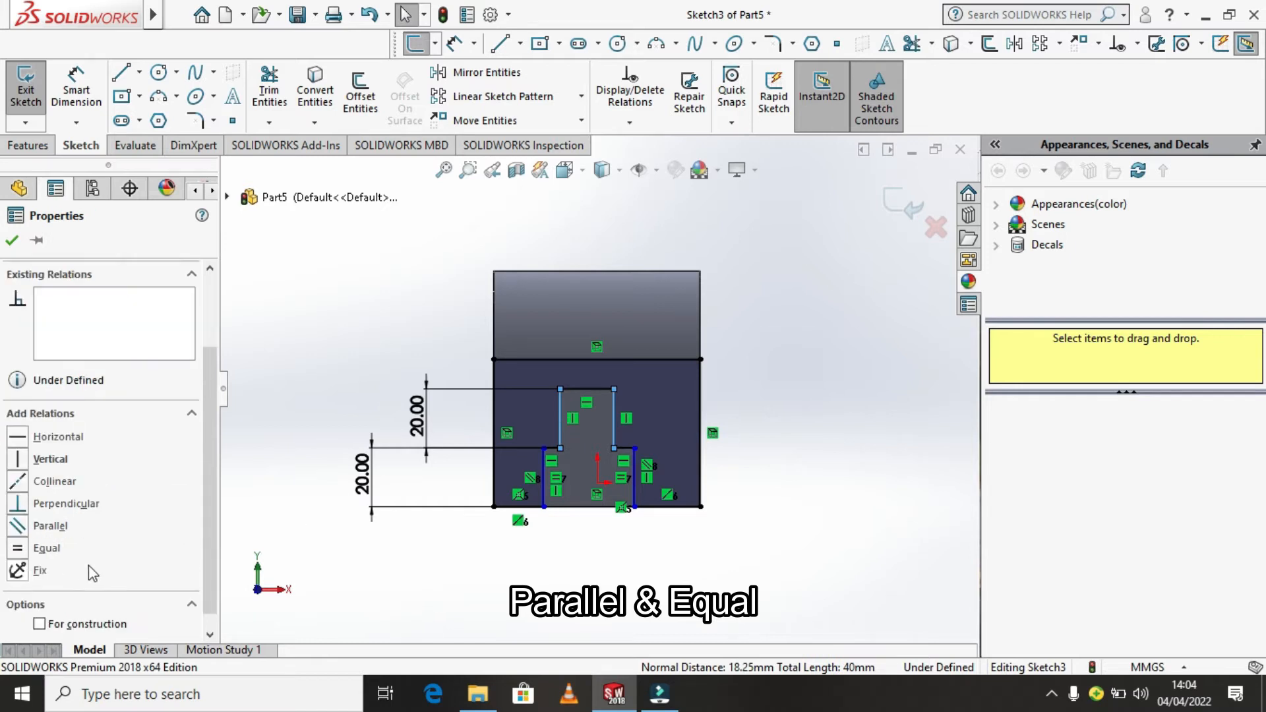
{"action": "left_click", "coordinate": [12, 240]}
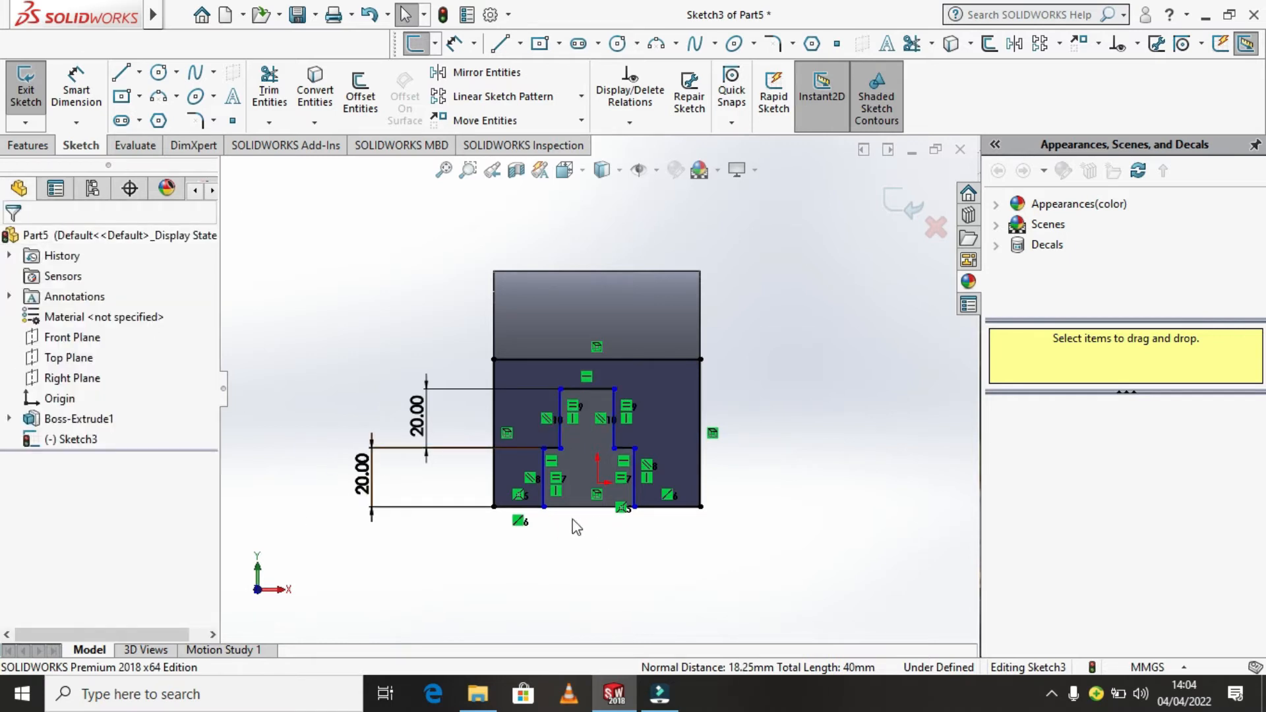
Step: Dimension the distance from the face's left edge to the slot's lower left corner and set it to 20 mm
{"action": "left_click", "coordinate": [78, 89]}
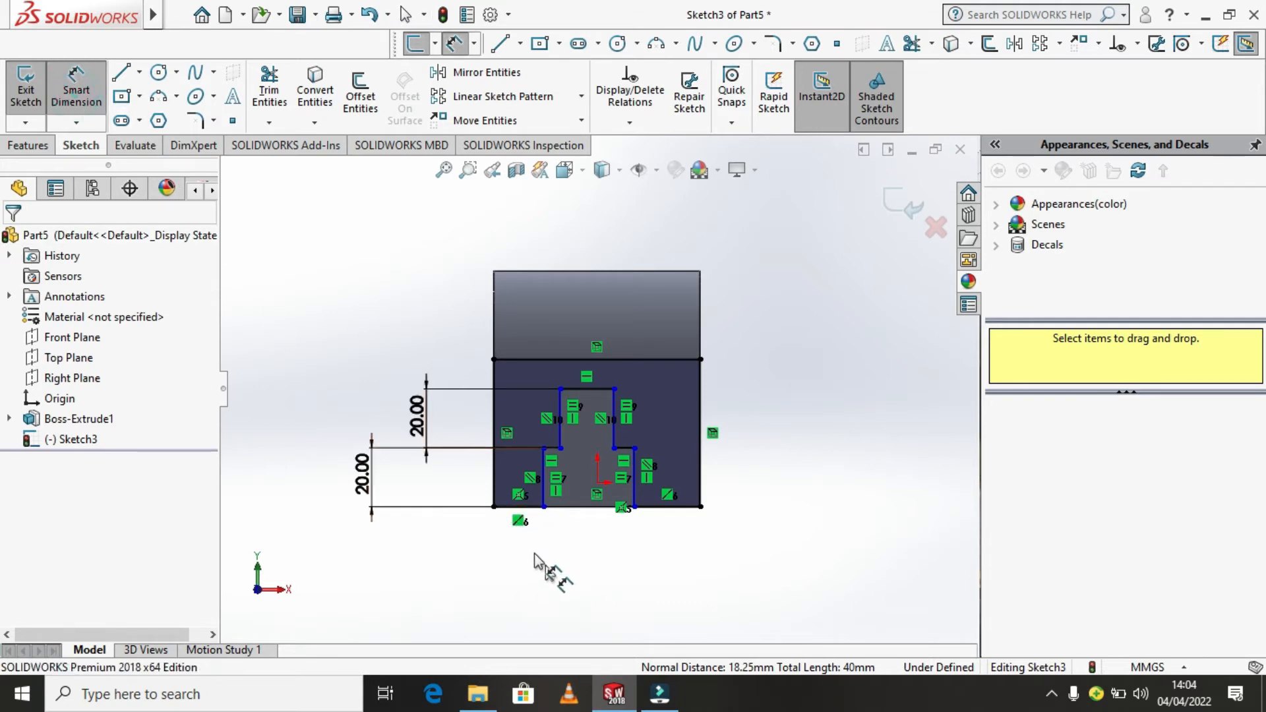
{"action": "left_click", "coordinate": [494, 485]}
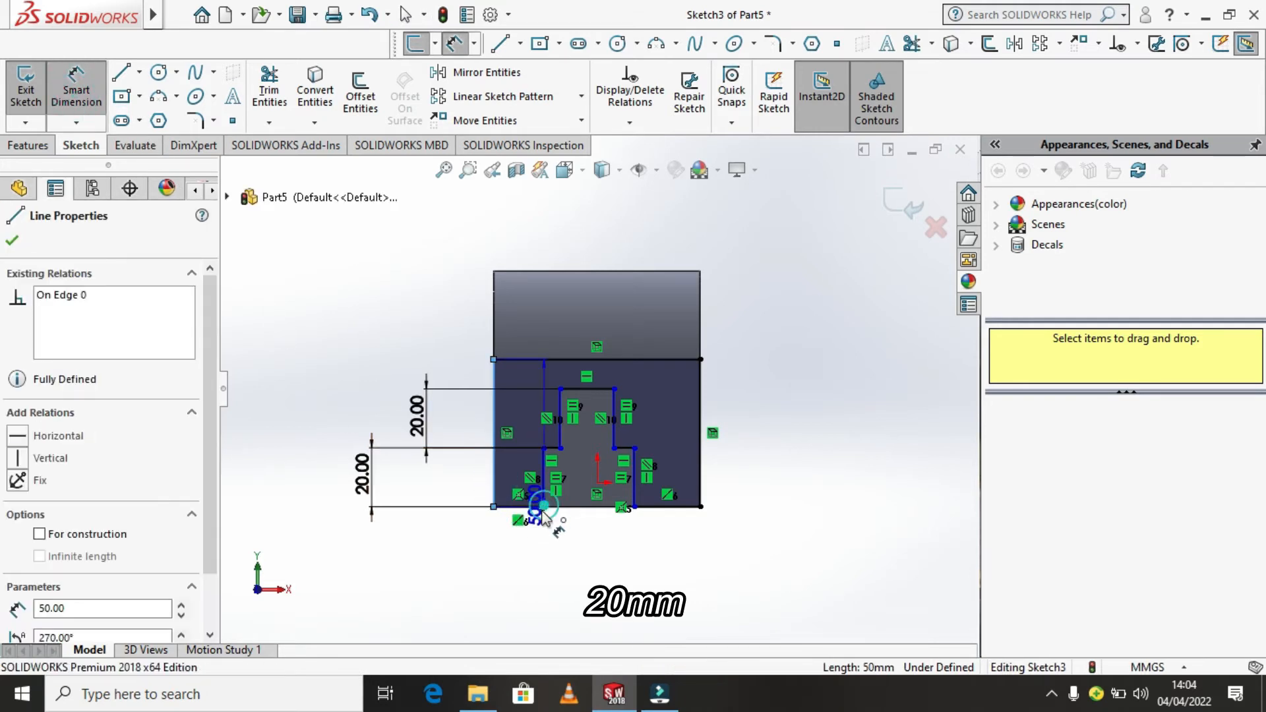
{"action": "left_click", "coordinate": [544, 507]}
{"action": "left_click", "coordinate": [534, 578]}
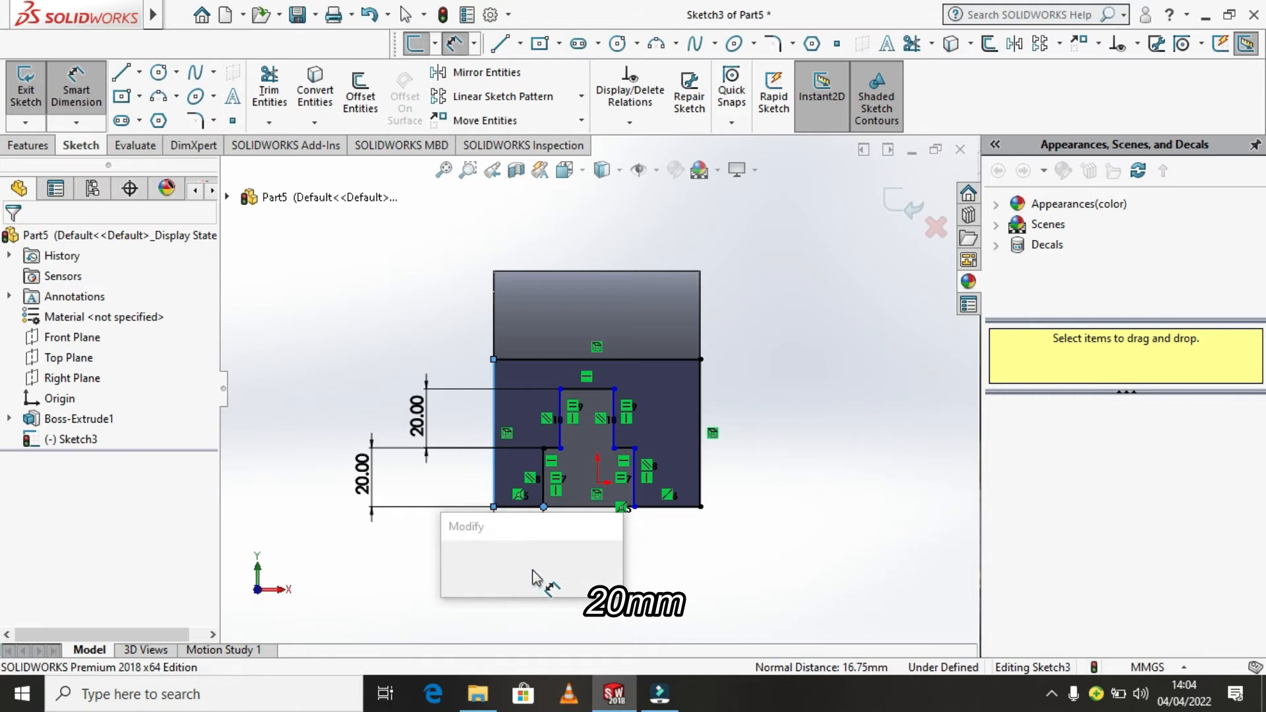
{"action": "type", "text": "20"}
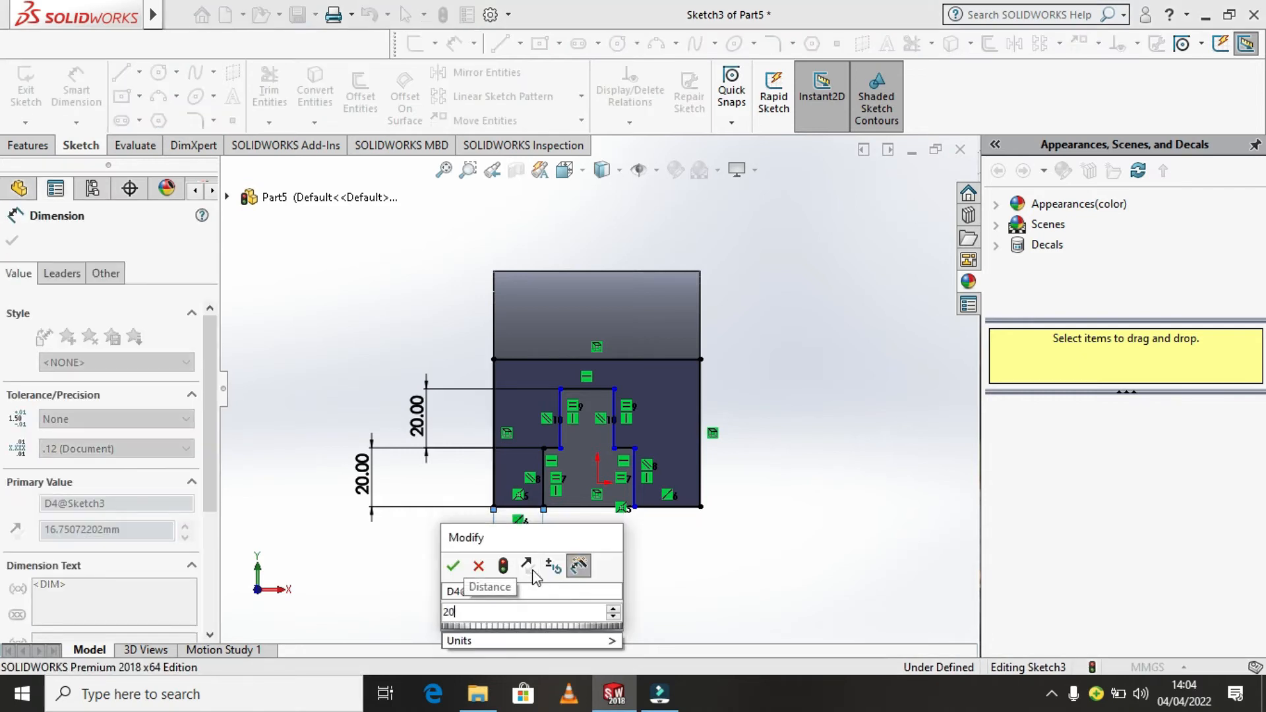
{"action": "key", "text": "Return"}
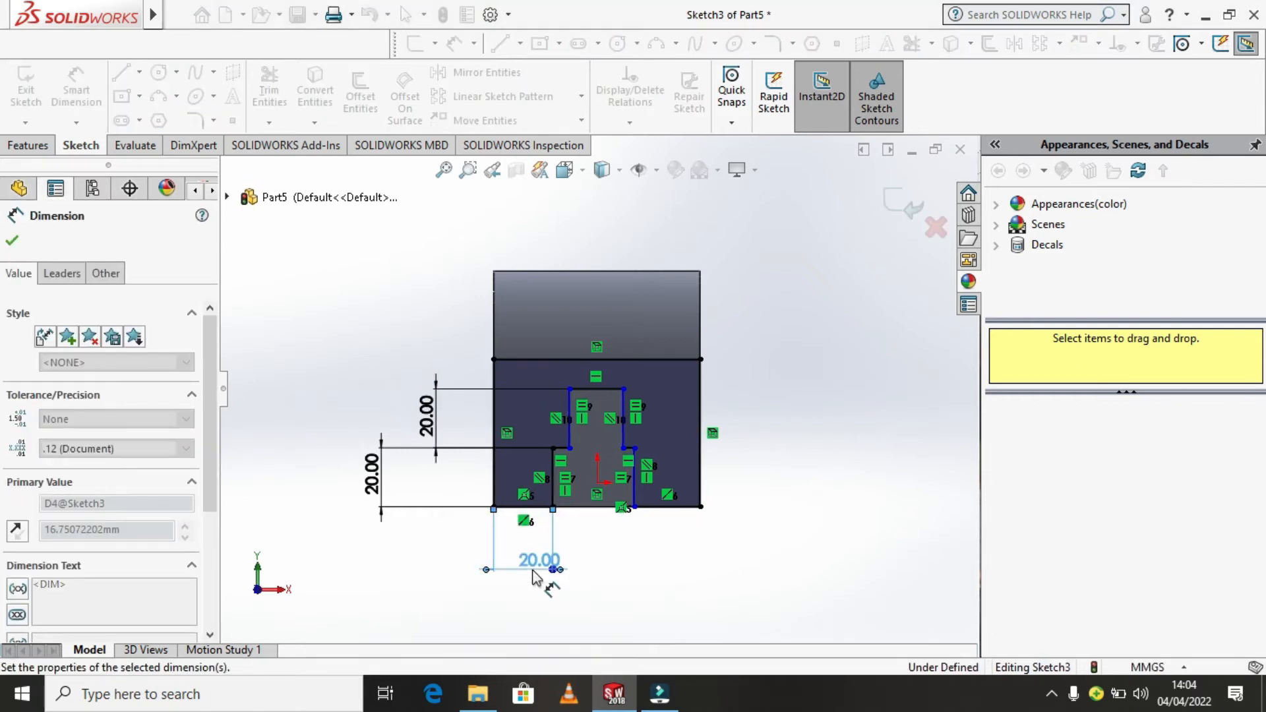
Step: Dimension the distance from the slot's lower right corner to the face's bottom right corner and set it to 20 mm
{"action": "left_click", "coordinate": [634, 507]}
{"action": "left_click", "coordinate": [701, 507]}
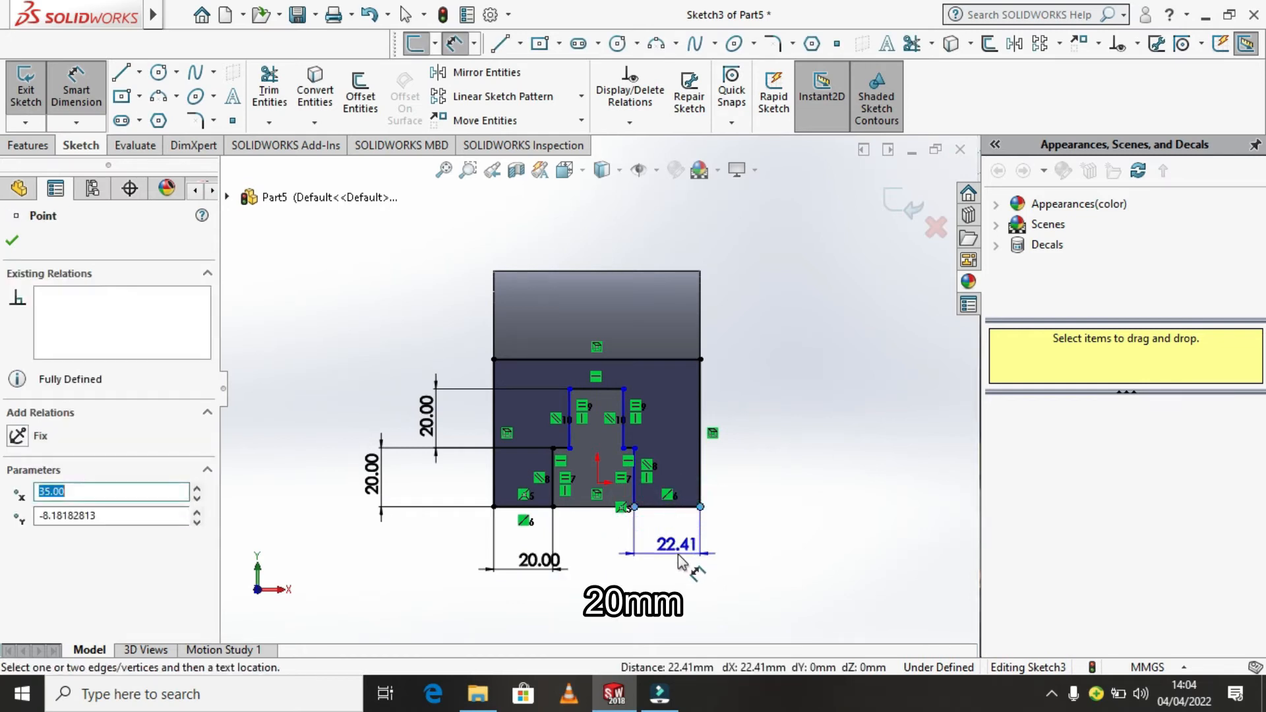
{"action": "left_click", "coordinate": [678, 554]}
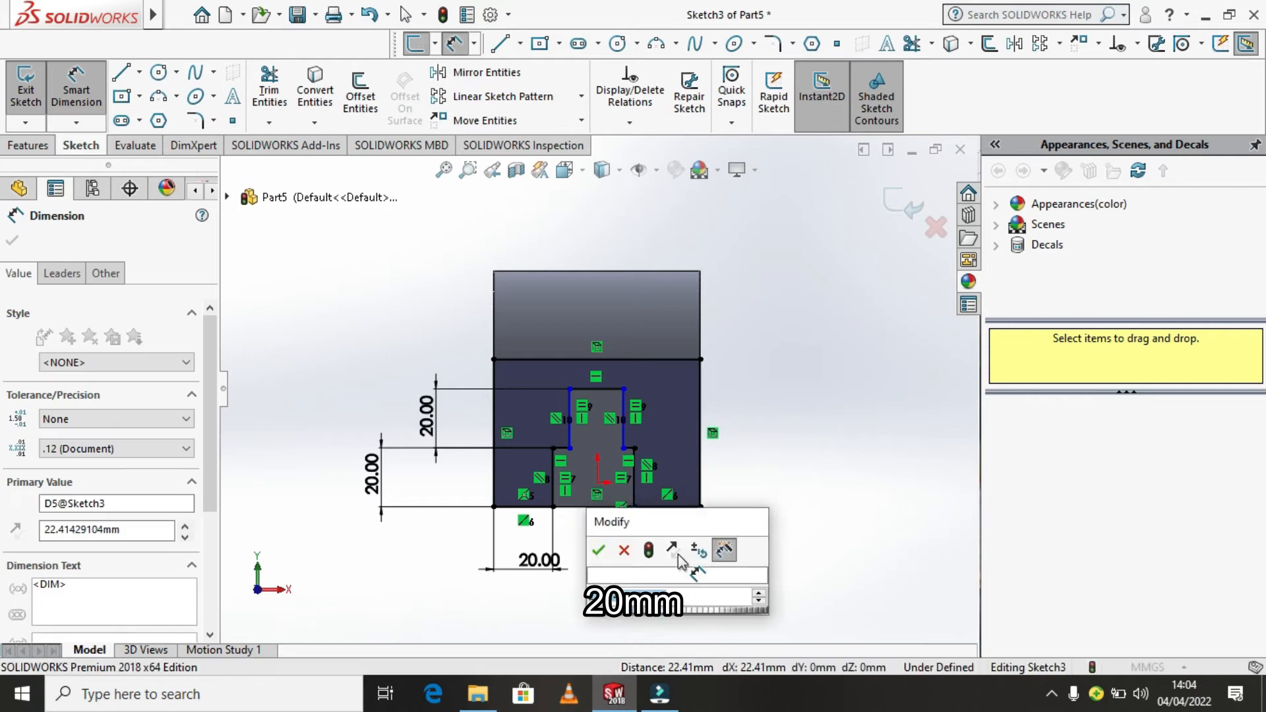
{"action": "type", "text": "20"}
{"action": "key", "text": "Return"}
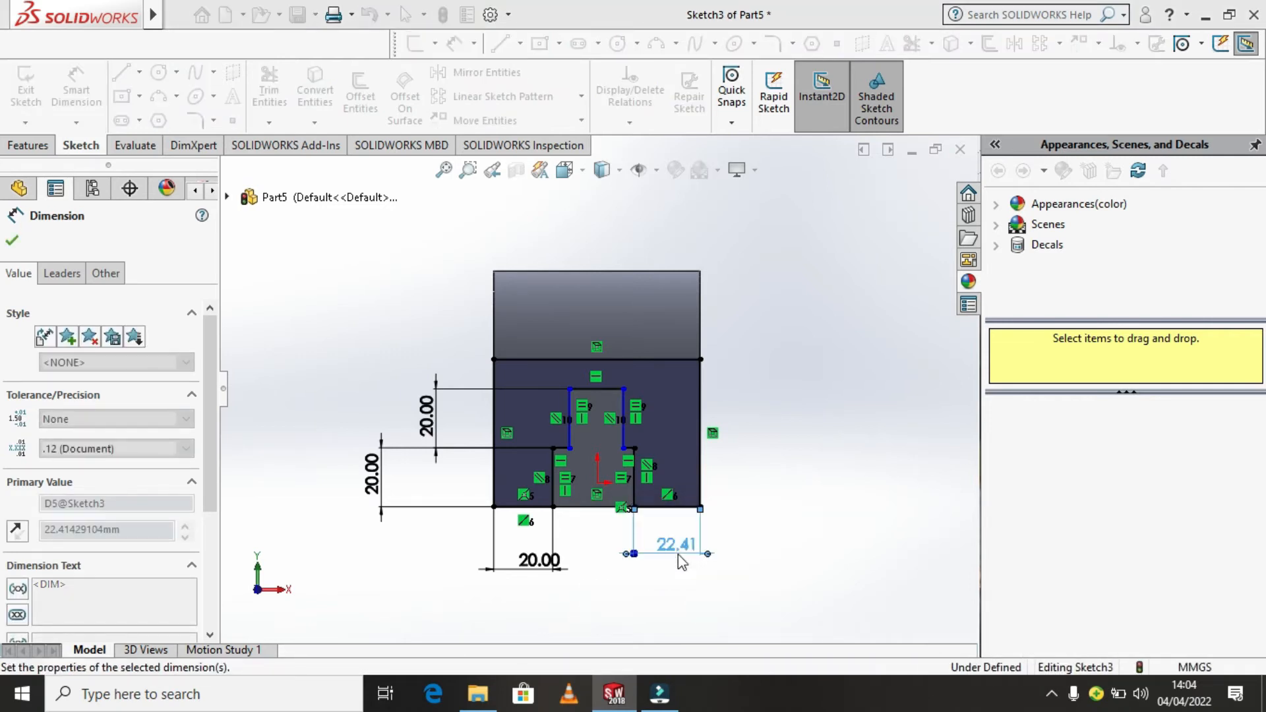
Step: Dimension the distance from the face's left edge to the slot's upper left vertical line and set it to 22 mm
{"action": "left_click", "coordinate": [570, 449]}
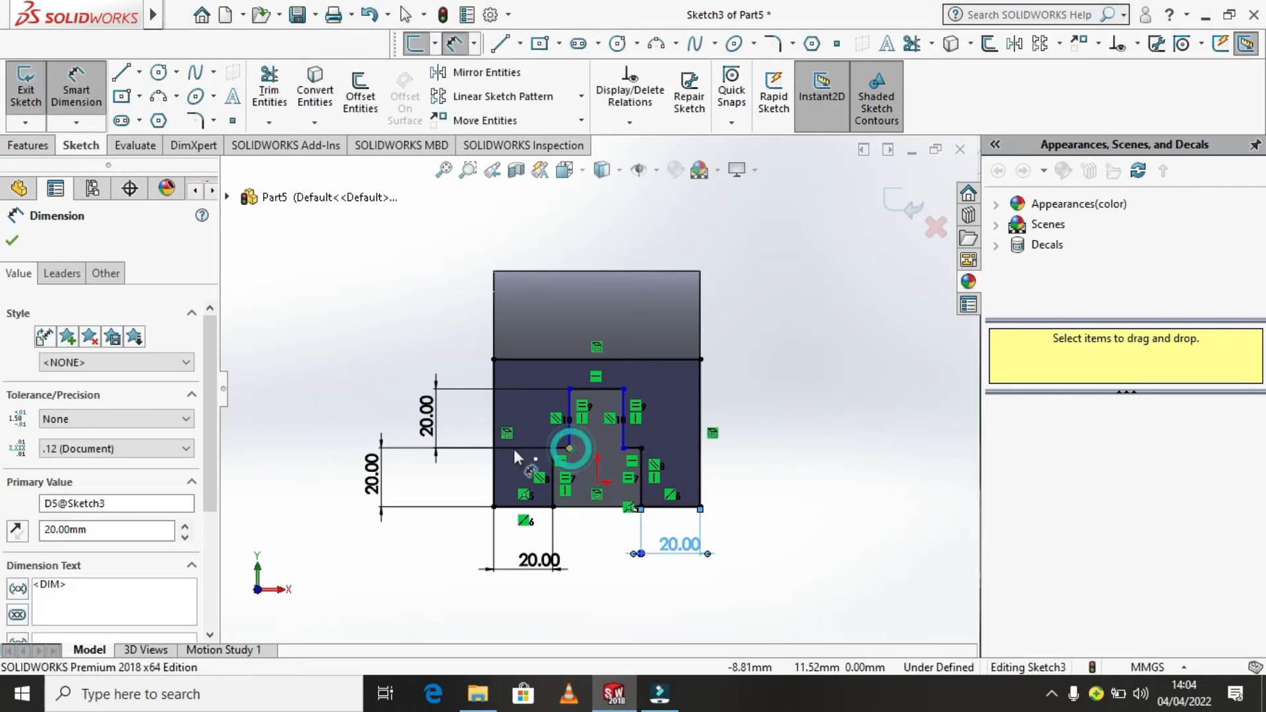
{"action": "left_click", "coordinate": [548, 272]}
{"action": "left_click", "coordinate": [553, 249]}
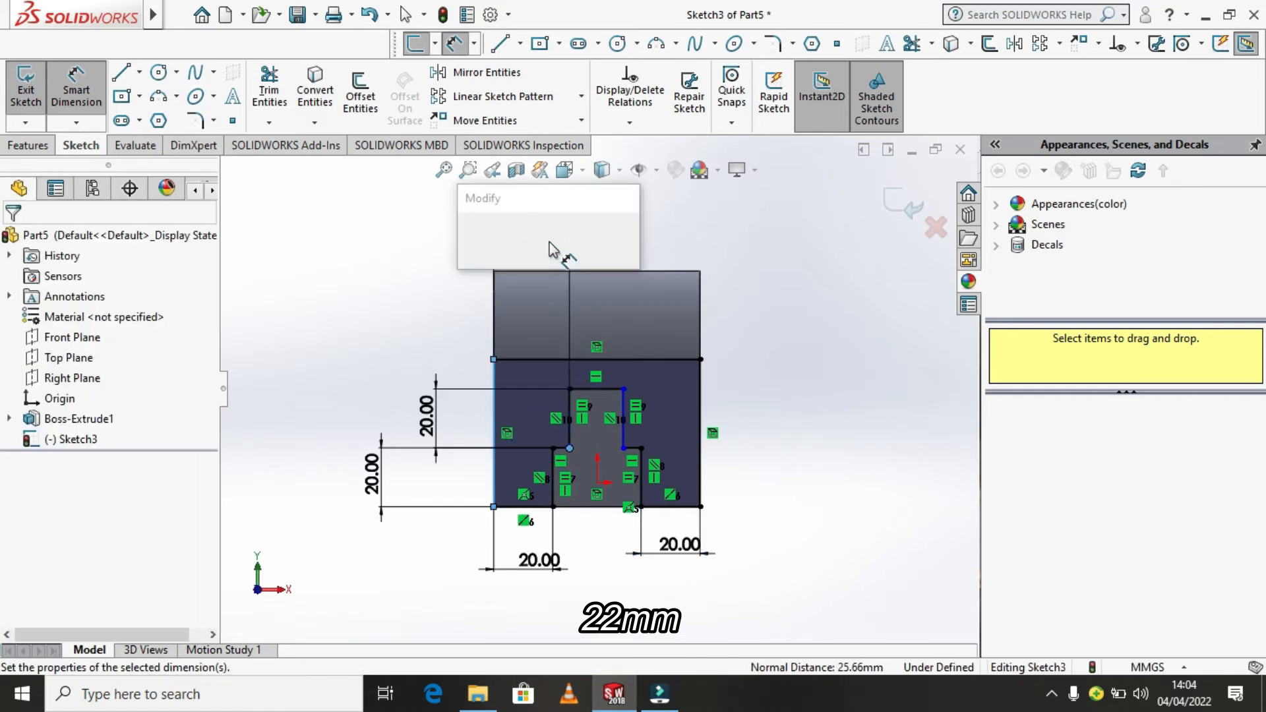
{"action": "type", "text": "22"}
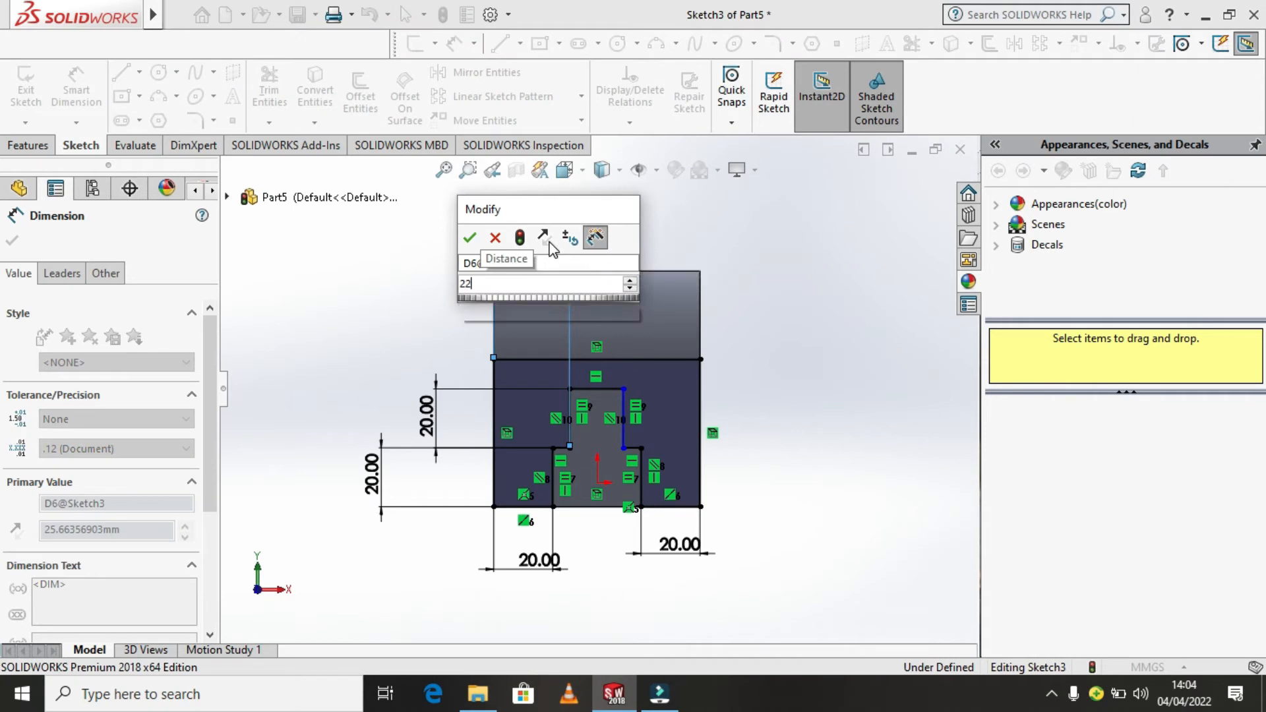
{"action": "key", "text": "Return"}
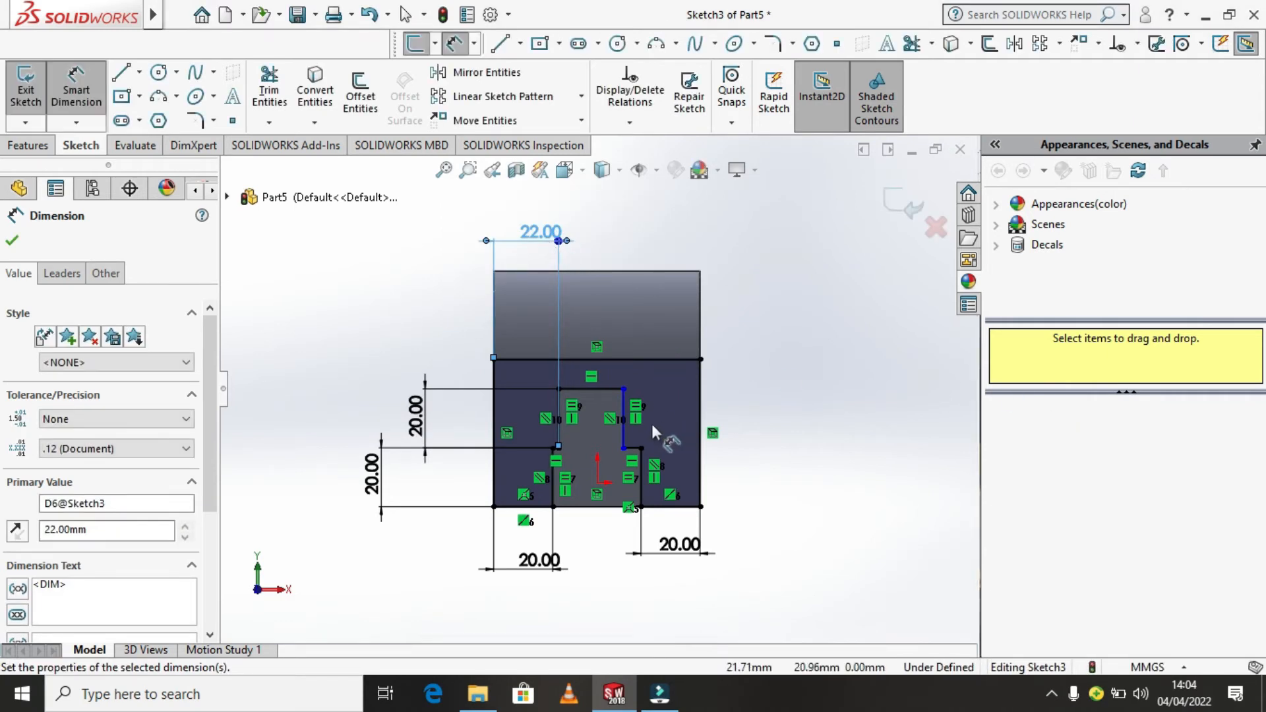
Step: Dimension the distance from the slot's upper right vertical line to the face's right edge and set it to 22 mm
{"action": "scroll", "coordinate": [639, 450], "scroll_direction": "down", "scroll_amount": 2}
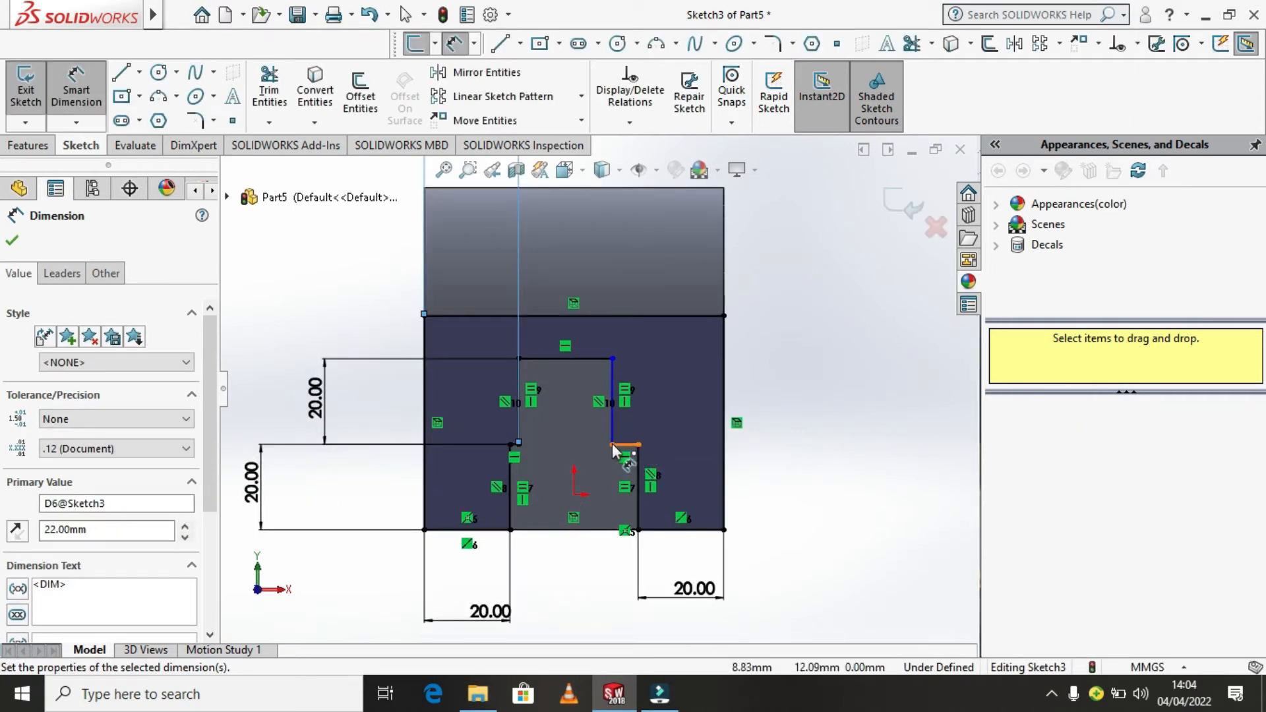
{"action": "left_click", "coordinate": [643, 446]}
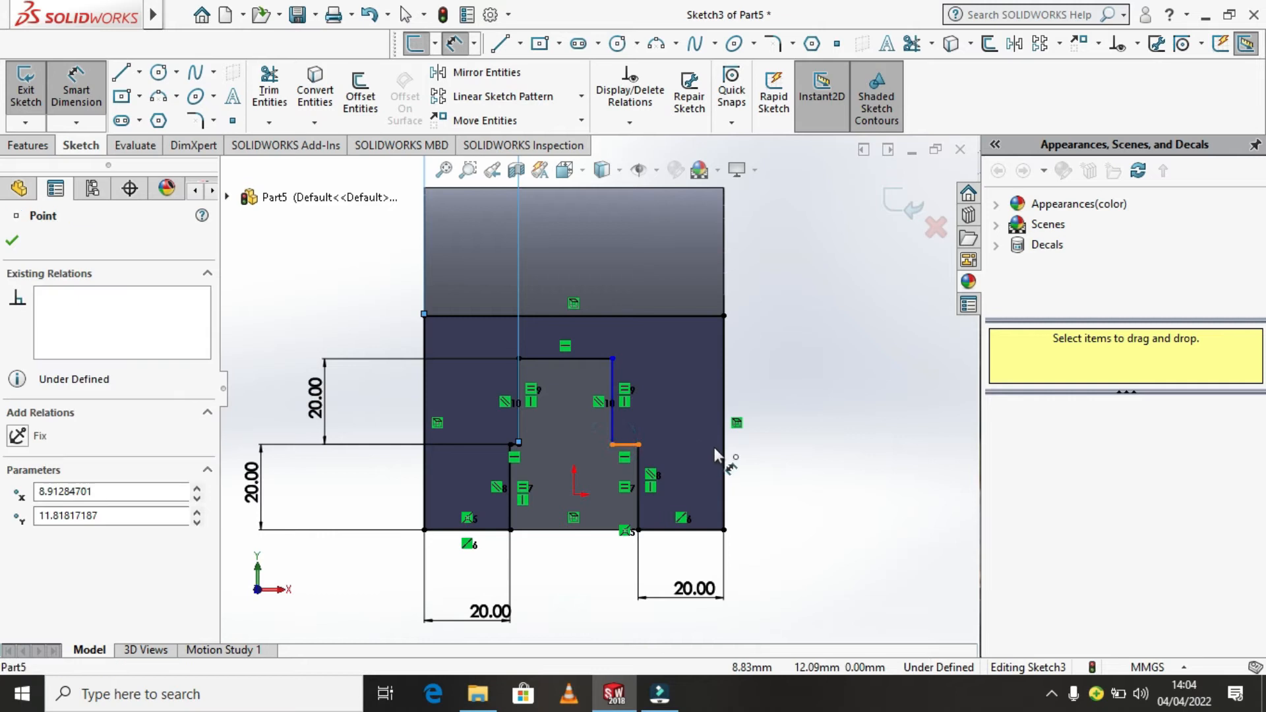
{"action": "left_click", "coordinate": [699, 413]}
{"action": "left_click", "coordinate": [691, 374]}
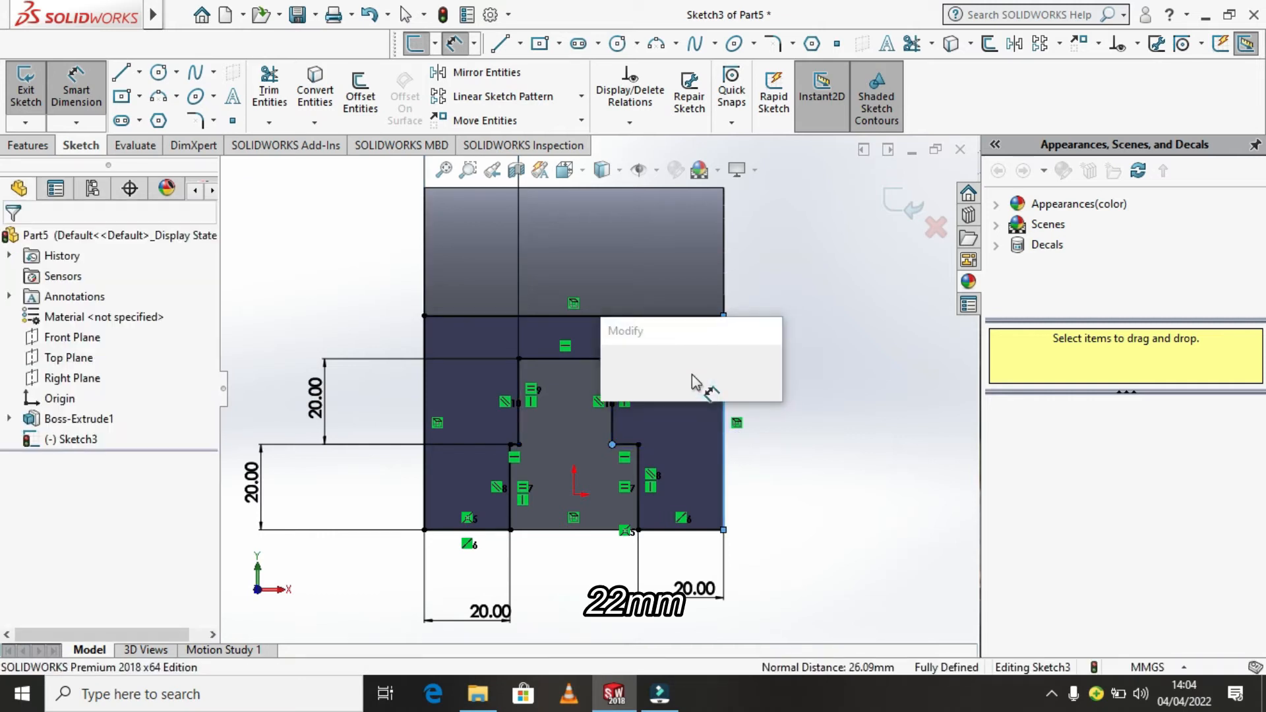
{"action": "type", "text": "22"}
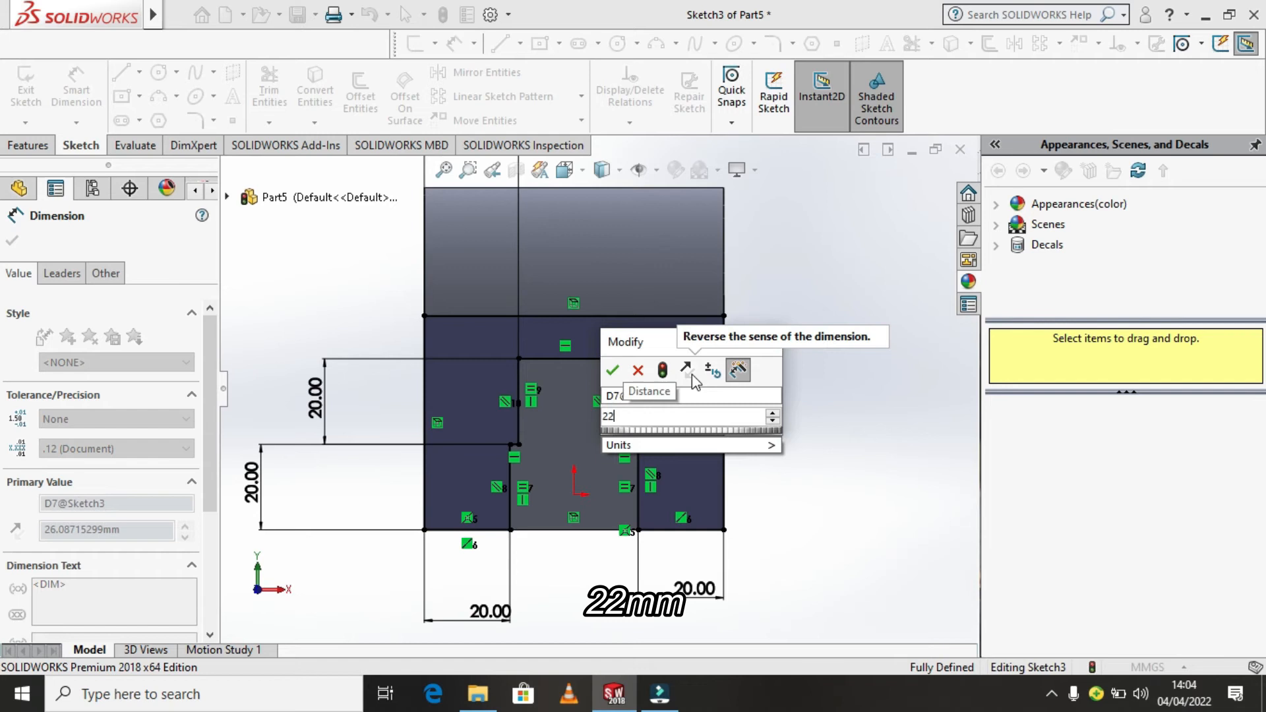
{"action": "key", "text": "Return"}
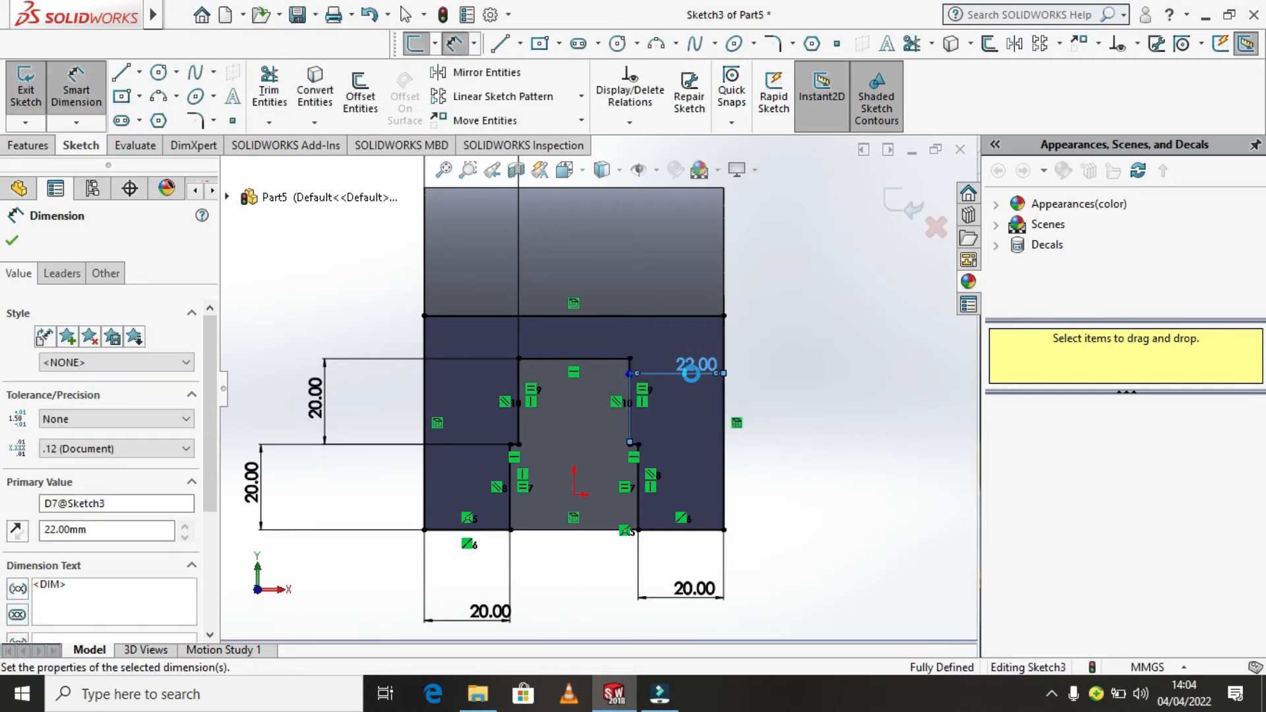
{"action": "left_click", "coordinate": [14, 245]}
{"action": "key", "text": "f"}
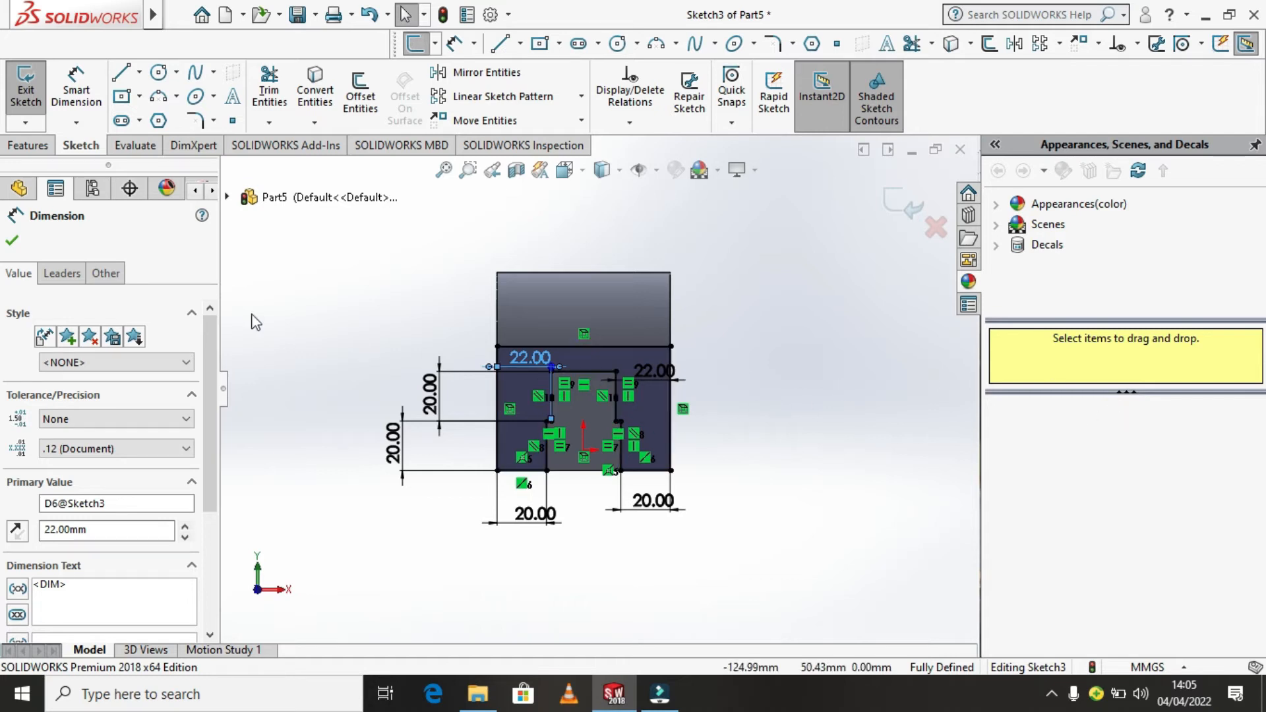
{"action": "left_click", "coordinate": [12, 241]}
Step: Cut the stepped slot region through the whole part with Extruded Cut set to Through All, using the slot region as selected contour
{"action": "left_click", "coordinate": [30, 145]}
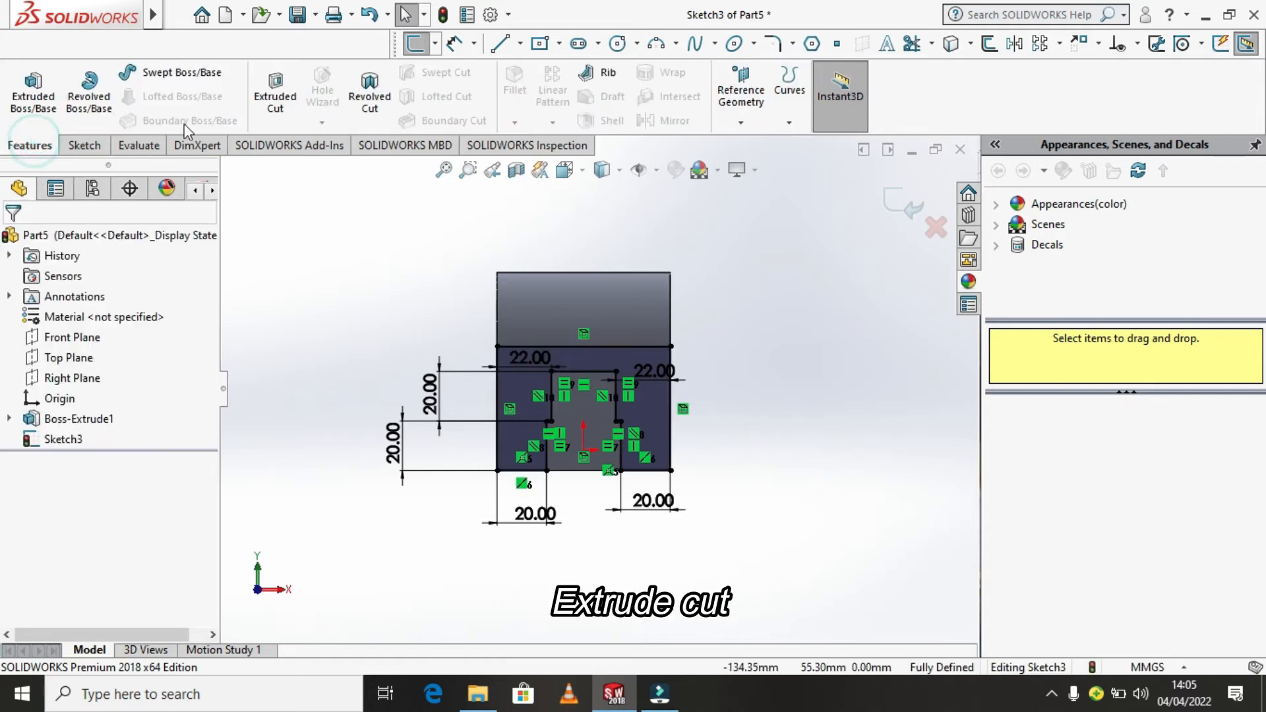
{"action": "left_click", "coordinate": [276, 112]}
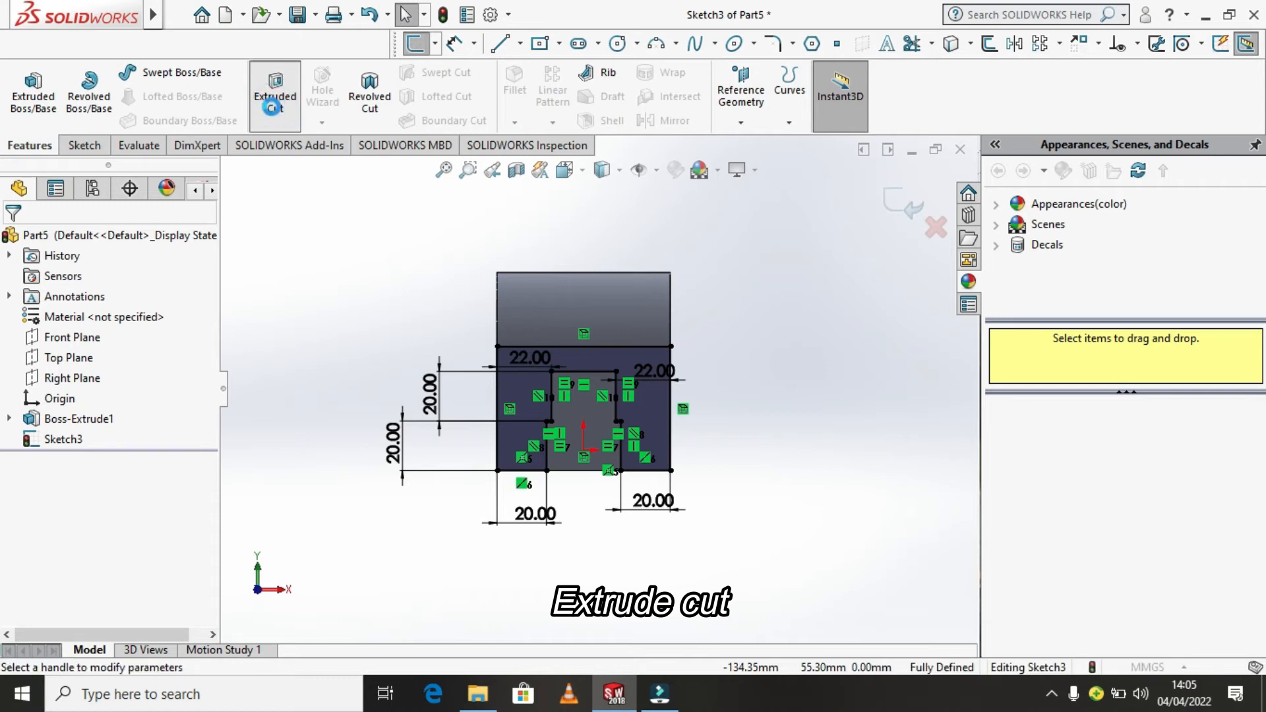
{"action": "left_click", "coordinate": [174, 353]}
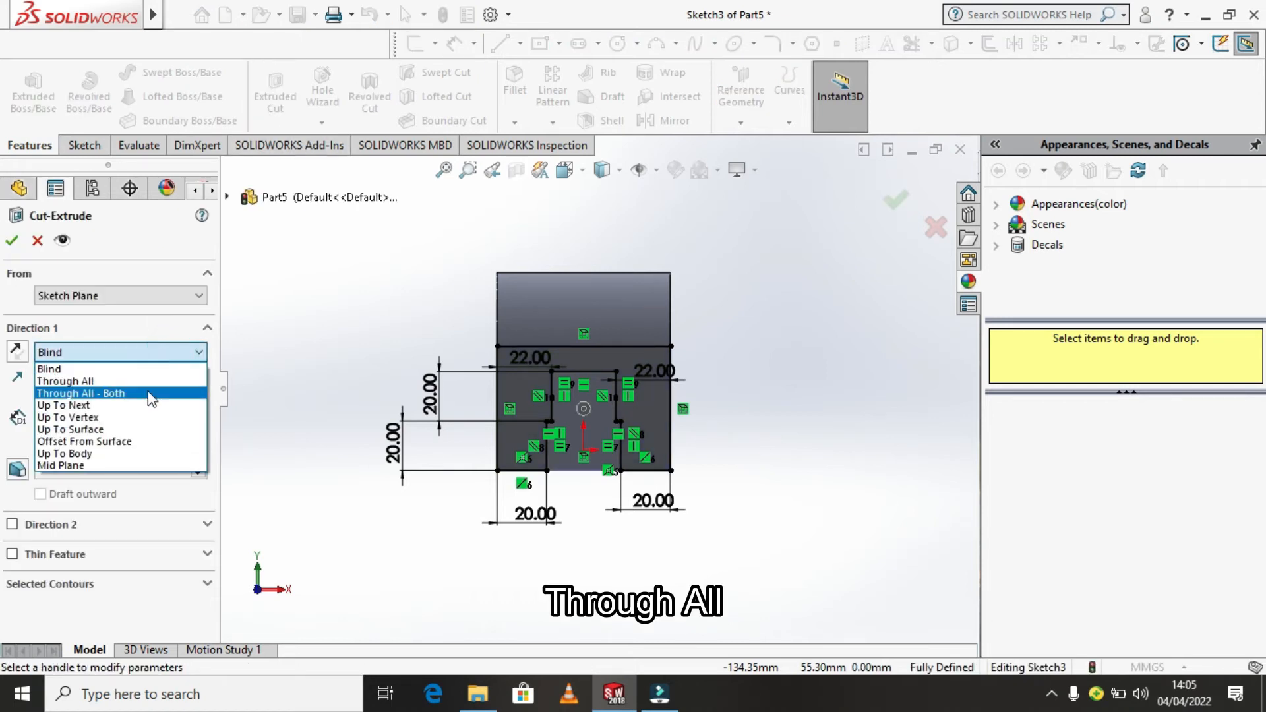
{"action": "left_click", "coordinate": [149, 382]}
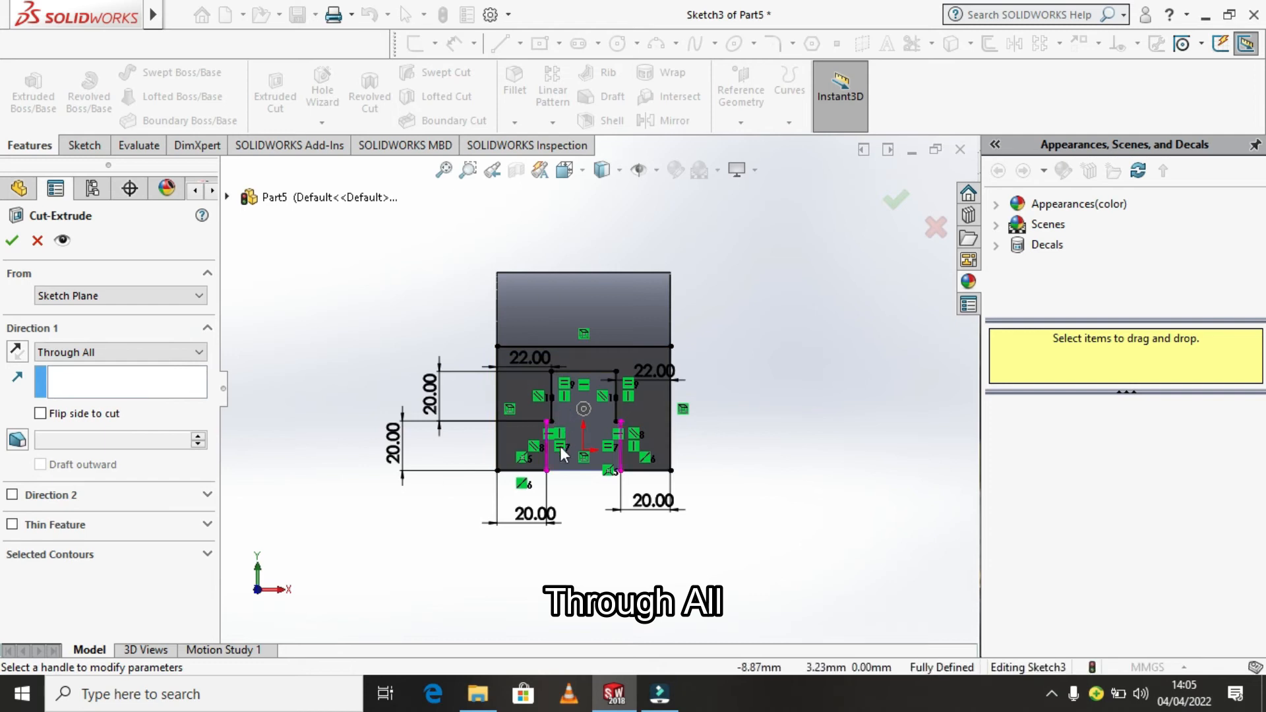
{"action": "left_click", "coordinate": [207, 554]}
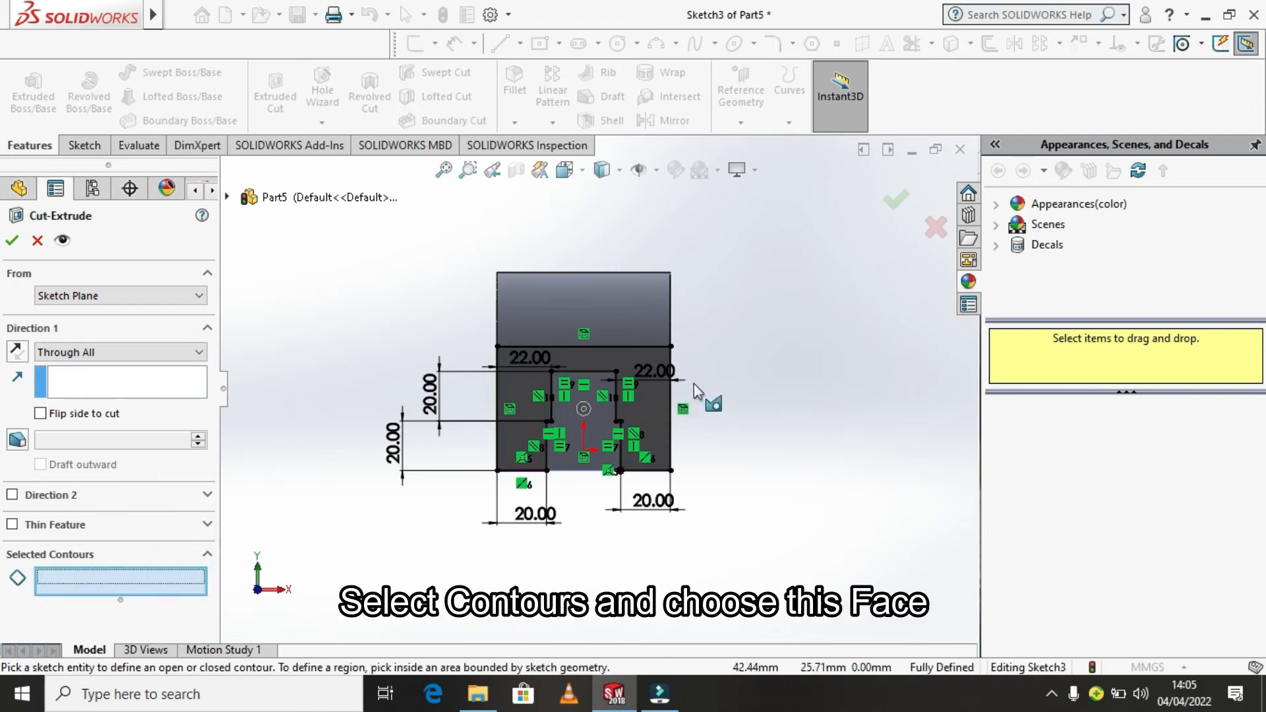
{"action": "left_click", "coordinate": [602, 417]}
{"action": "middle_click_drag", "start_coordinate": [832, 385], "coordinate": [633, 396]}
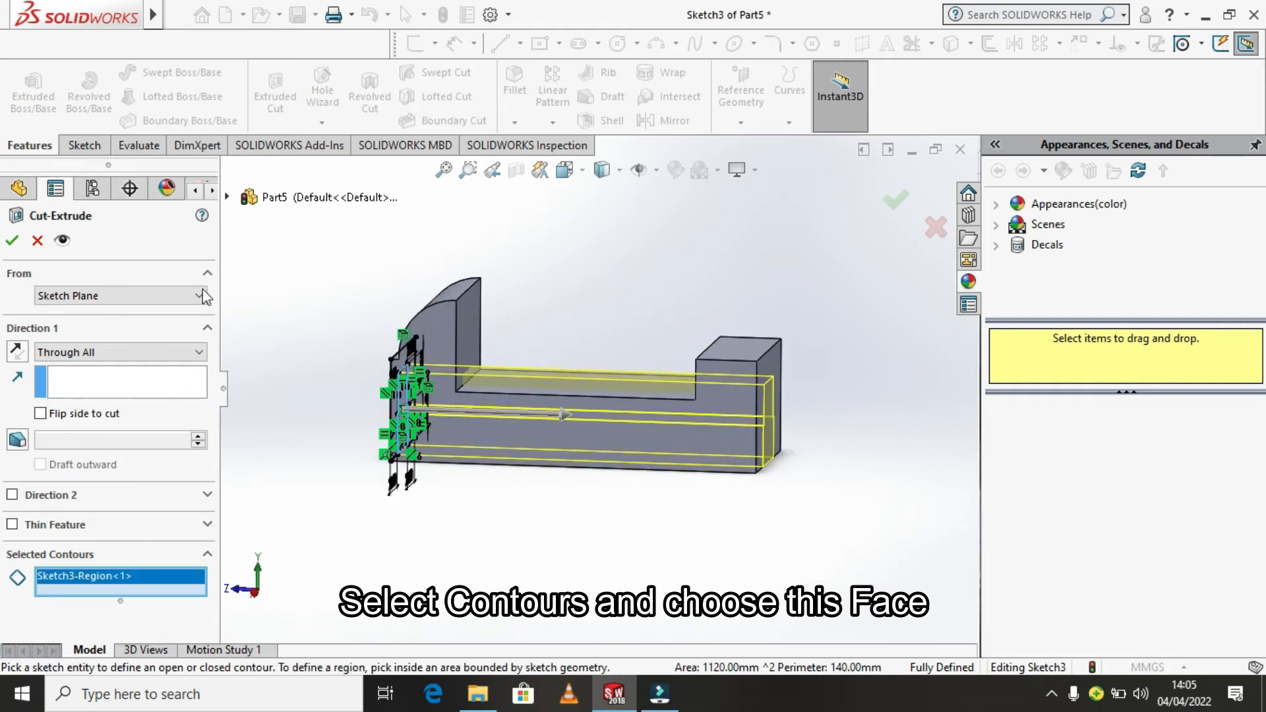
{"action": "left_click", "coordinate": [11, 241]}
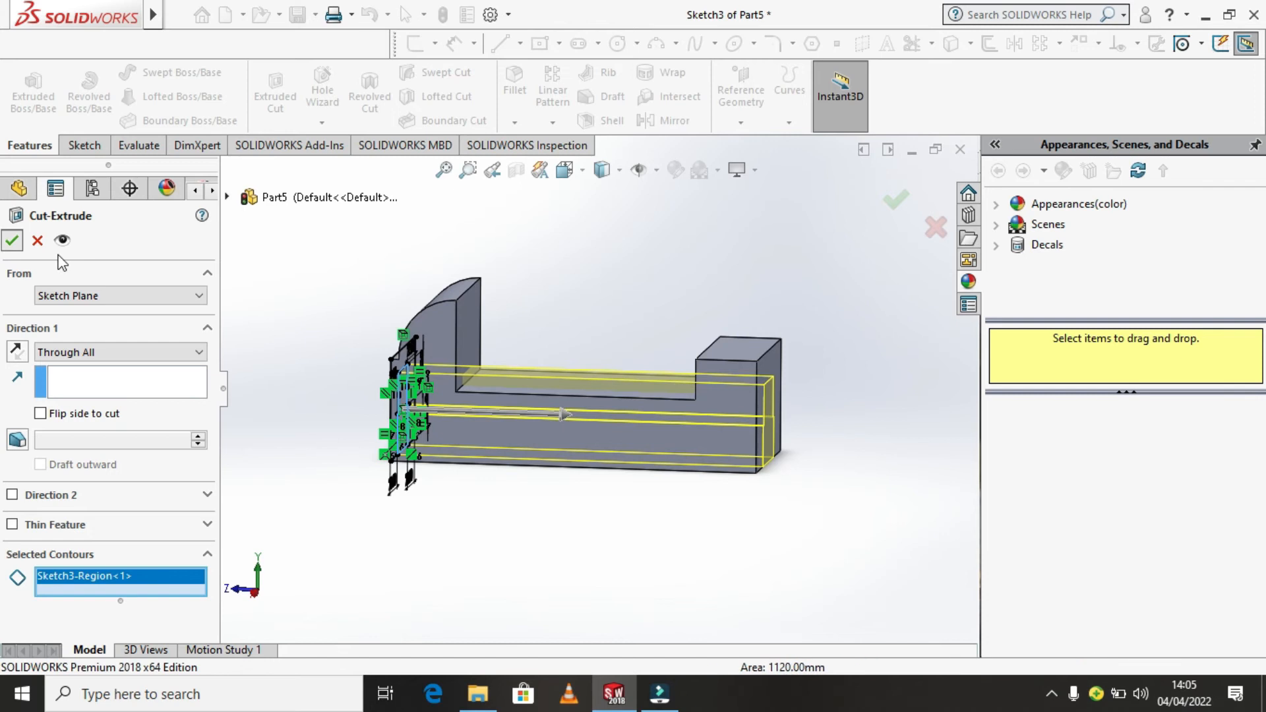
{"action": "left_click", "coordinate": [639, 279]}
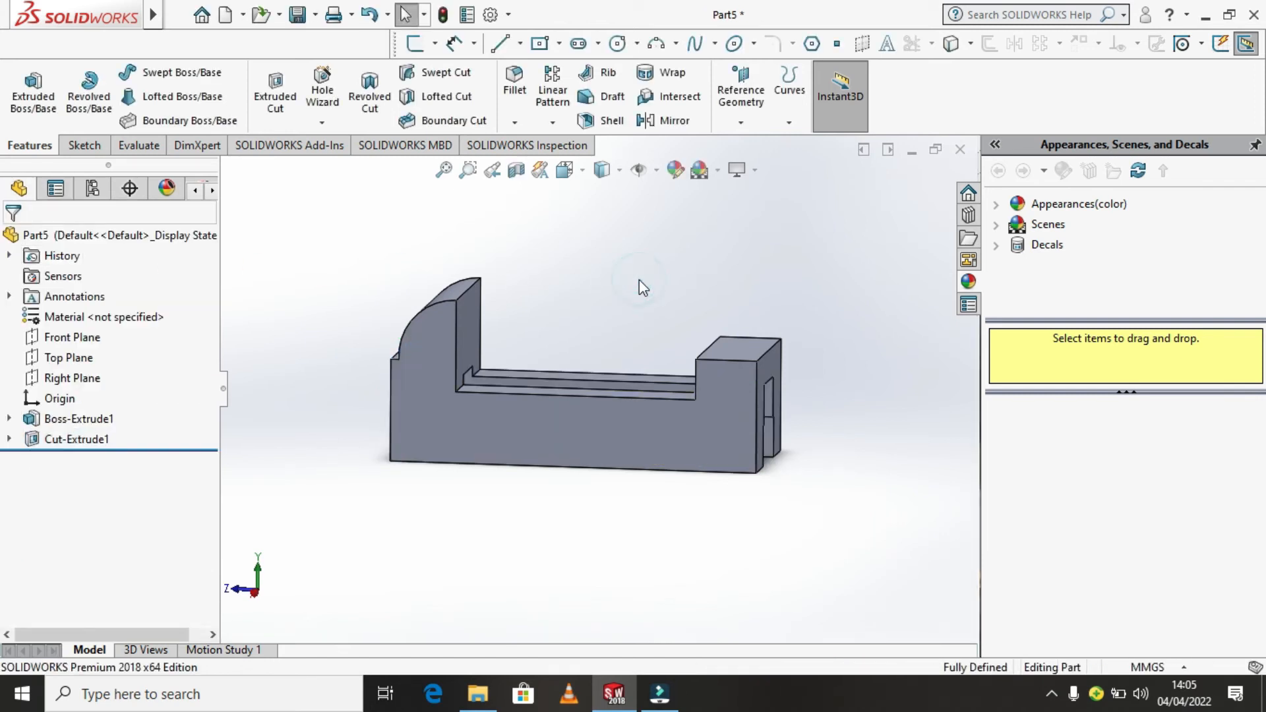
Step: Start a sketch on the opposite, lower end face, view it normal, and convert the face's outline into sketch entities
{"action": "middle_click_drag", "start_coordinate": [644, 265], "coordinate": [744, 288]}
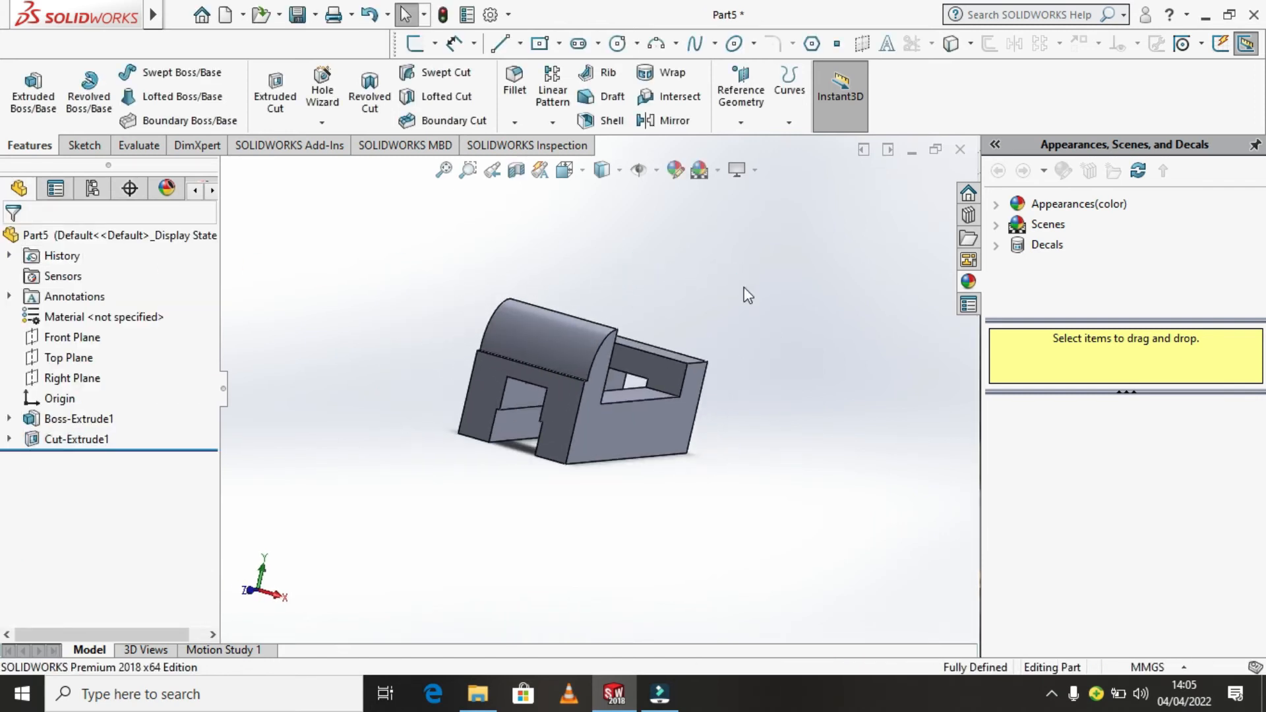
{"action": "double_click", "coordinate": [559, 425]}
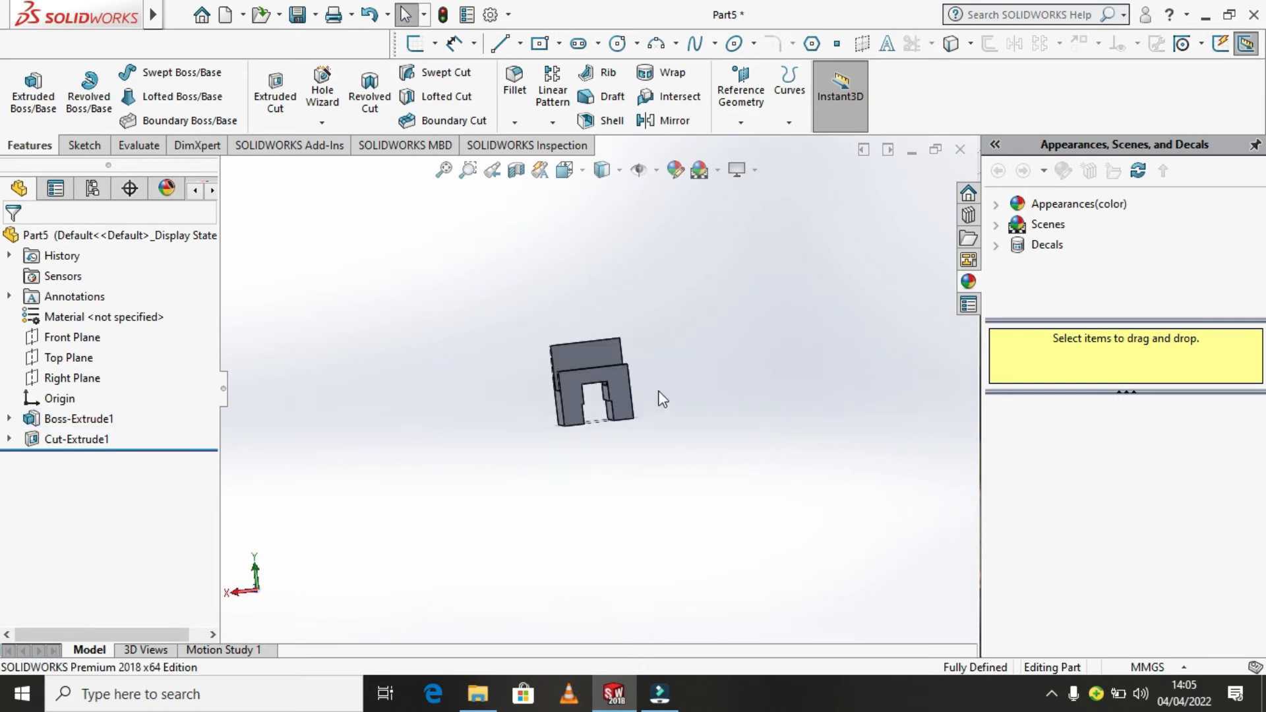
{"action": "mouse_move", "coordinate": [658, 390]}
{"action": "middle_mouse_down"}
{"action": "mouse_move", "coordinate": [598, 373]}
{"action": "mouse_move", "coordinate": [602, 410]}
{"action": "middle_mouse_up"}
{"action": "left_click", "coordinate": [601, 409]}
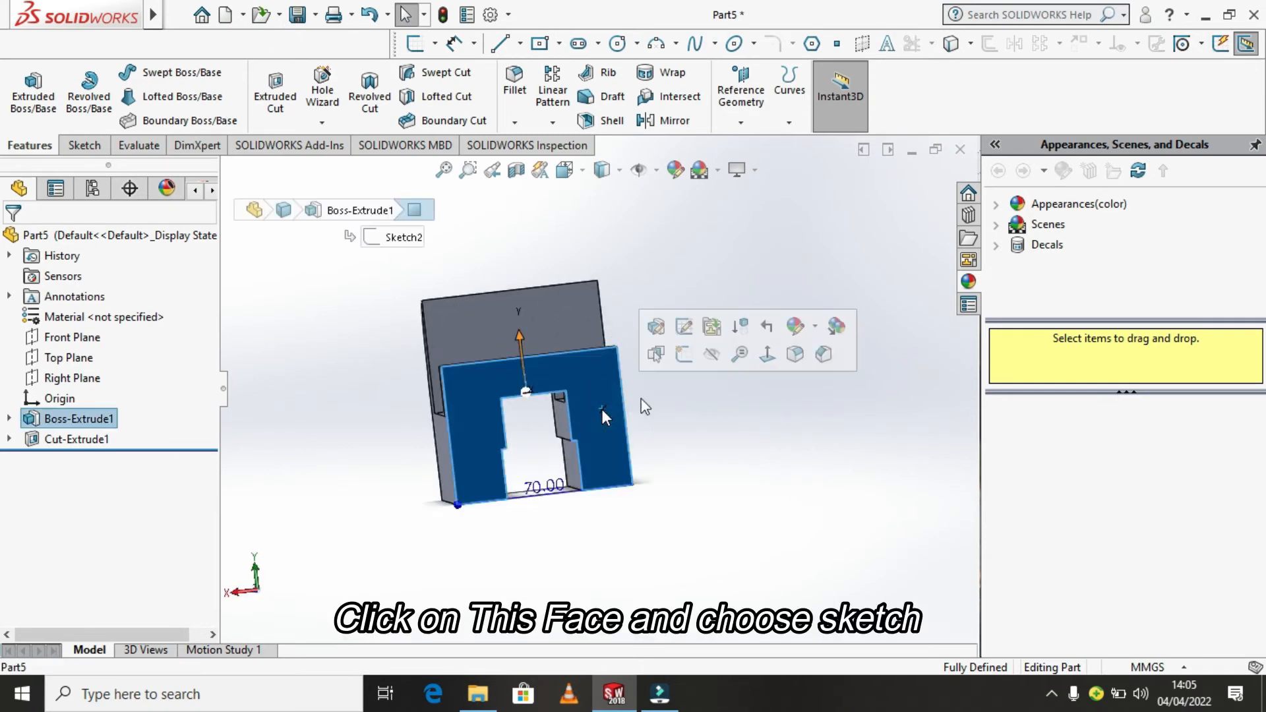
{"action": "left_click", "coordinate": [681, 360]}
{"action": "key", "text": "space"}
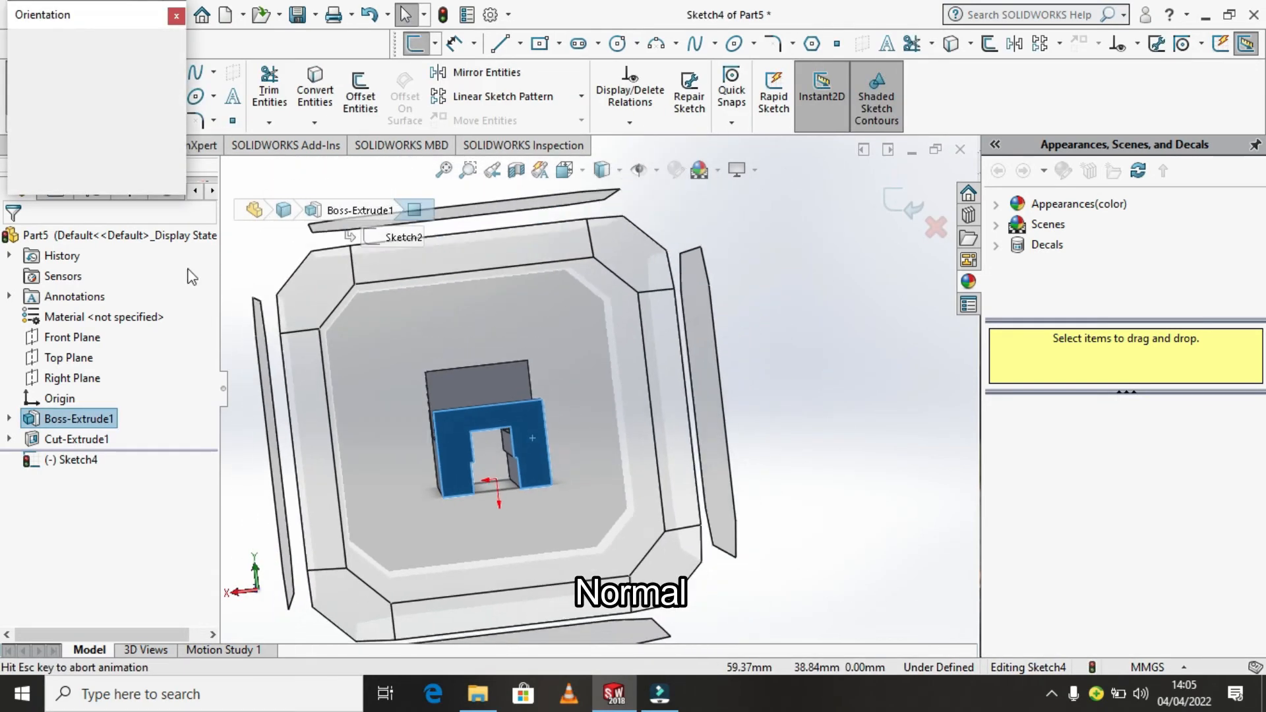
{"action": "left_click", "coordinate": [171, 127]}
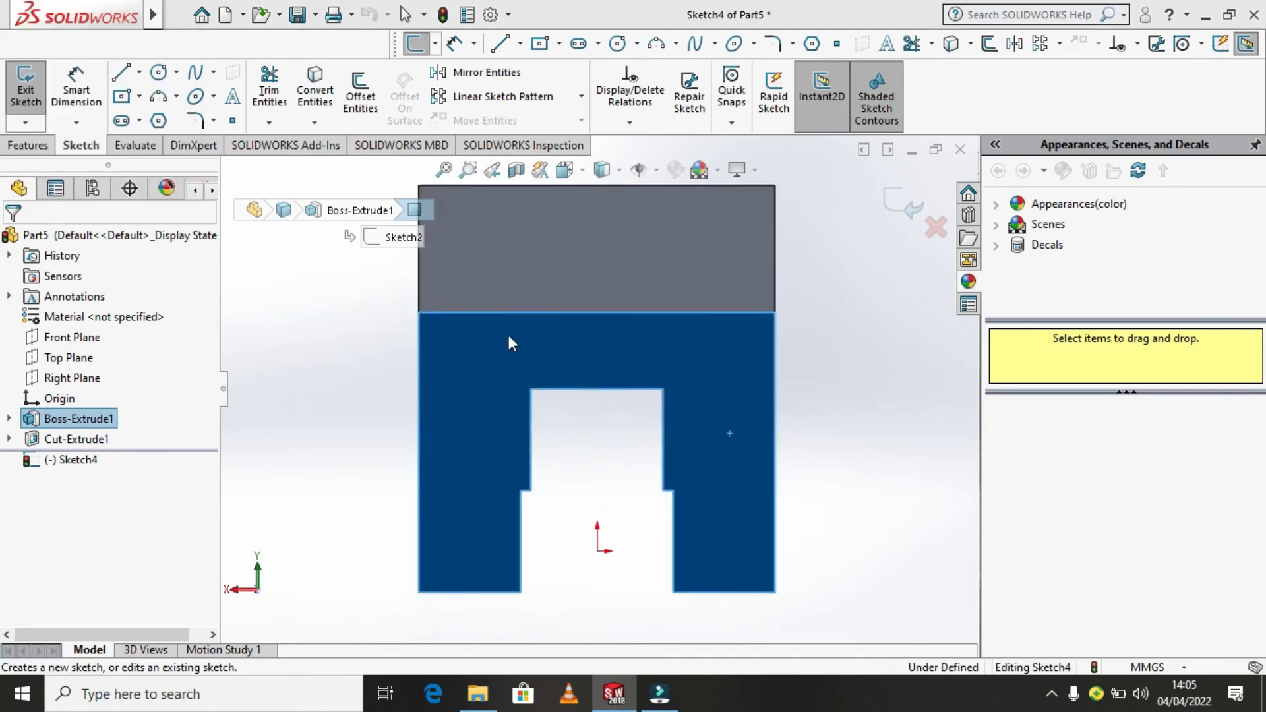
{"action": "left_click", "coordinate": [297, 105]}
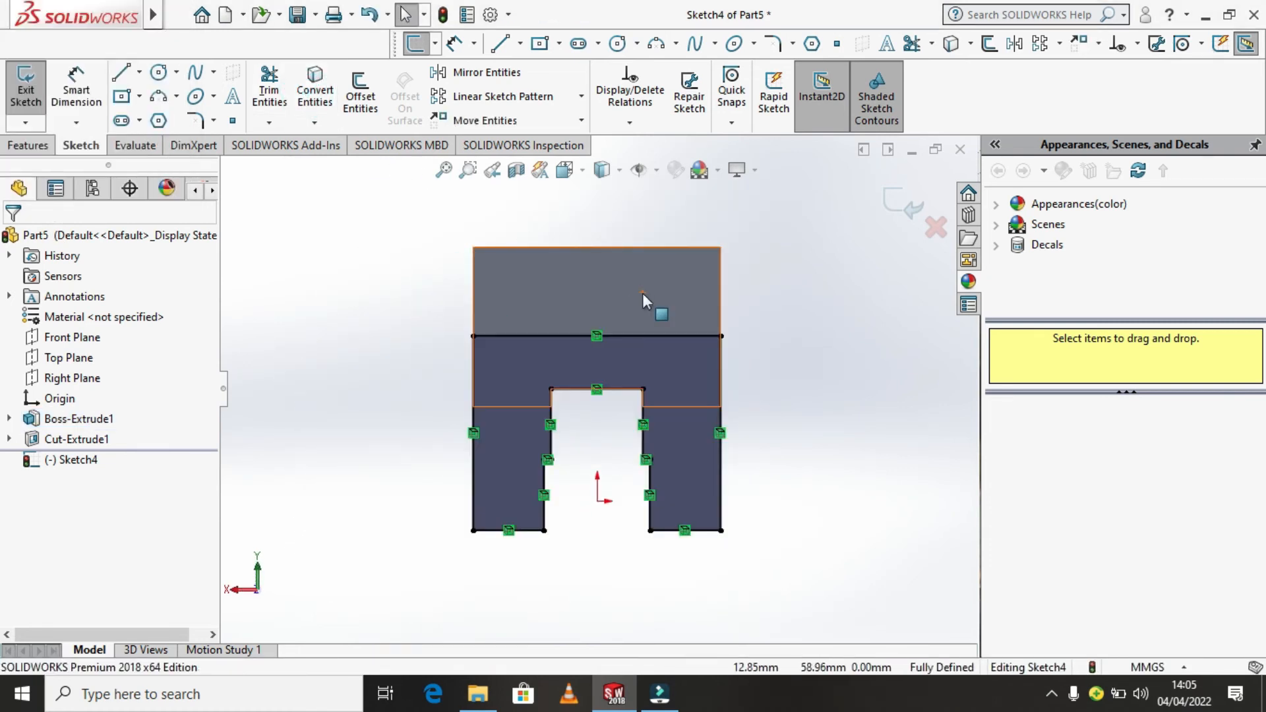
Step: Sketch two concentric circles about 27 mm and 13 mm in diameter above the slot, centred vertically in line with the origin
{"action": "left_click", "coordinate": [177, 75]}
{"action": "left_click", "coordinate": [178, 92]}
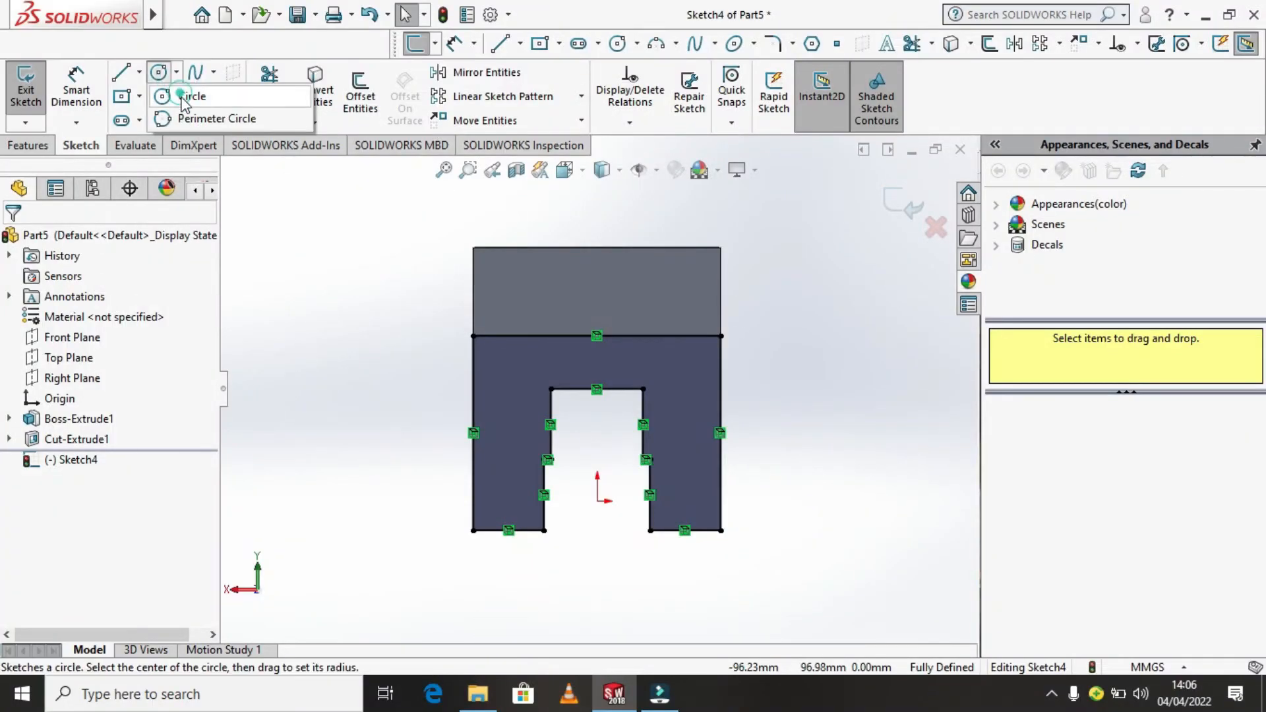
{"action": "left_click", "coordinate": [173, 93]}
{"action": "left_click", "coordinate": [597, 294]}
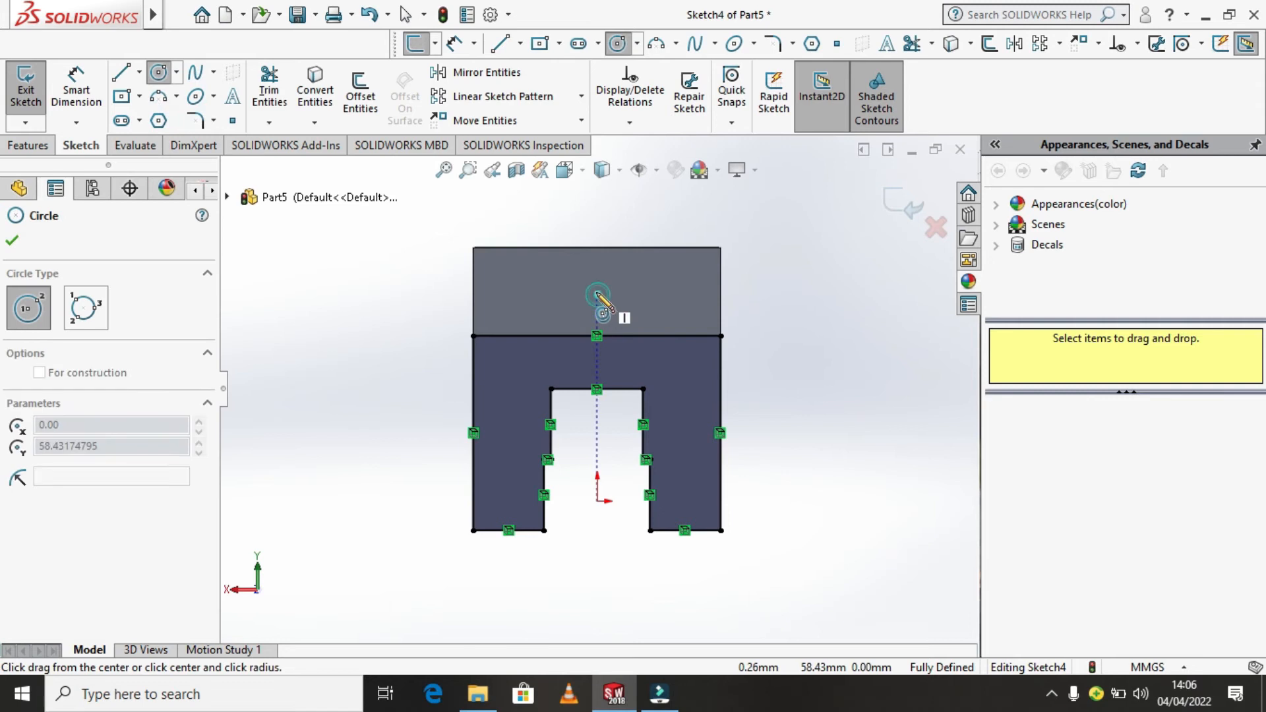
{"action": "left_click", "coordinate": [598, 248]}
{"action": "left_click", "coordinate": [597, 294]}
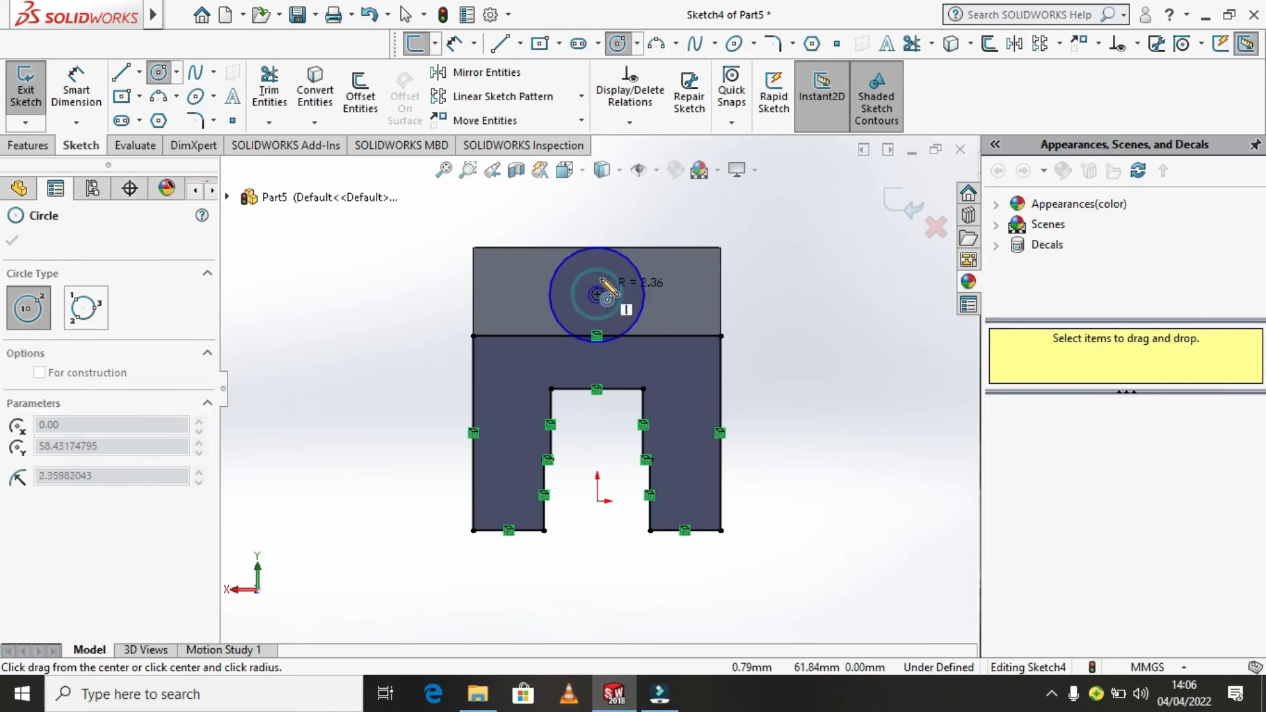
{"action": "left_click", "coordinate": [608, 283]}
{"action": "right_click", "coordinate": [608, 283]}
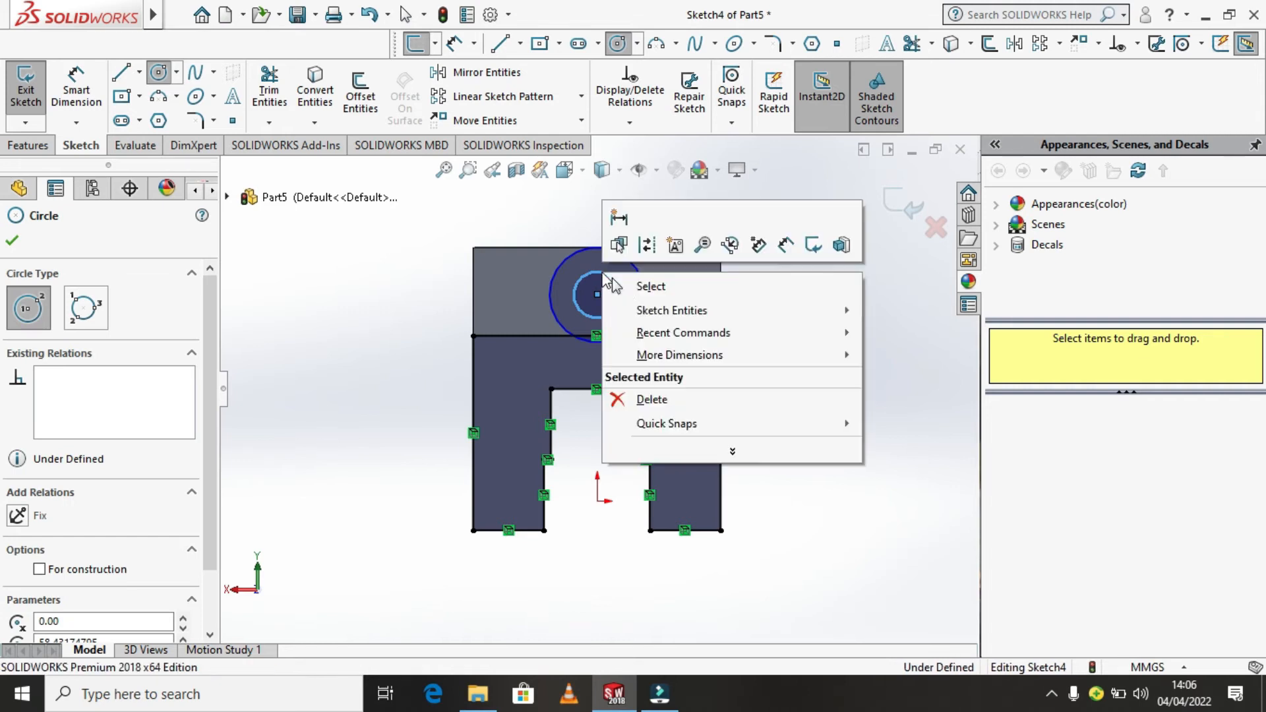
{"action": "left_click", "coordinate": [616, 285]}
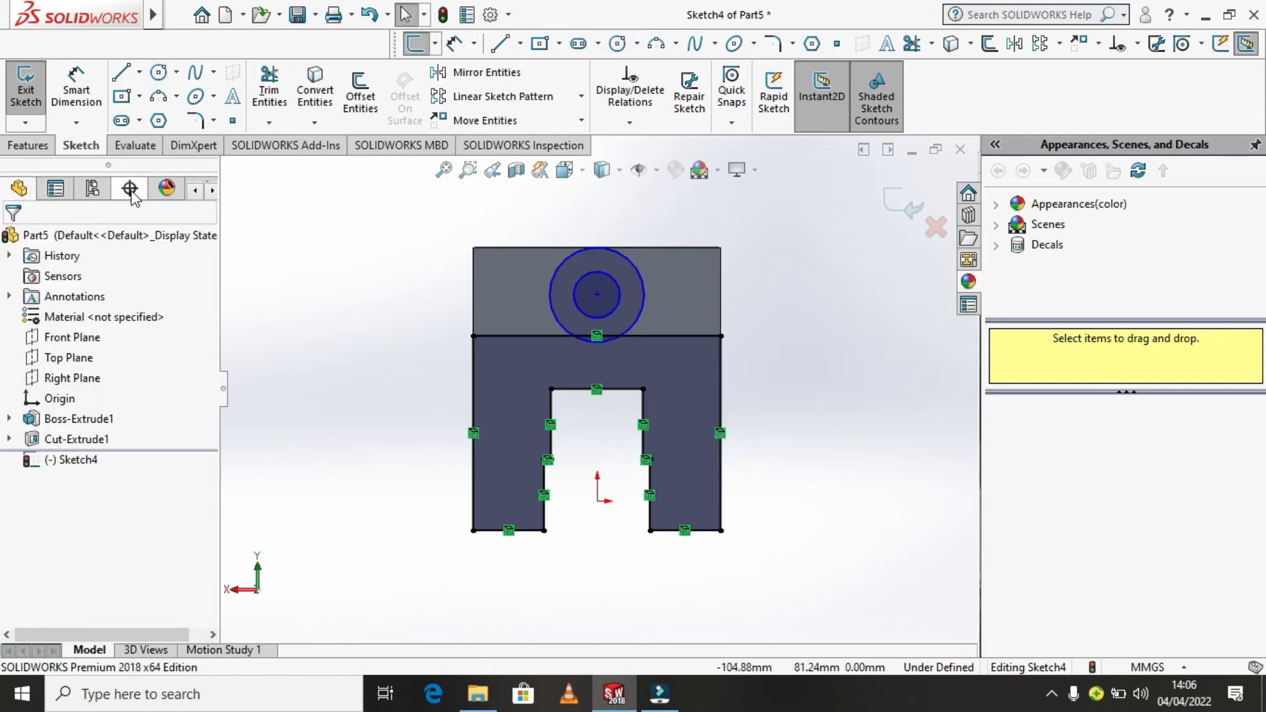
Step: Dimension the vertical distance from the circles' centre to the point near the slot's upper left corner and set it to 25 mm
{"action": "mouse_move", "coordinate": [834, 351]}
{"action": "middle_mouse_down"}
{"action": "mouse_move", "coordinate": [819, 339]}
{"action": "mouse_move", "coordinate": [830, 349]}
{"action": "middle_mouse_up"}
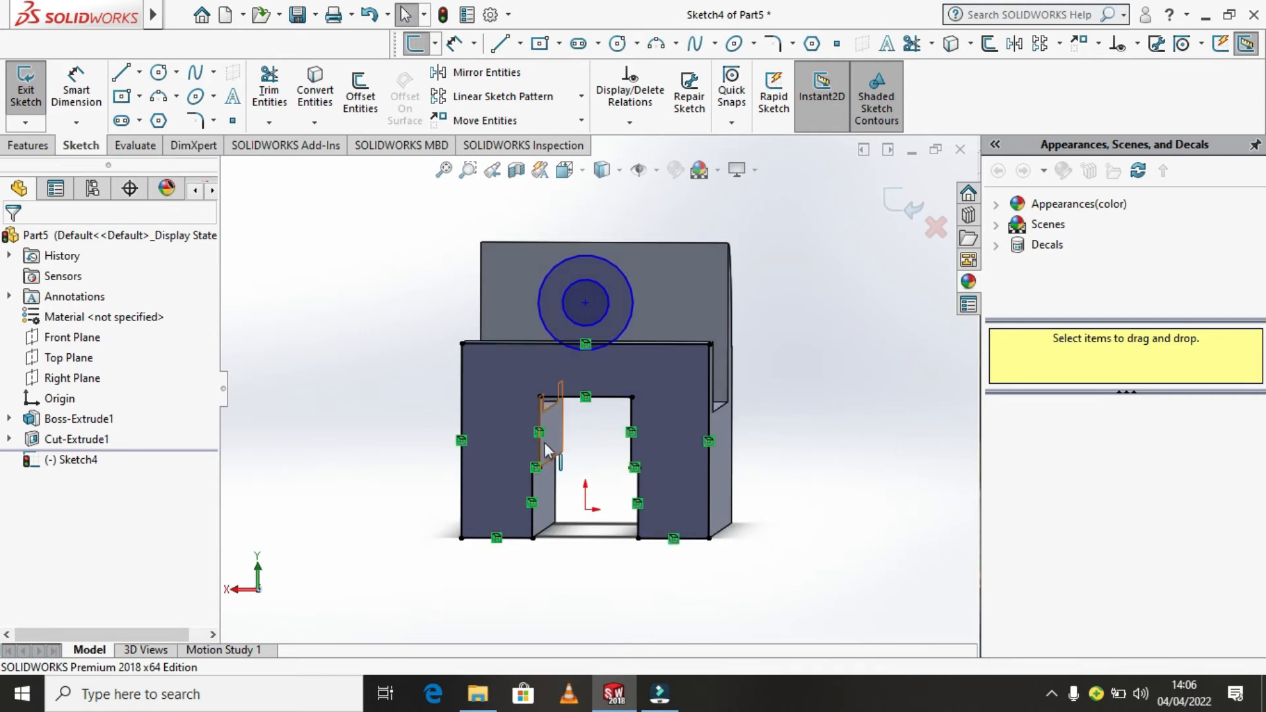
{"action": "scroll", "coordinate": [580, 410], "scroll_direction": "down", "scroll_amount": 1}
{"action": "left_click", "coordinate": [76, 123]}
{"action": "left_click", "coordinate": [98, 131]}
{"action": "left_click", "coordinate": [588, 279]}
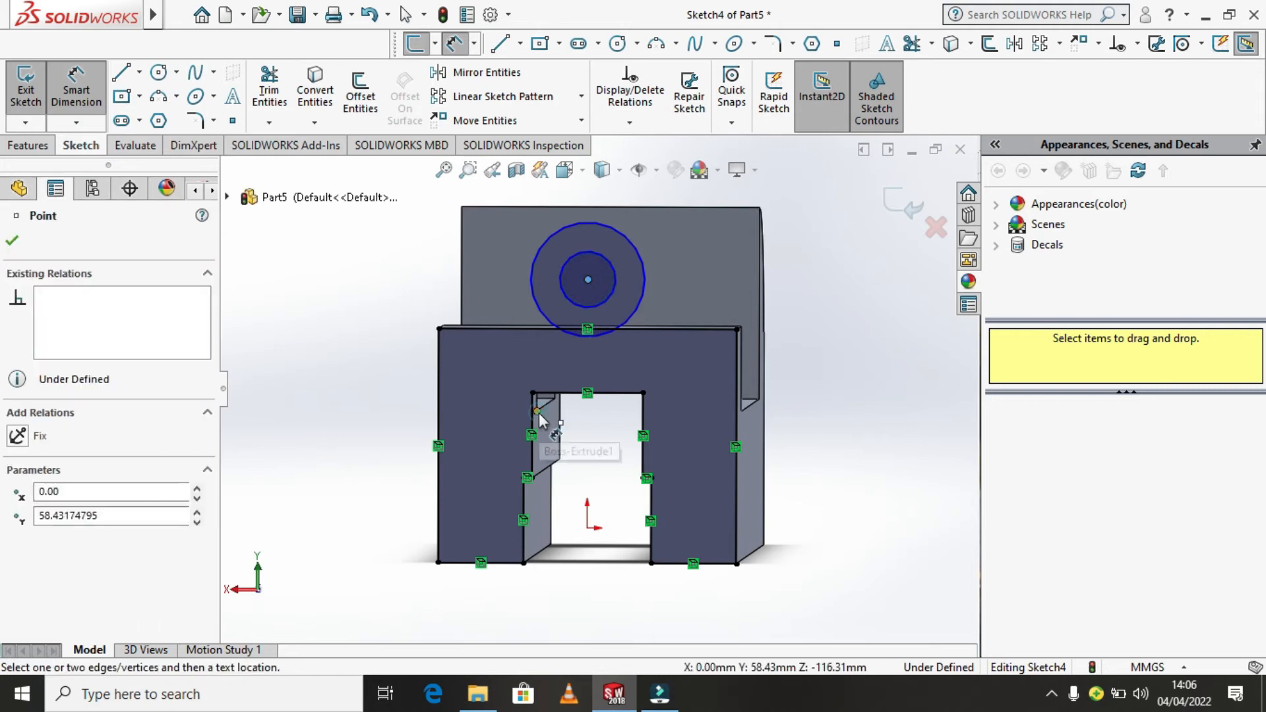
{"action": "left_click", "coordinate": [538, 411]}
{"action": "left_click", "coordinate": [387, 367]}
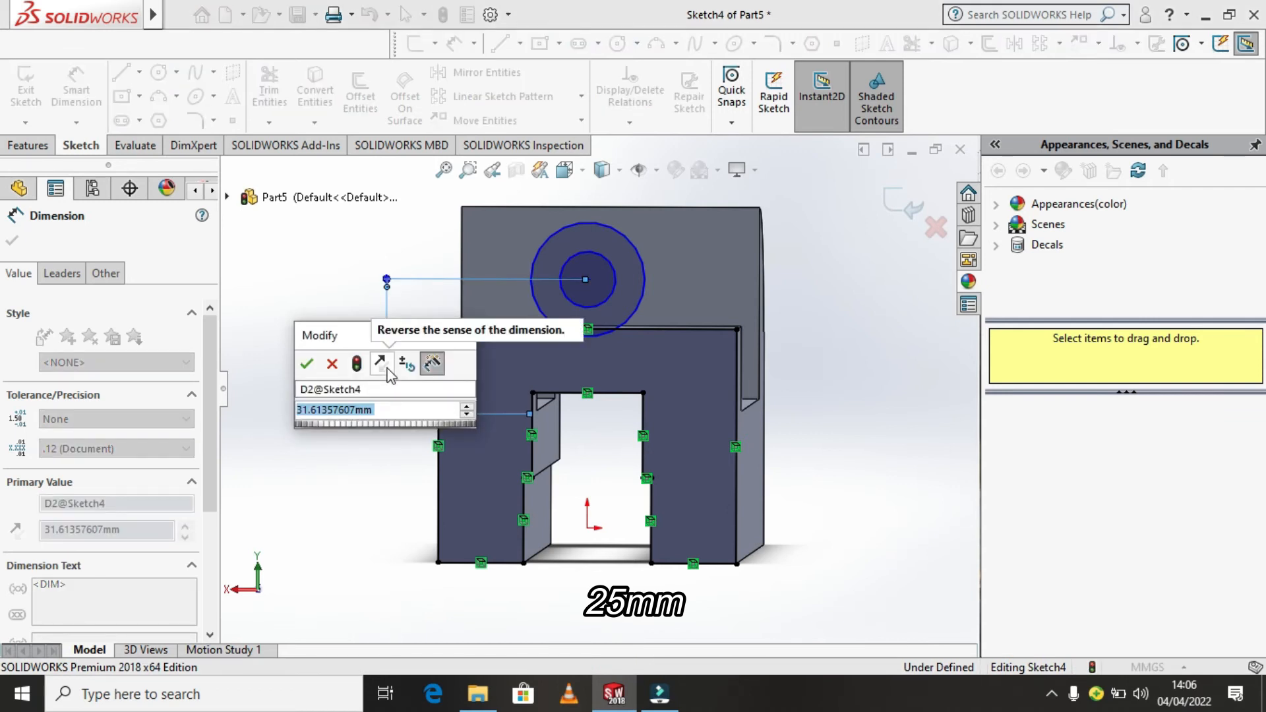
{"action": "type", "text": "25"}
{"action": "key", "text": "Return"}
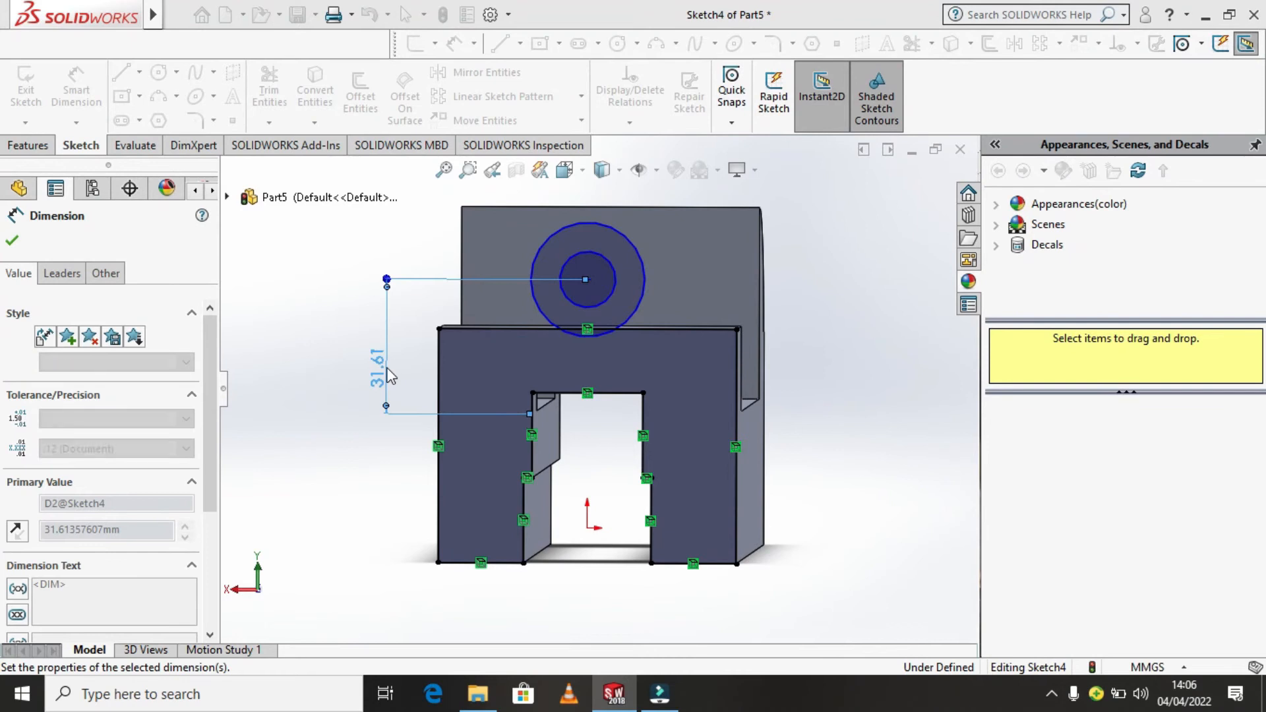
{"action": "left_click", "coordinate": [13, 242]}
Step: Dimension the outer circle's diameter and set it to 30 mm
{"action": "middle_click_drag", "start_coordinate": [637, 326], "coordinate": [632, 343]}
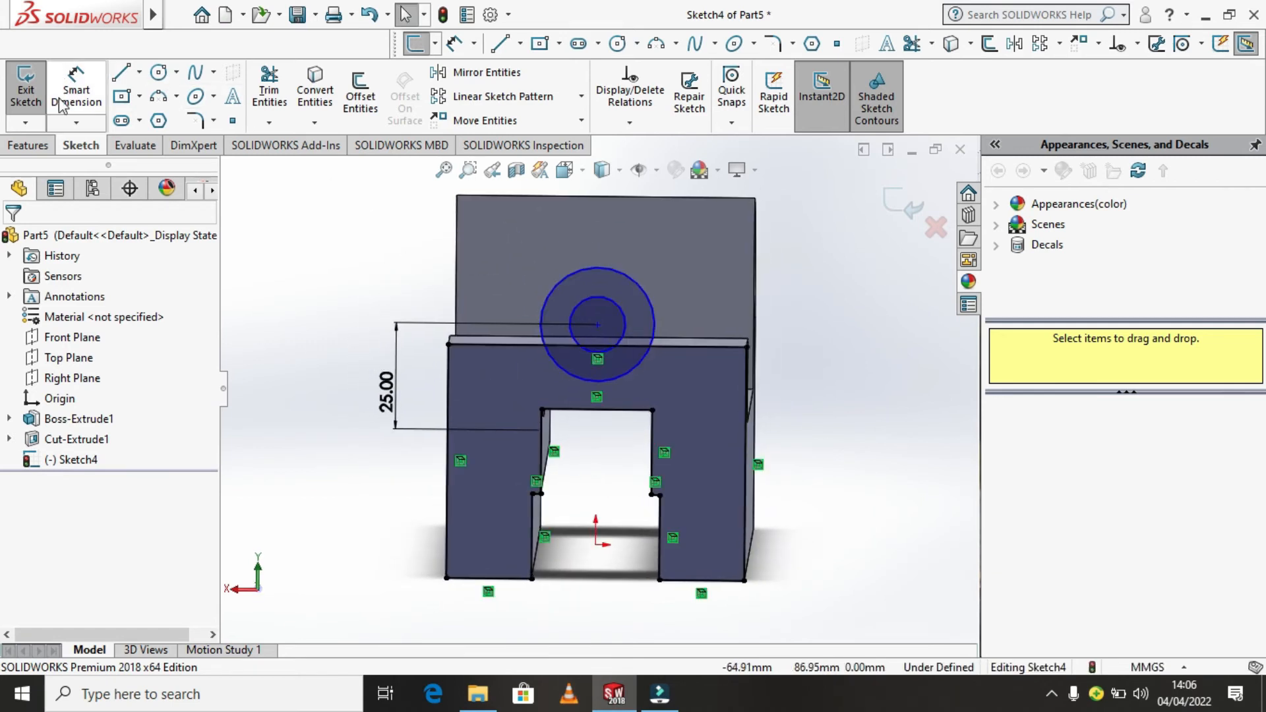
{"action": "left_click", "coordinate": [77, 124]}
{"action": "left_click", "coordinate": [118, 144]}
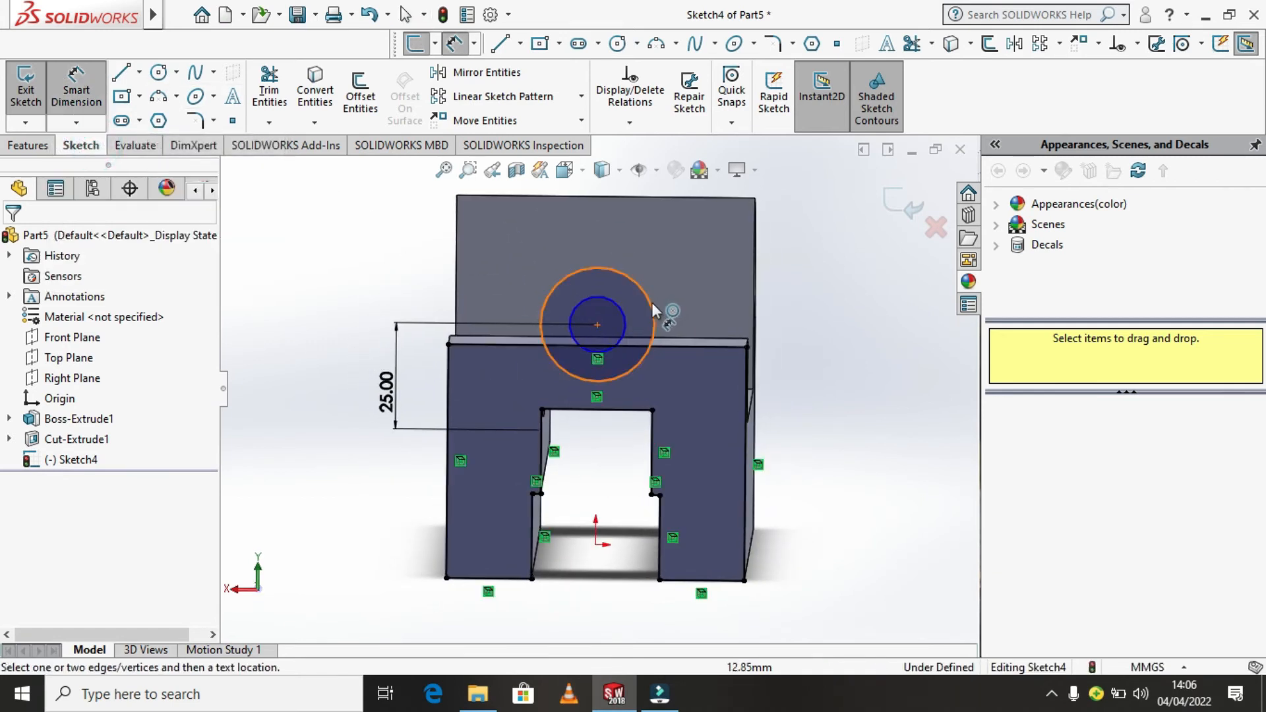
{"action": "left_click", "coordinate": [691, 310]}
{"action": "left_click", "coordinate": [847, 320]}
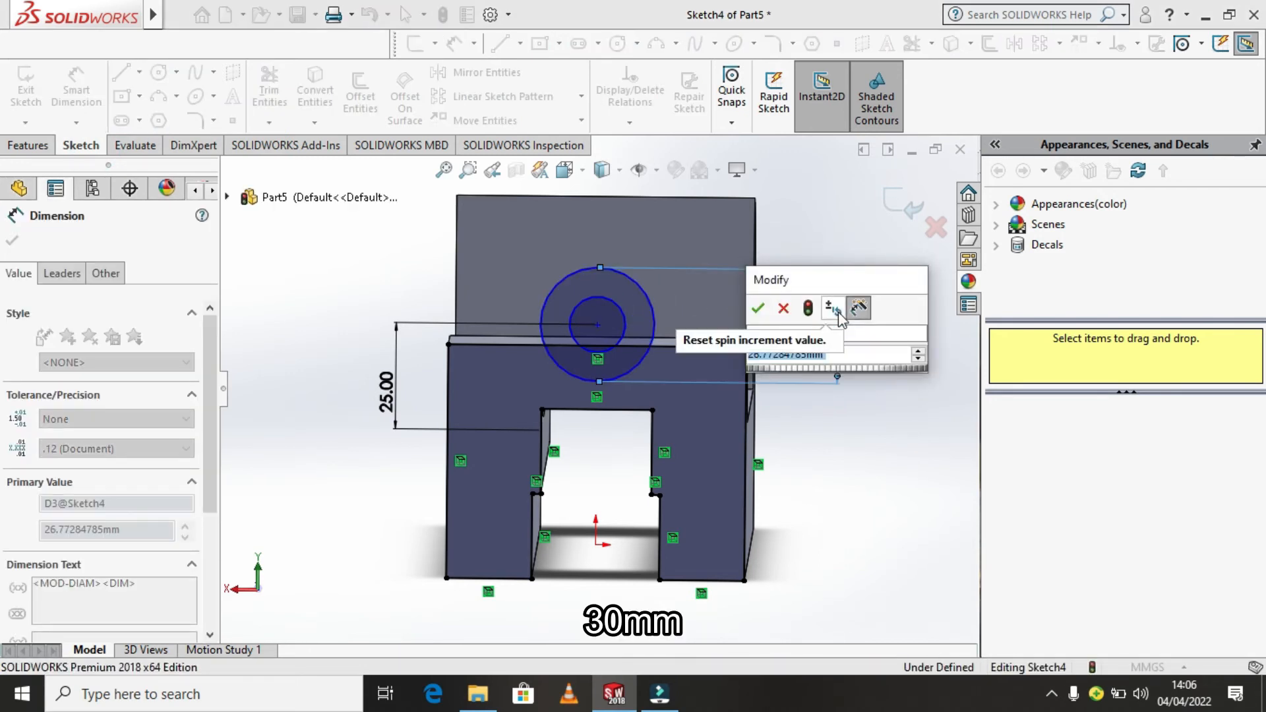
{"action": "type", "text": "30"}
{"action": "key", "text": "Escape"}
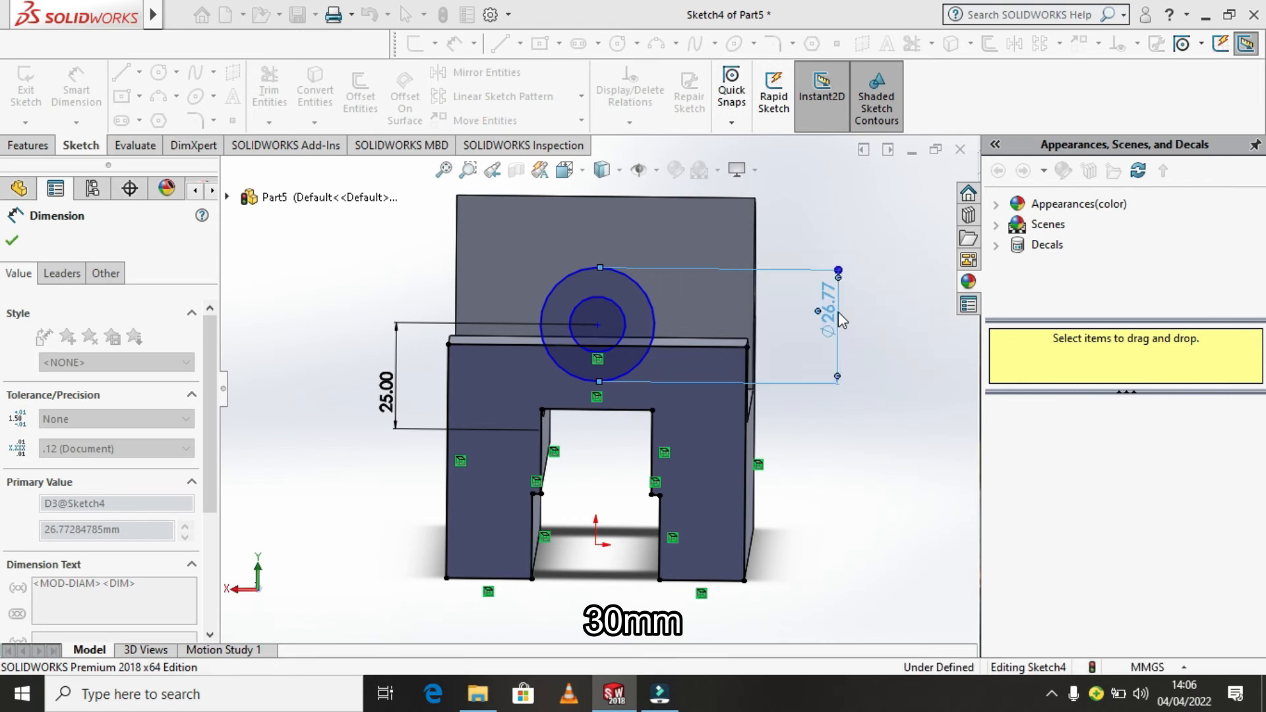
{"action": "key", "text": "Return"}
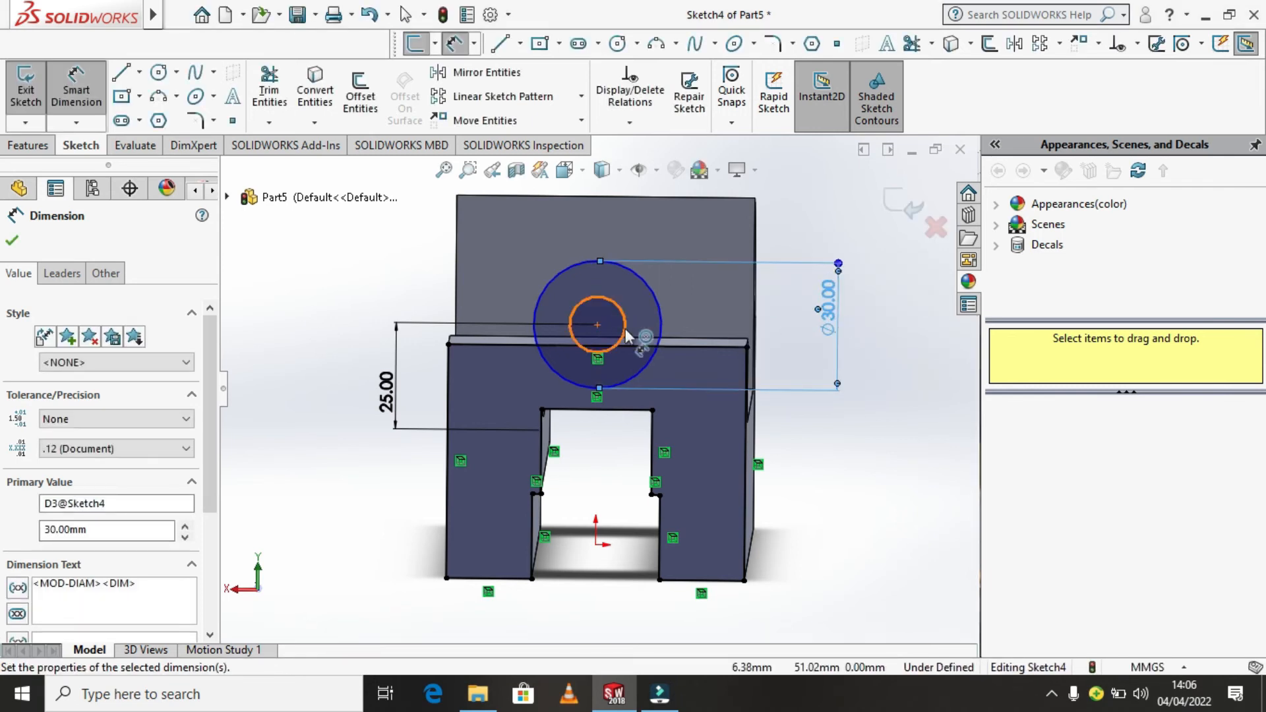
Step: Dimension the inner circle's diameter and set it to 15 mm
{"action": "left_click", "coordinate": [625, 327]}
{"action": "left_click", "coordinate": [712, 323]}
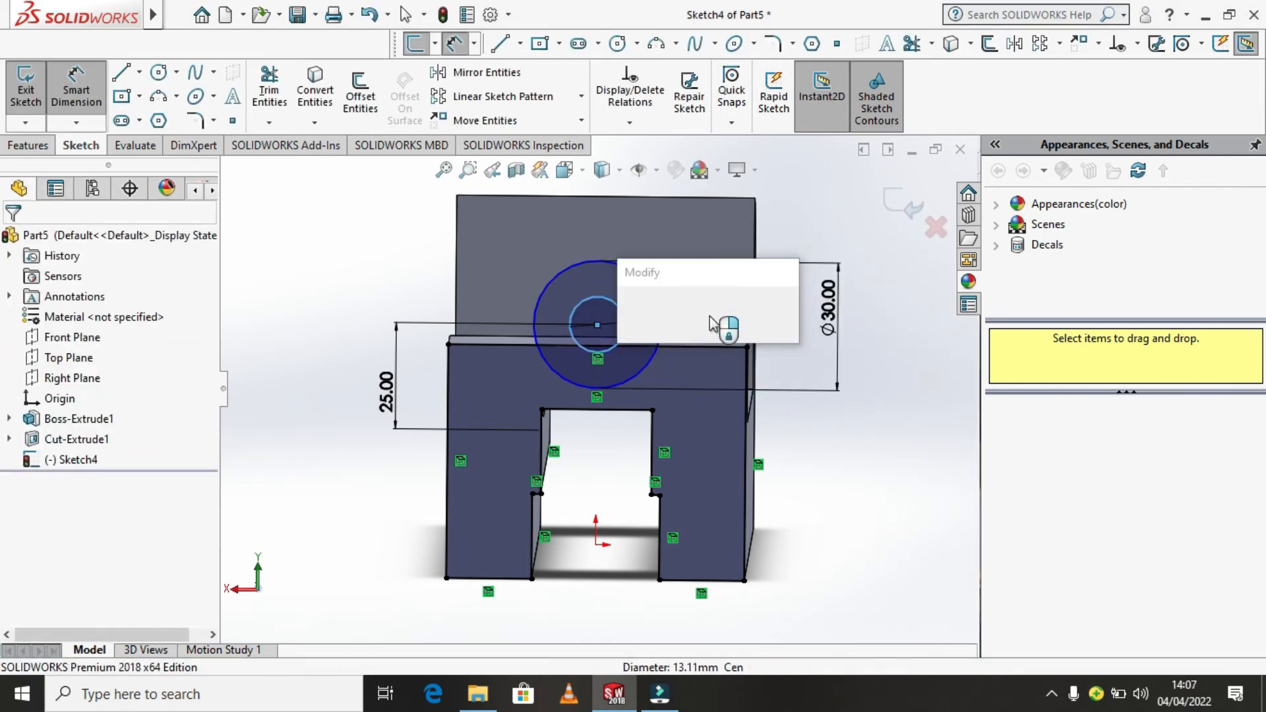
{"action": "type", "text": "1"}
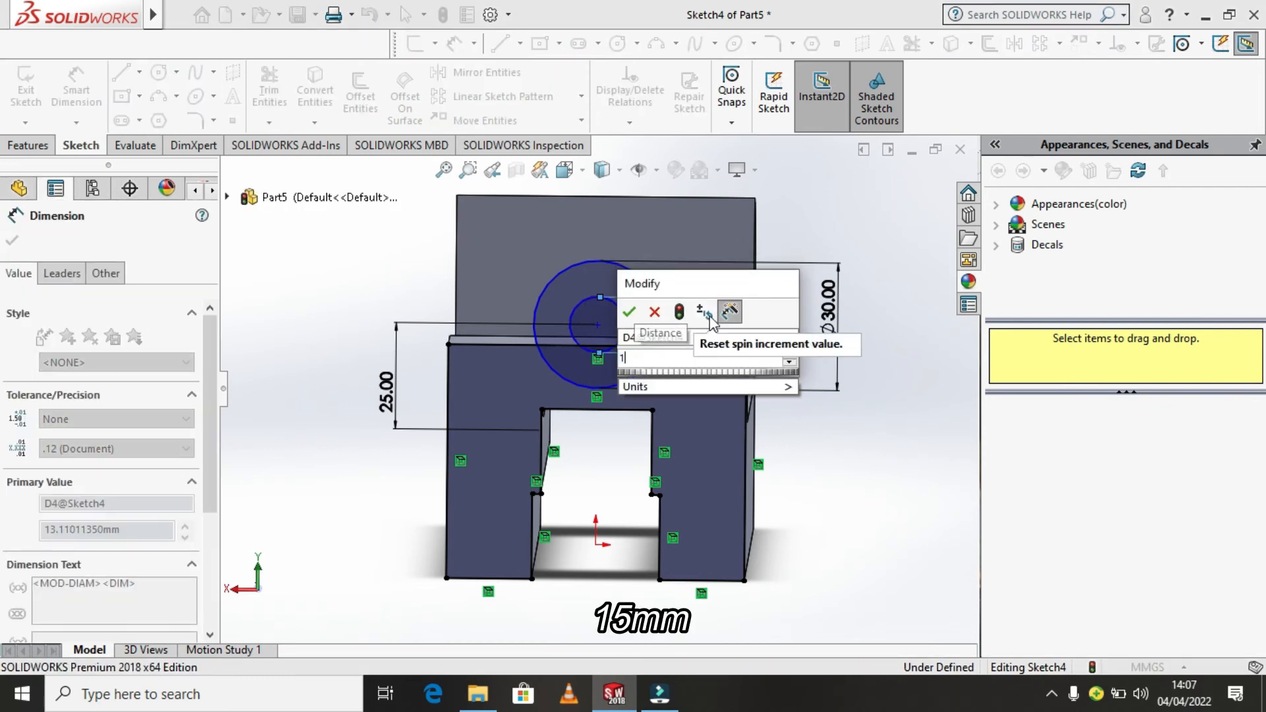
{"action": "type", "text": "5"}
{"action": "key", "text": "Return"}
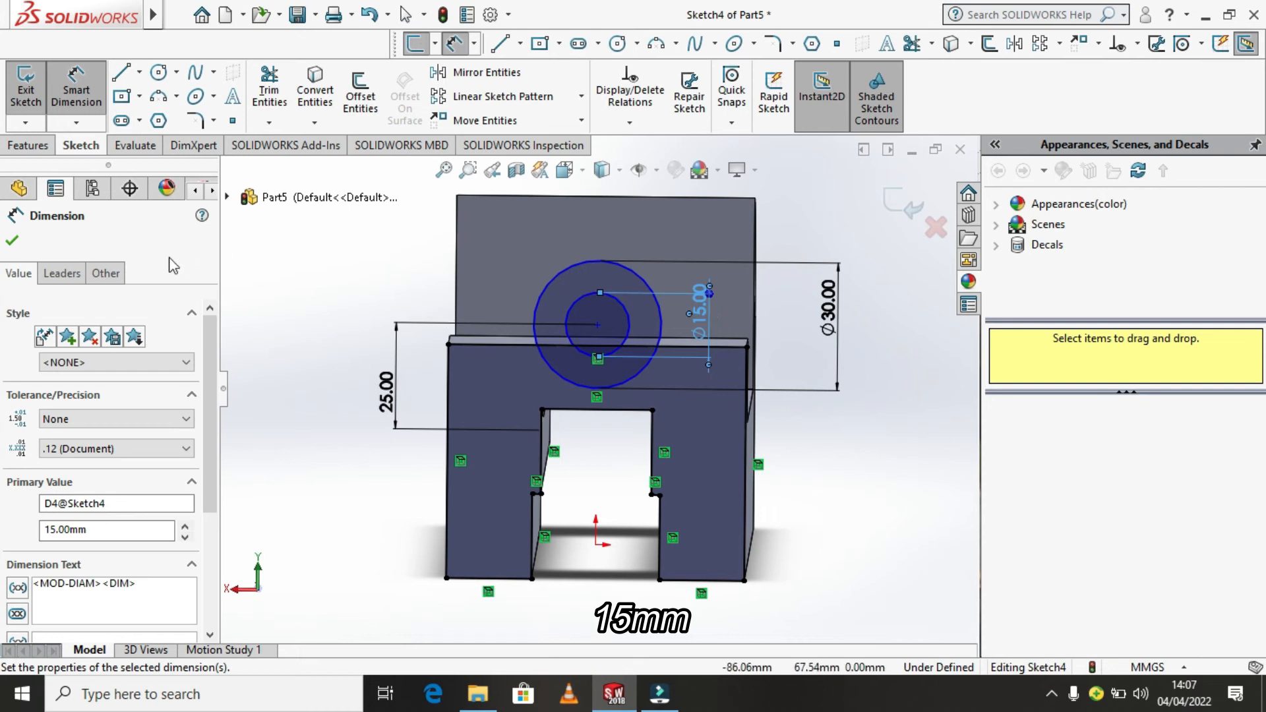
{"action": "left_click", "coordinate": [12, 240]}
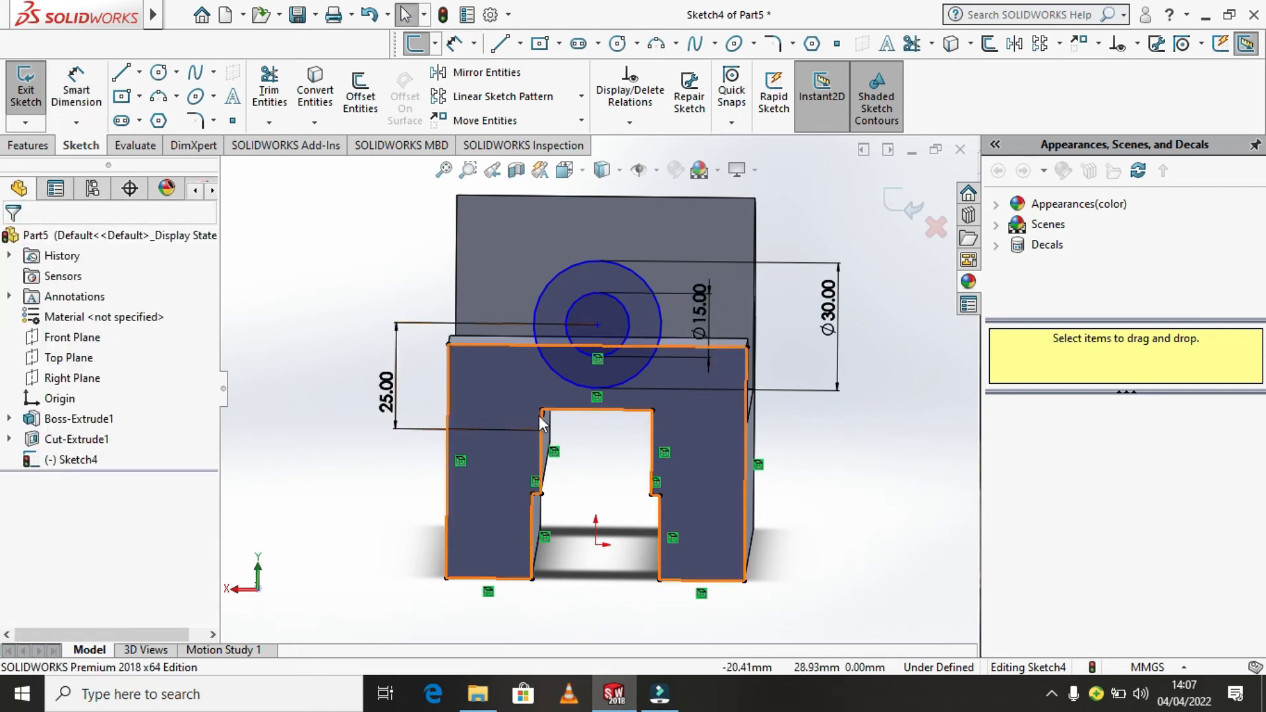
Step: Trim away the outer circle's arc below the body's upper edge and the part of that edge crossing the inner circle
{"action": "key", "text": "f"}
{"action": "middle_click_drag", "start_coordinate": [828, 402], "coordinate": [833, 403]}
{"action": "scroll", "coordinate": [762, 405], "scroll_direction": "down", "scroll_amount": 2}
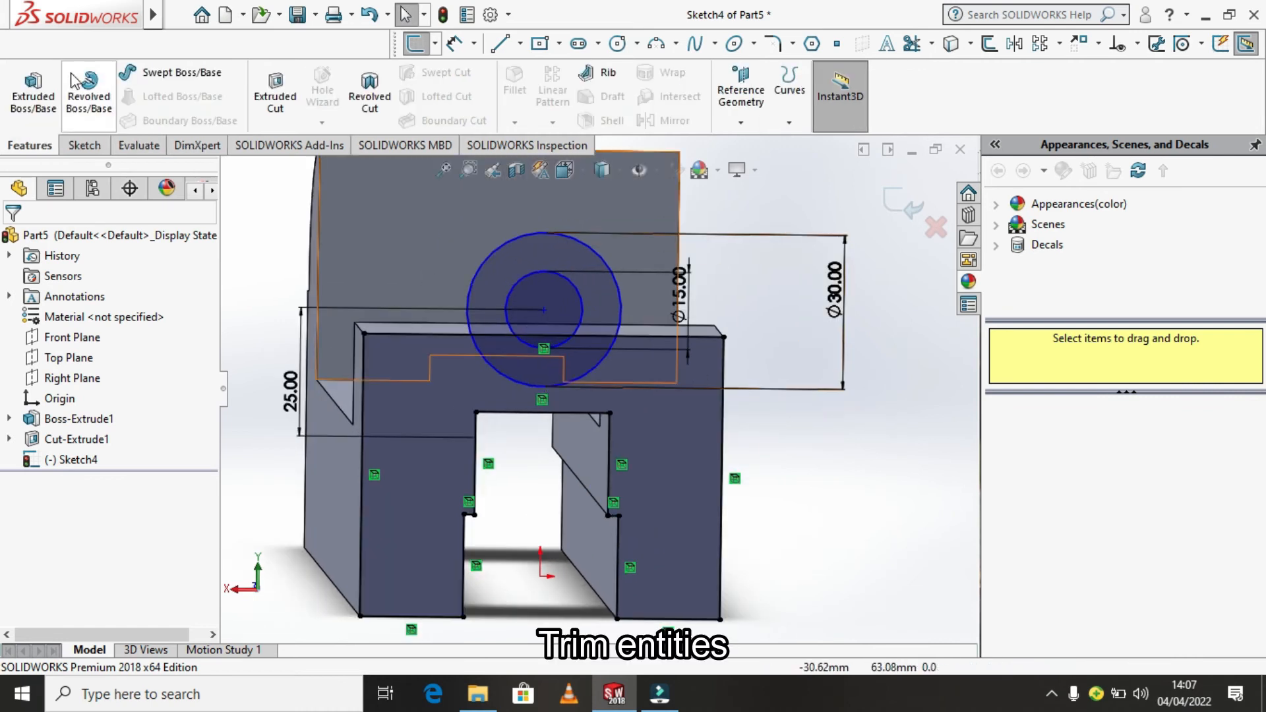
{"action": "left_click", "coordinate": [89, 148]}
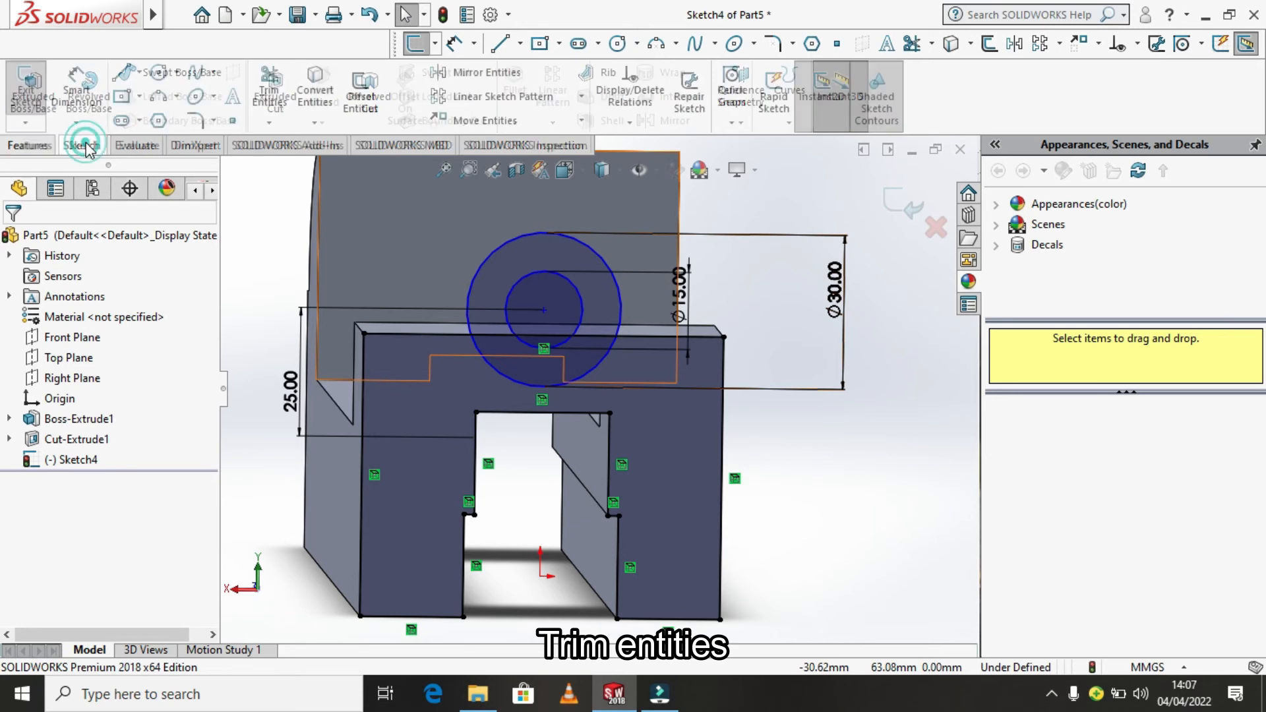
{"action": "left_click", "coordinate": [270, 124]}
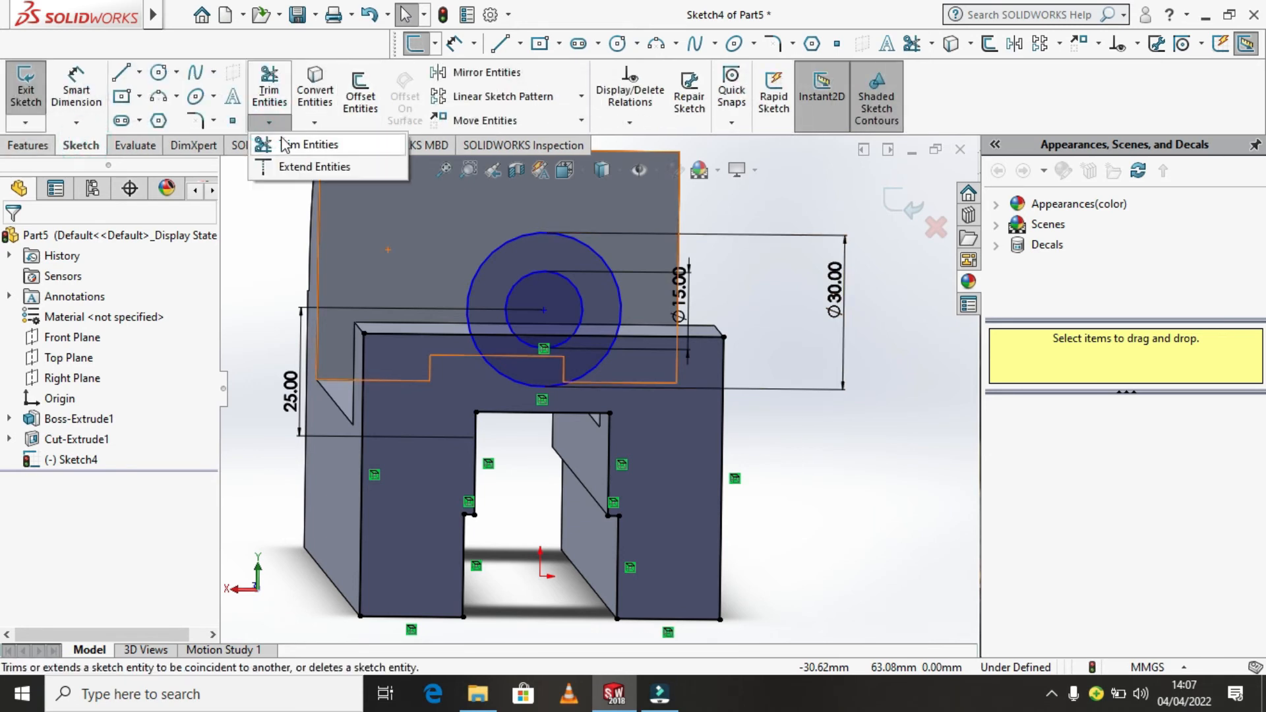
{"action": "left_click", "coordinate": [382, 141]}
{"action": "left_click", "coordinate": [566, 386]}
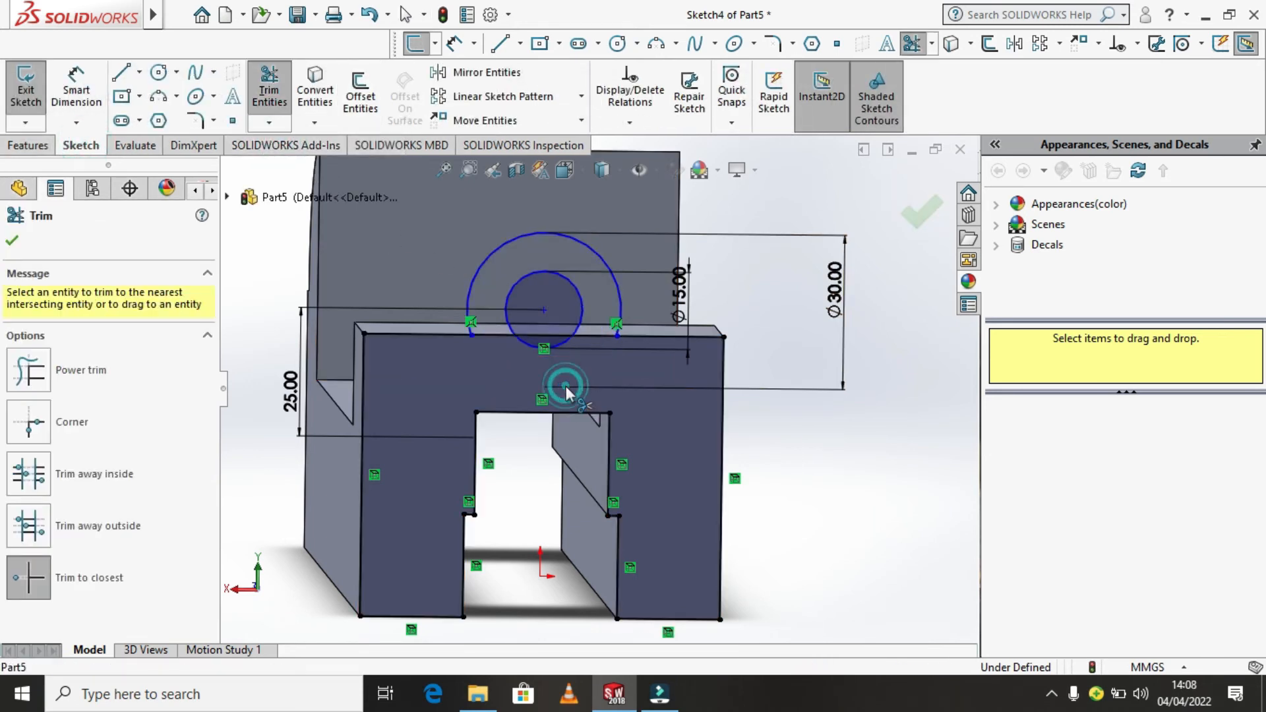
{"action": "left_click", "coordinate": [550, 334]}
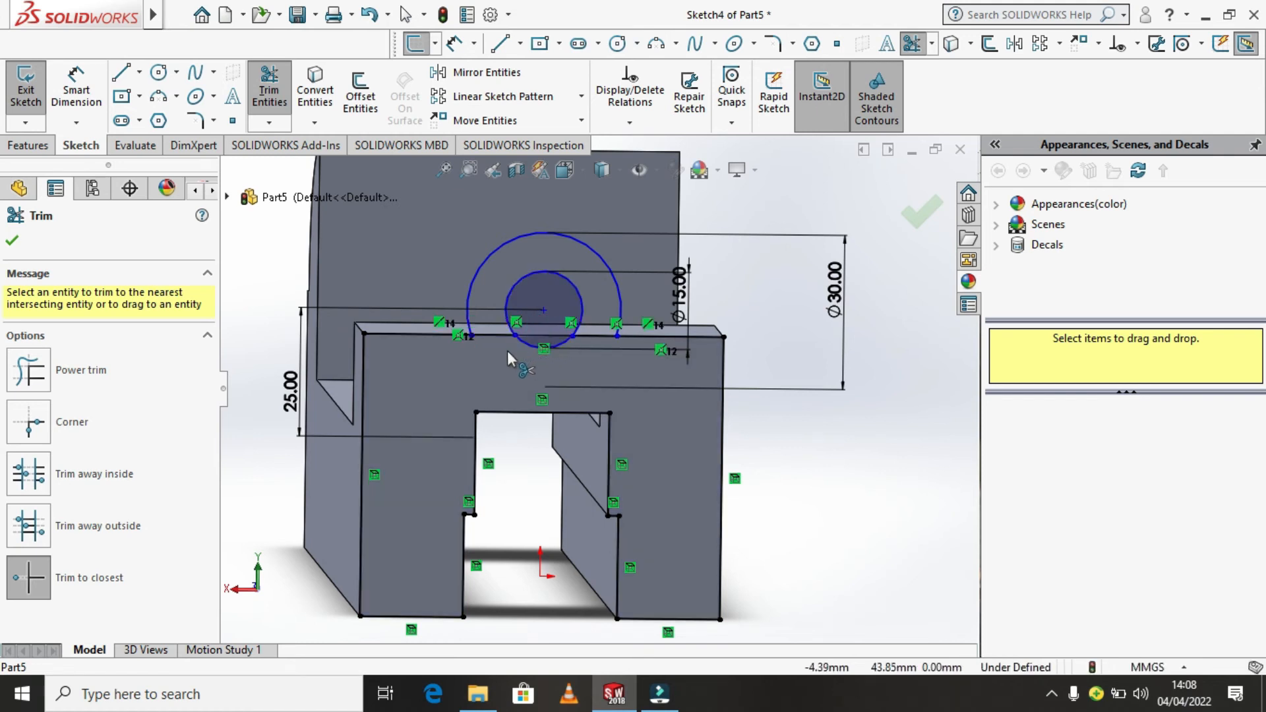
{"action": "middle_click_drag", "start_coordinate": [472, 349], "coordinate": [511, 364]}
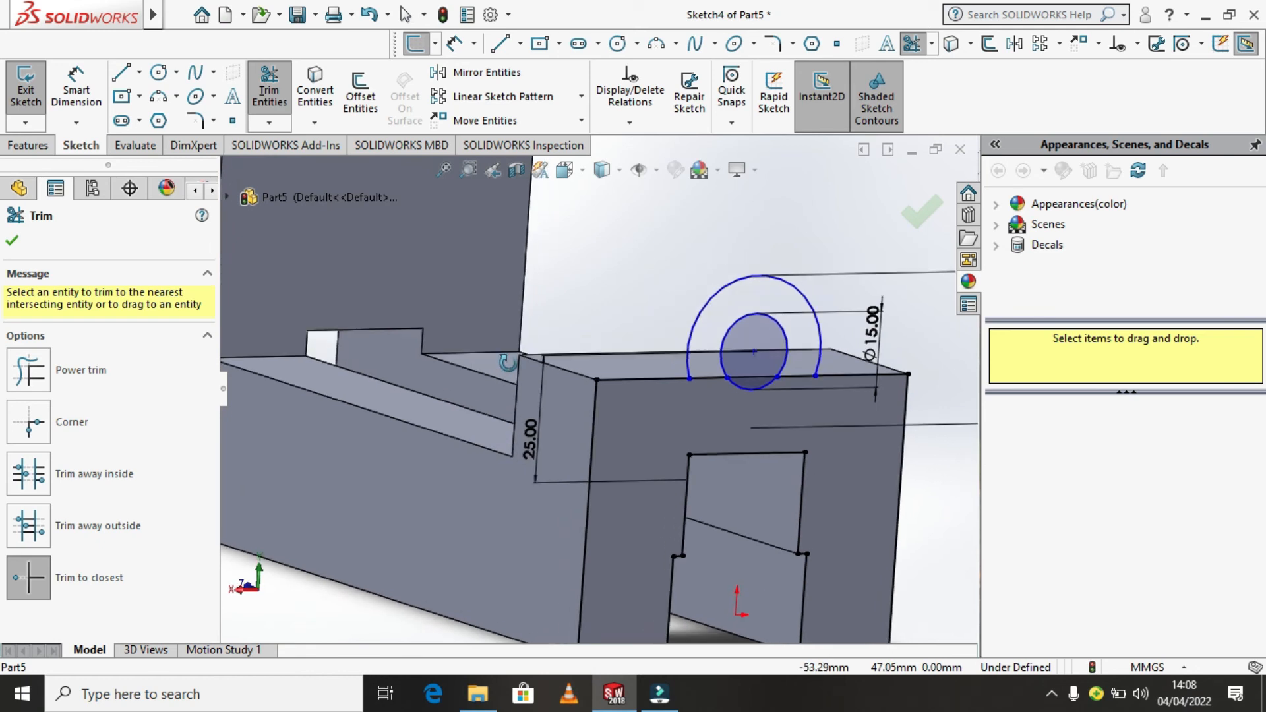
{"action": "left_click", "coordinate": [13, 241]}
Step: Extrude the ring region above the body's upper edge as a blind boss, 30 mm deep in the reversed direction over the body
{"action": "left_click", "coordinate": [28, 145]}
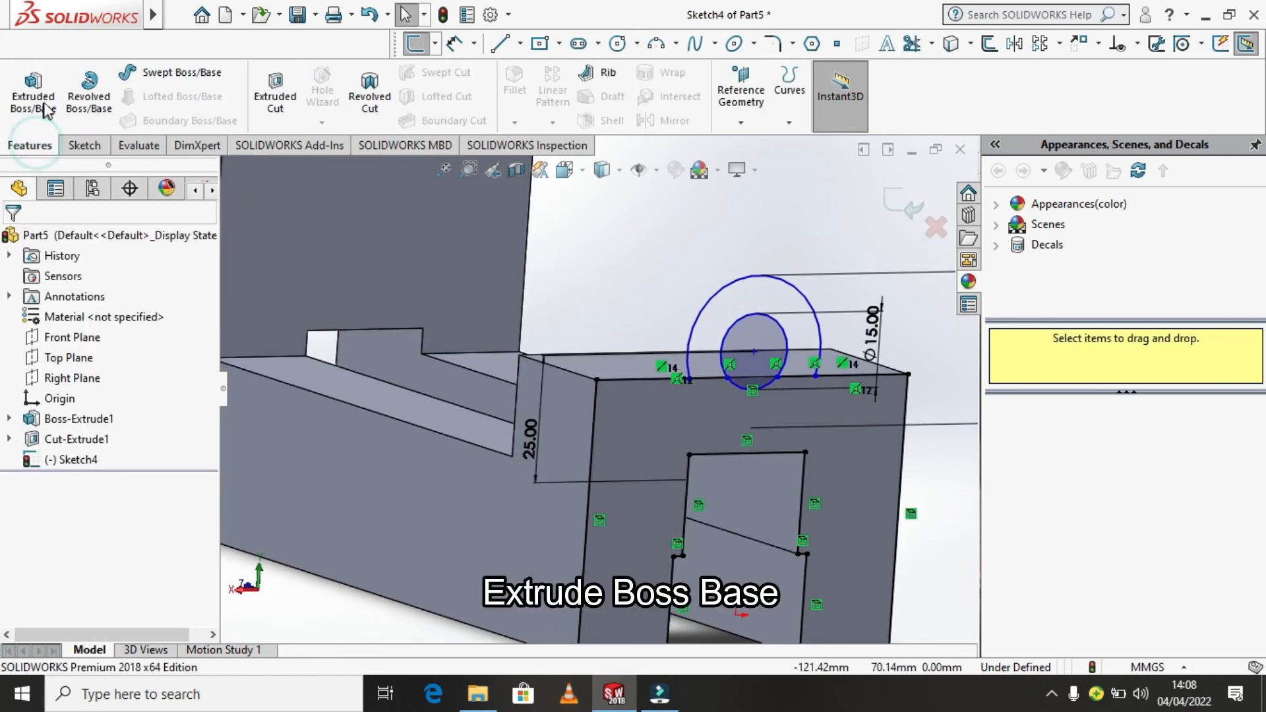
{"action": "left_click", "coordinate": [44, 101]}
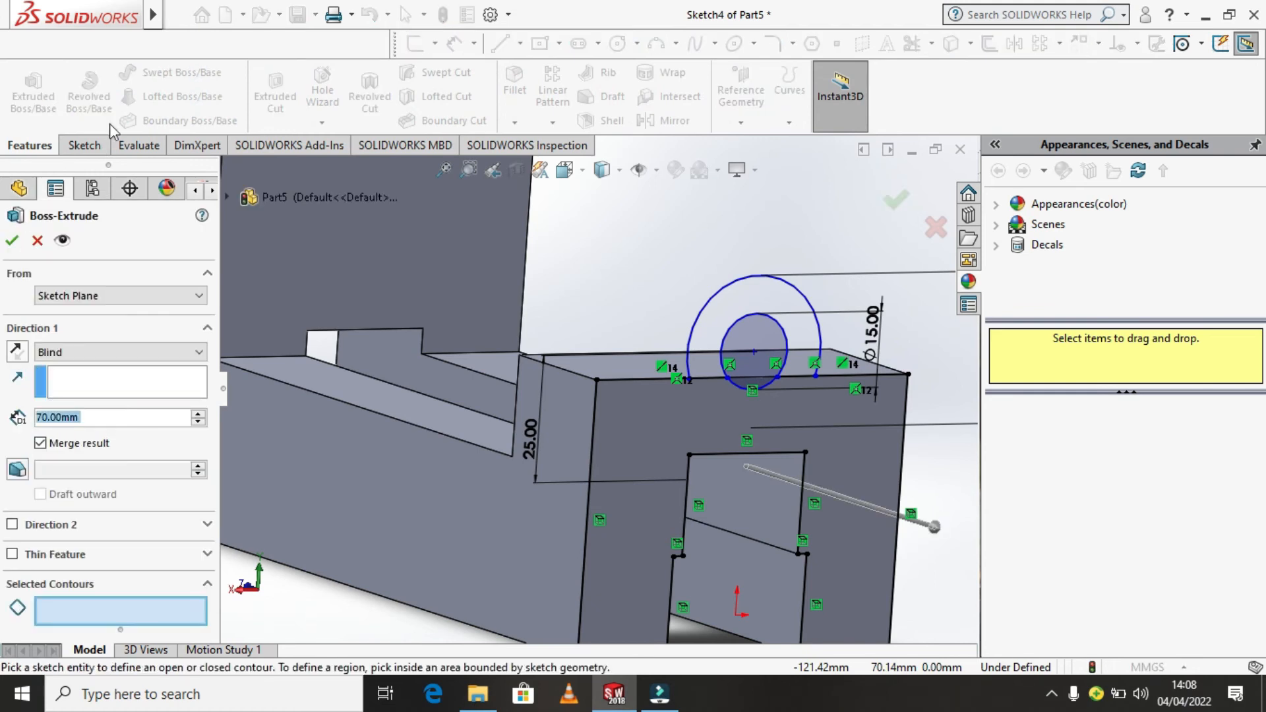
{"action": "left_click", "coordinate": [721, 332]}
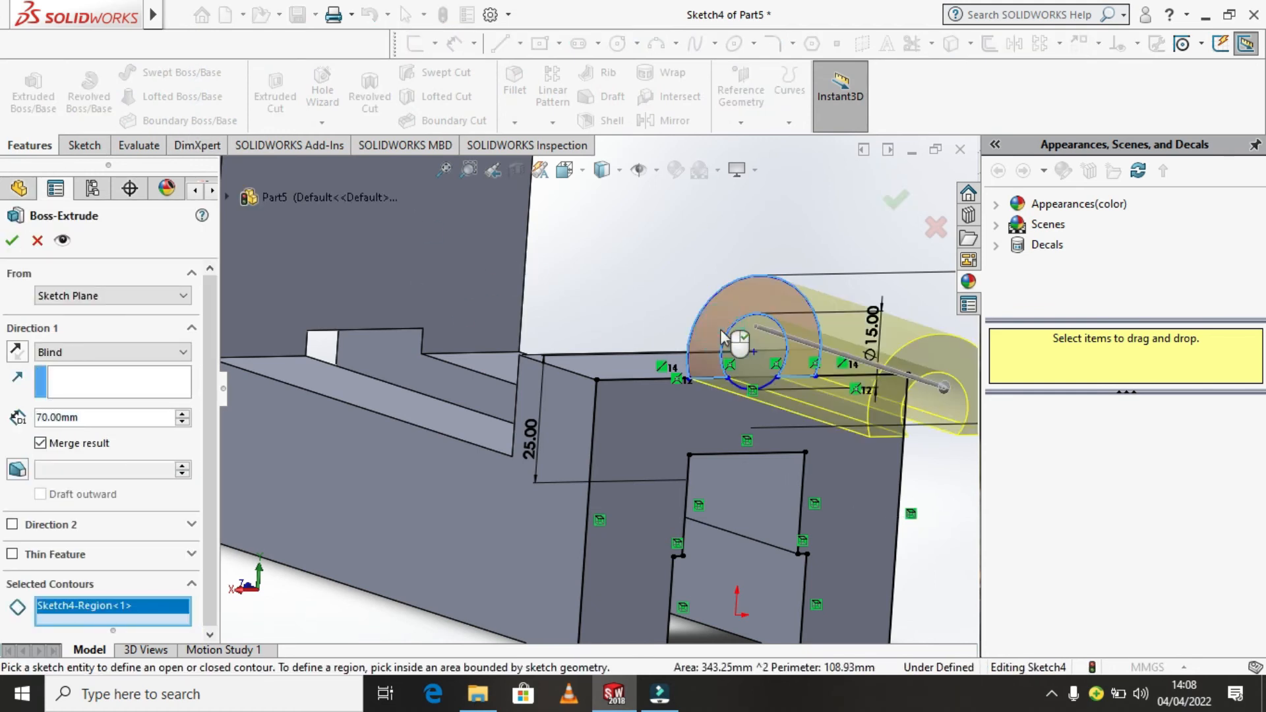
{"action": "left_click", "coordinate": [17, 353]}
{"action": "left_click_drag", "start_coordinate": [96, 417], "coordinate": [45, 415]}
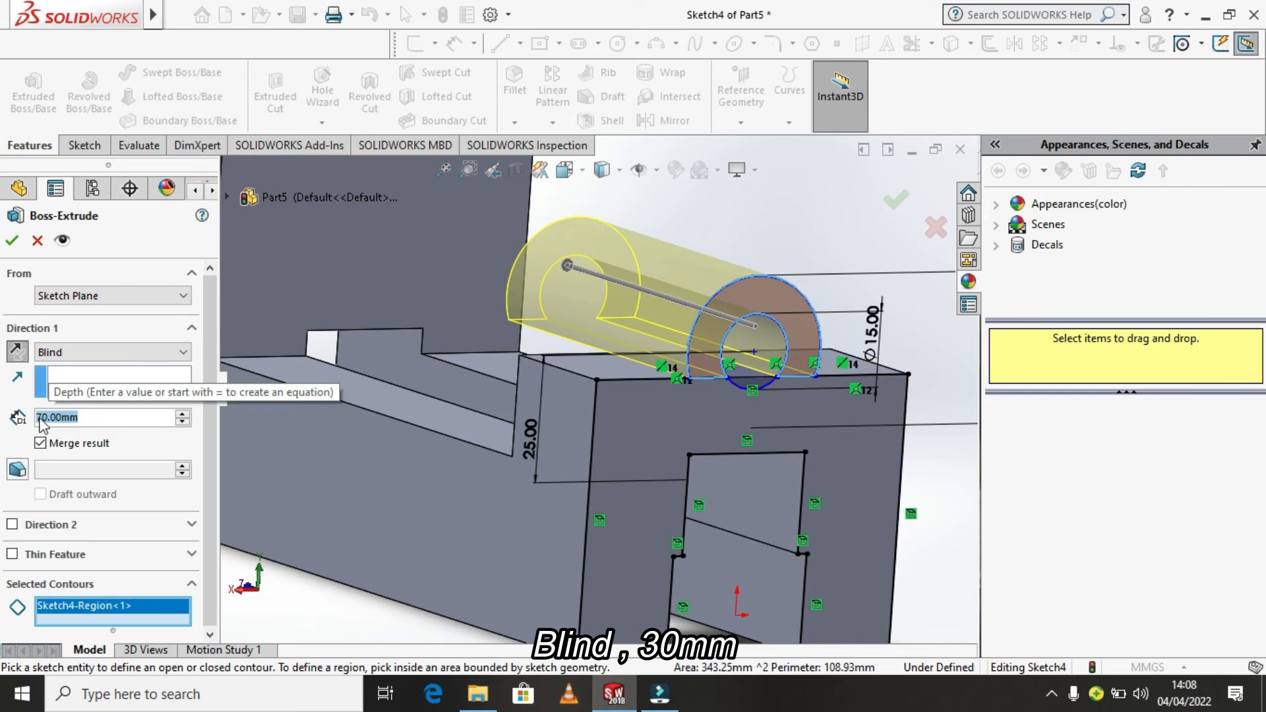
{"action": "type", "text": "30"}
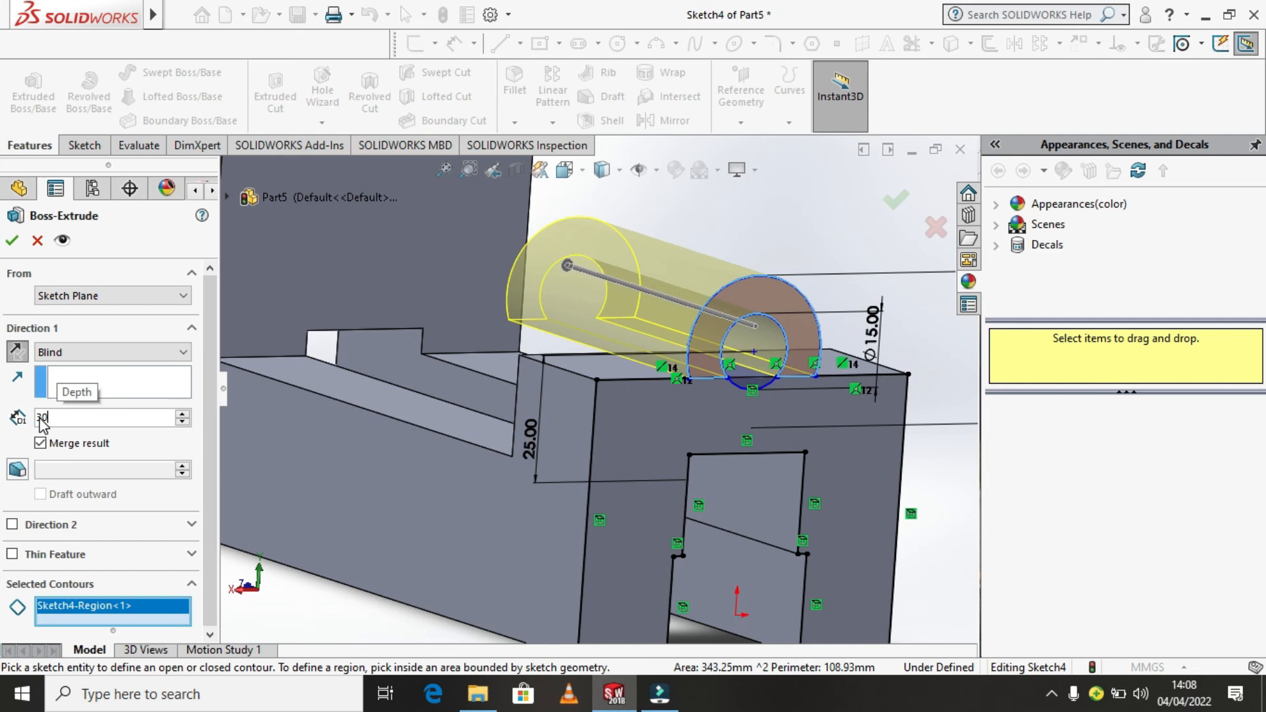
{"action": "key", "text": "Return"}
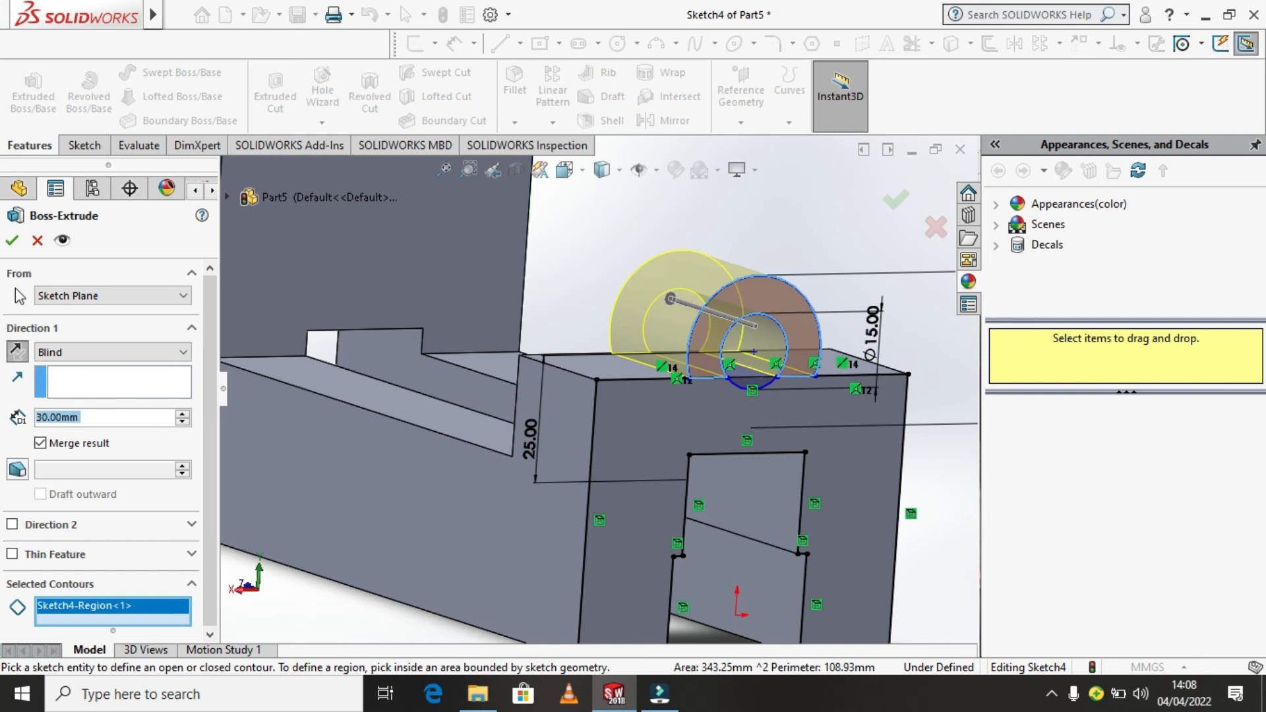
{"action": "left_click", "coordinate": [19, 243]}
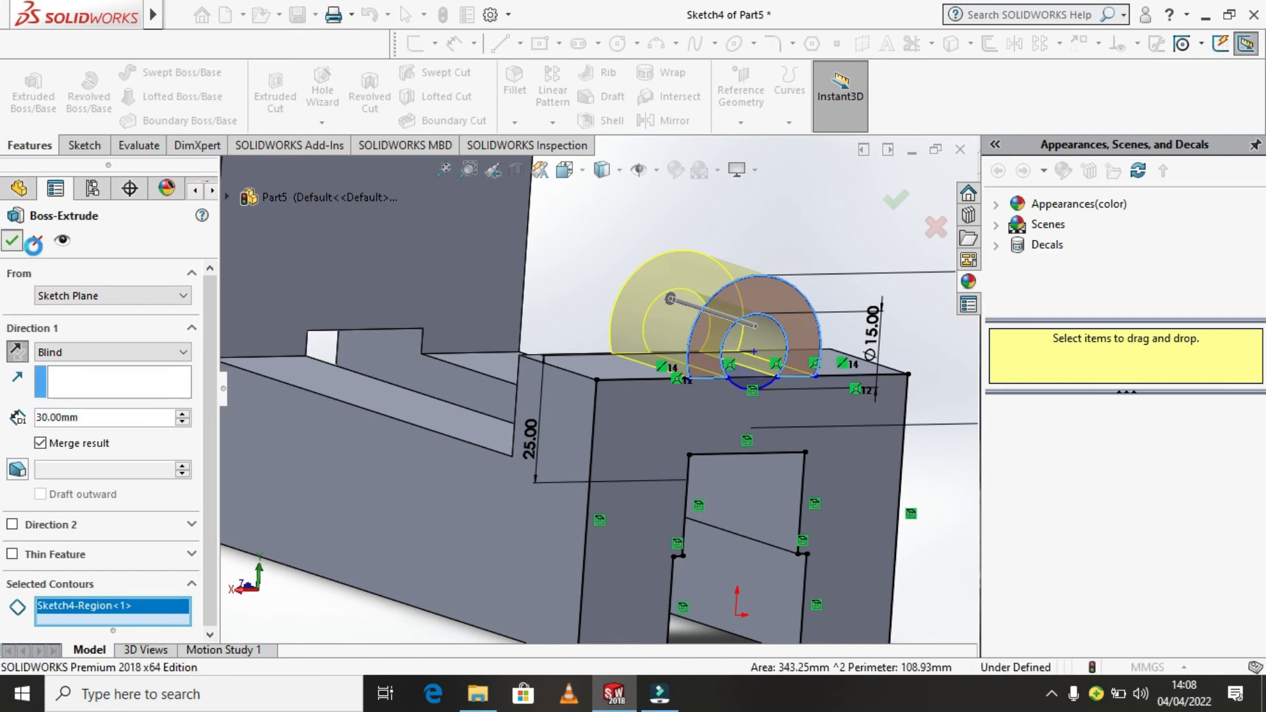
Step: Start a sketch on the end face below the new boss and convert the face's outline into sketch entities
{"action": "scroll", "coordinate": [844, 356], "scroll_direction": "up", "scroll_amount": 3}
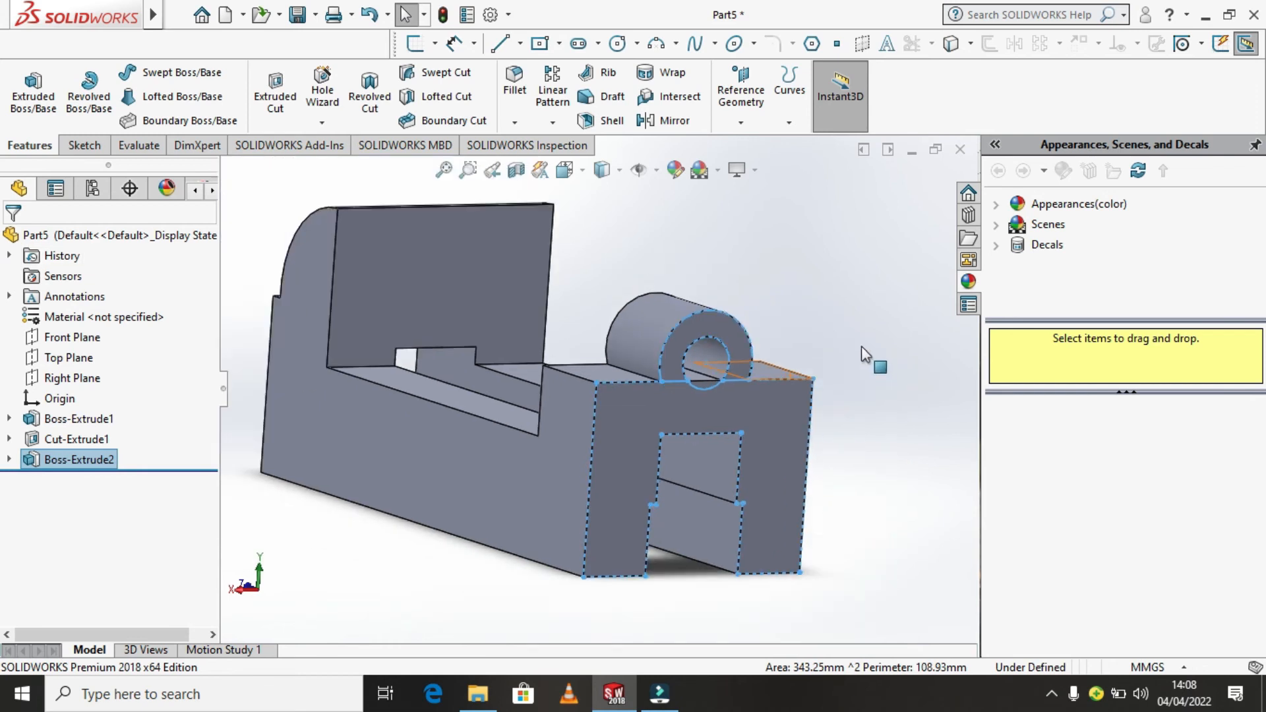
{"action": "scroll", "coordinate": [725, 386], "scroll_direction": "down", "scroll_amount": 6}
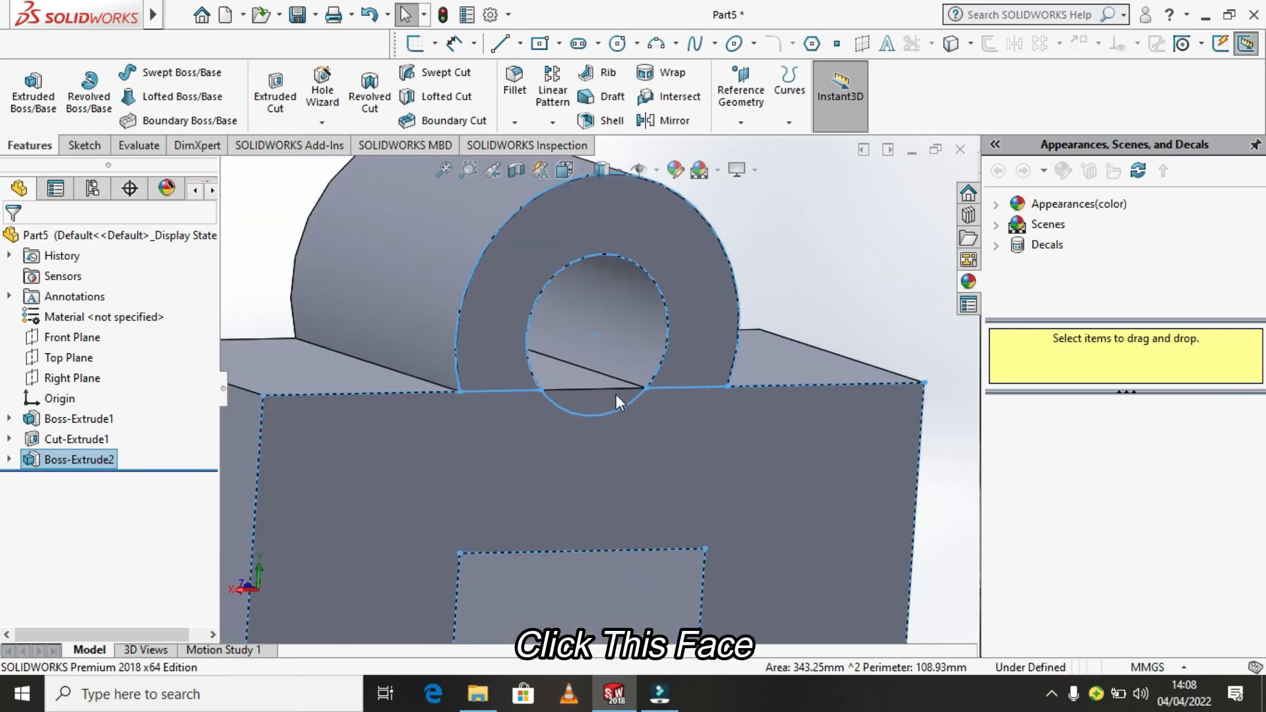
{"action": "left_click", "coordinate": [587, 409]}
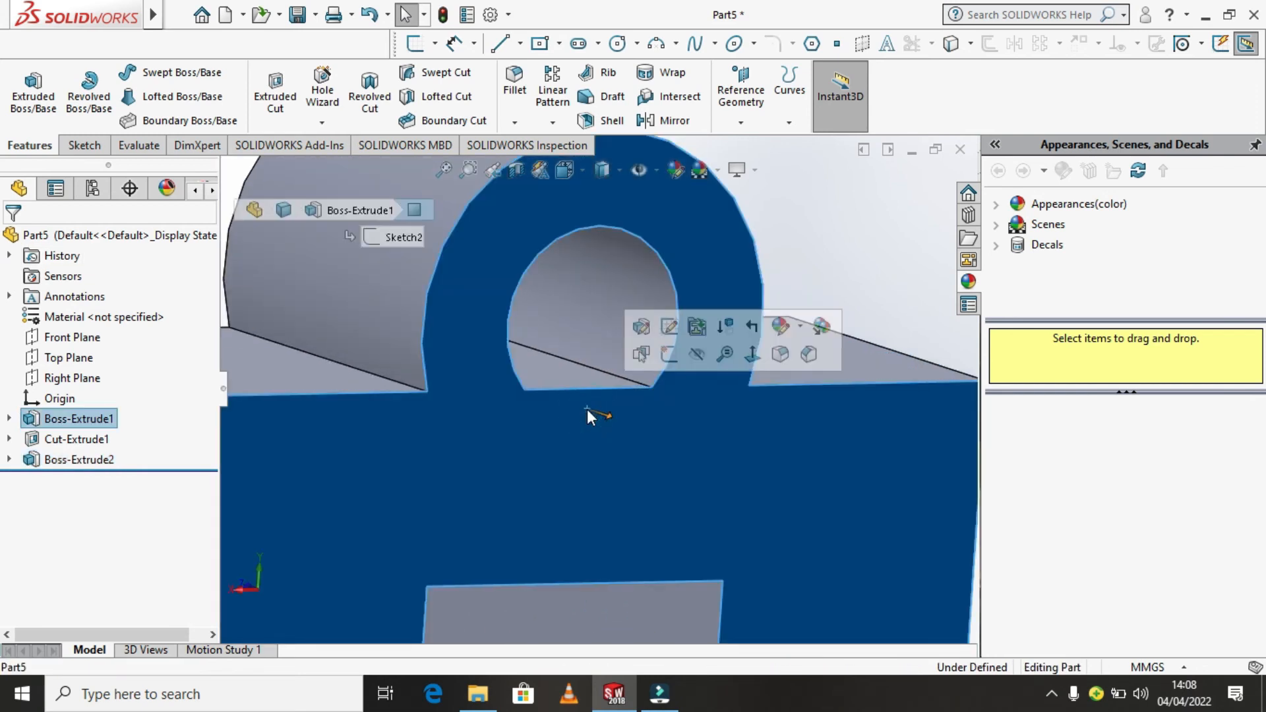
{"action": "left_click", "coordinate": [669, 354]}
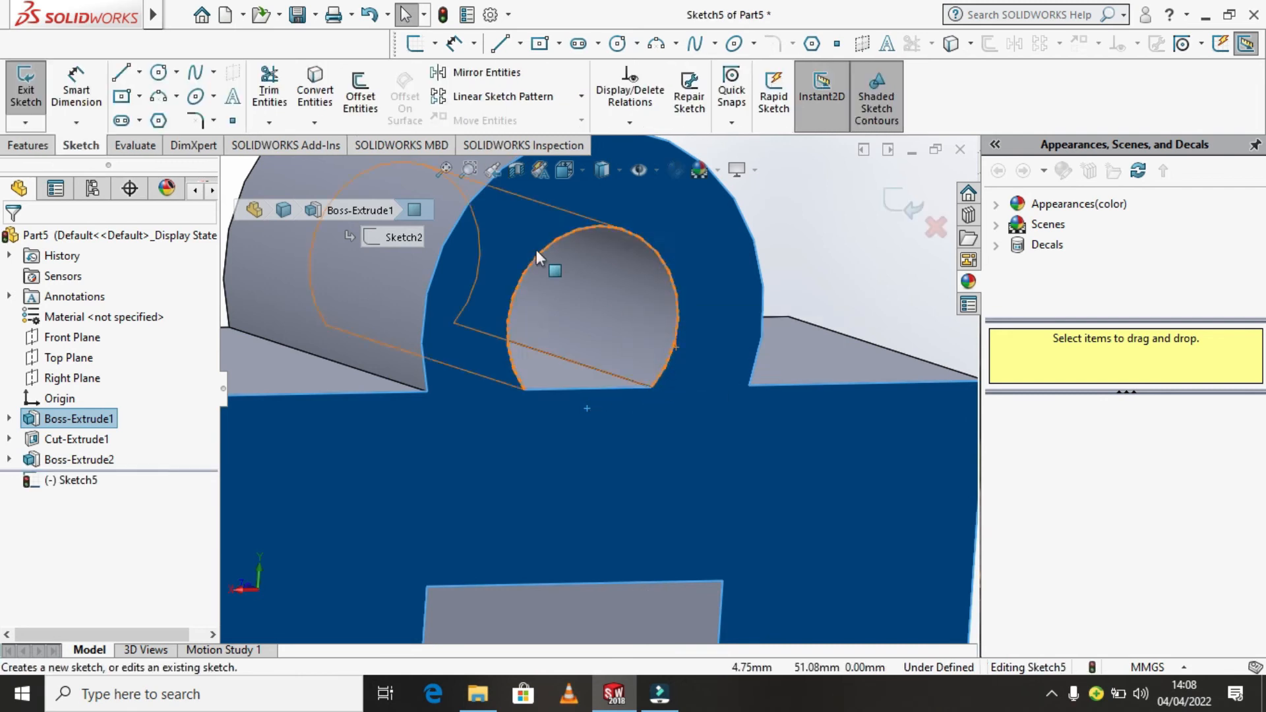
{"action": "left_click", "coordinate": [310, 86]}
Step: Sketch a full circle with a 7.5 mm radius, concentric with the boss and coincident with its partial hole edge
{"action": "scroll", "coordinate": [785, 310], "scroll_direction": "up", "scroll_amount": 3}
{"action": "mouse_move", "coordinate": [821, 310]}
{"action": "middle_mouse_down"}
{"action": "mouse_move", "coordinate": [785, 303]}
{"action": "mouse_move", "coordinate": [784, 315]}
{"action": "middle_mouse_up"}
{"action": "key", "text": "space"}
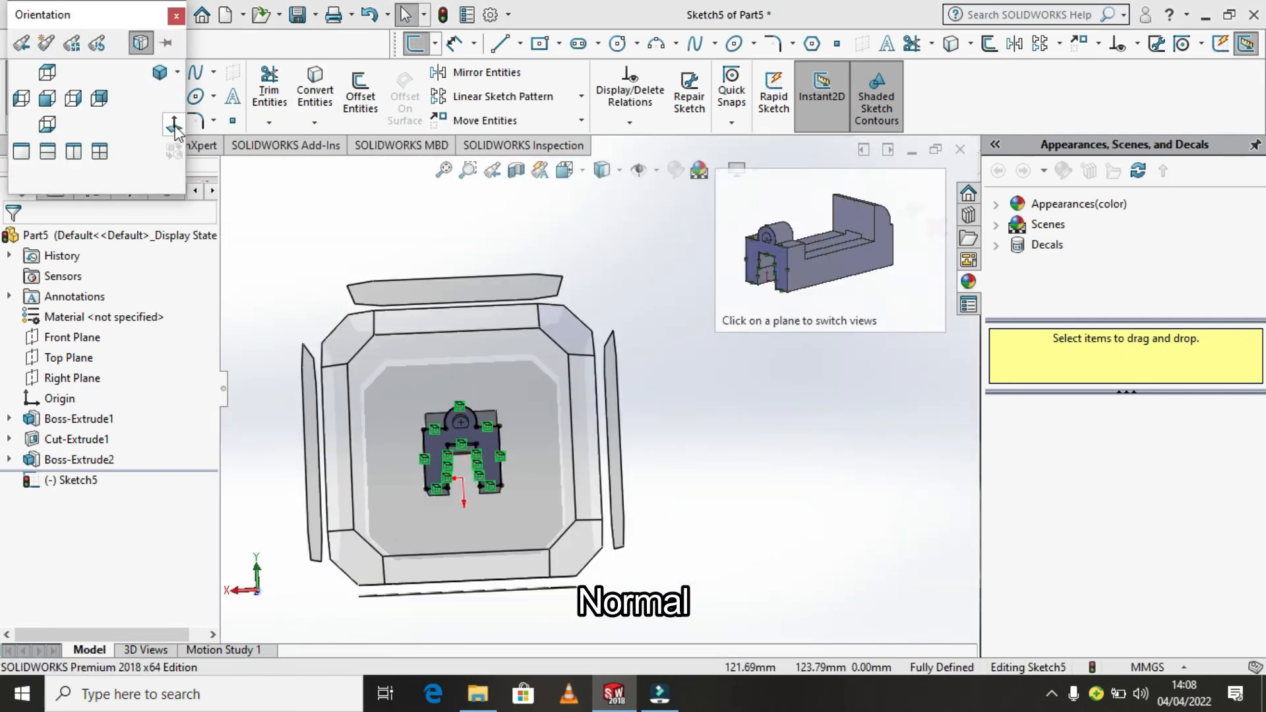
{"action": "left_click", "coordinate": [170, 125]}
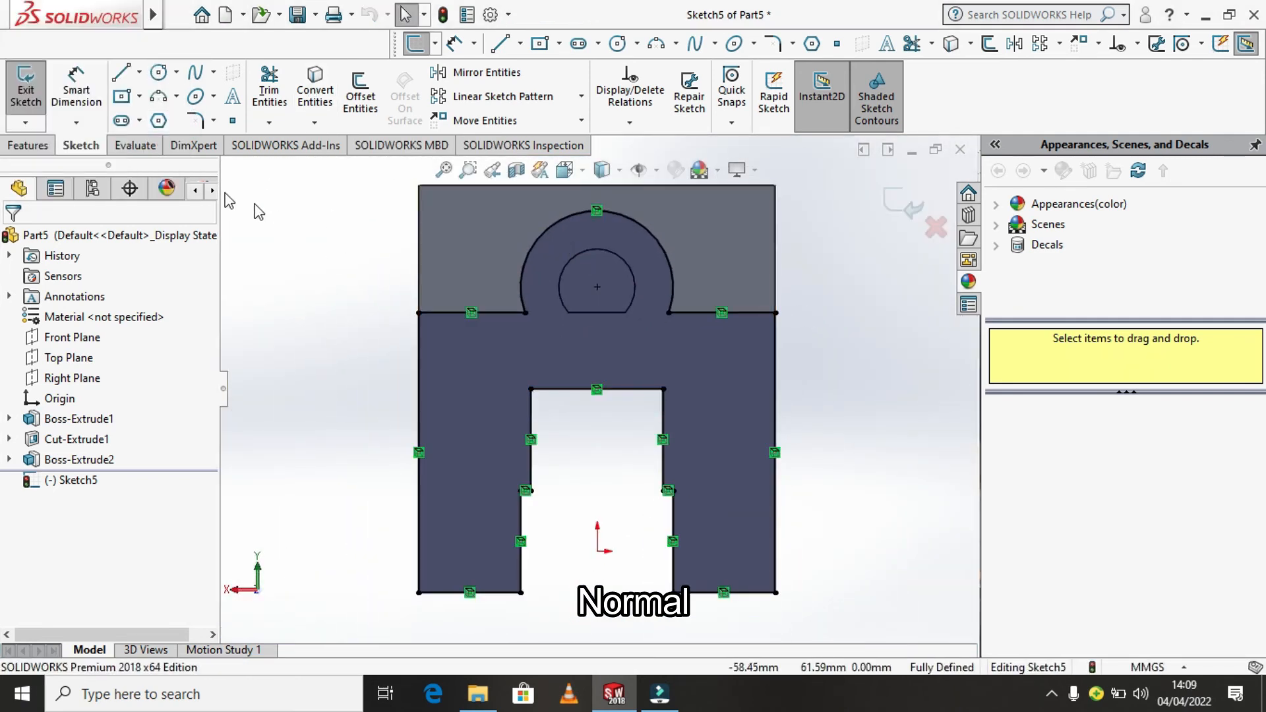
{"action": "left_click", "coordinate": [176, 72]}
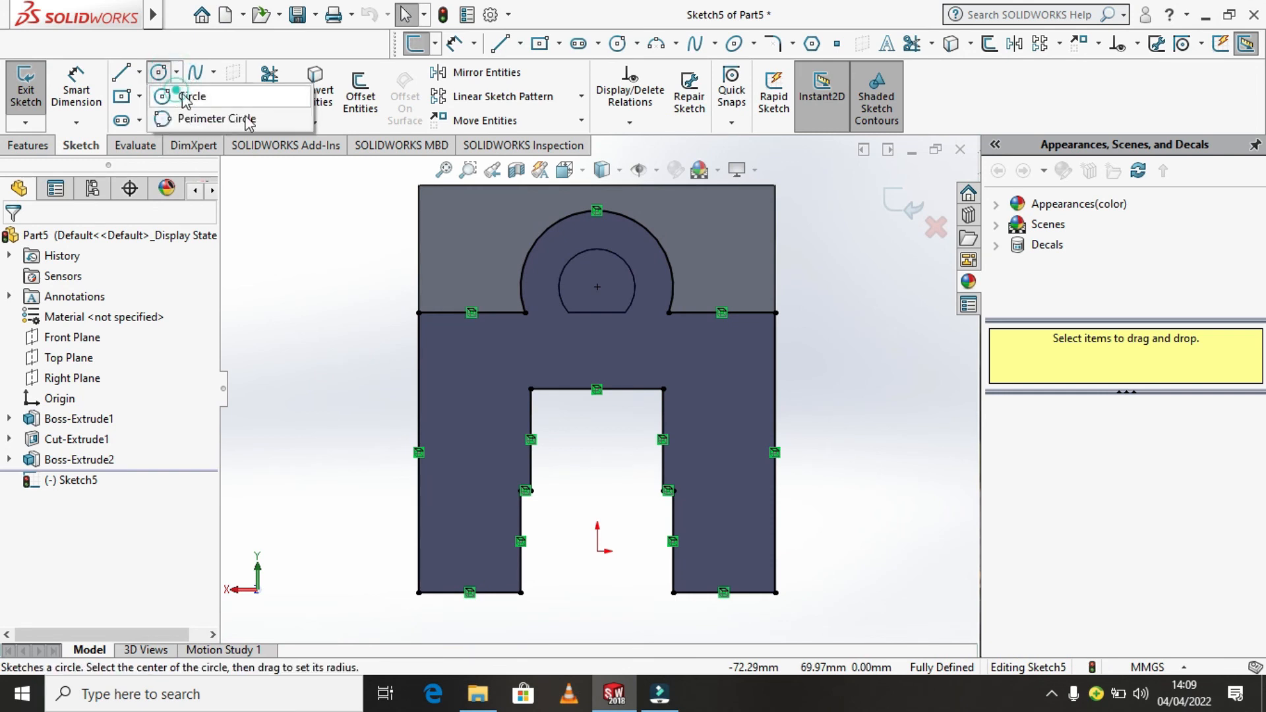
{"action": "left_click", "coordinate": [186, 96]}
{"action": "left_click", "coordinate": [597, 286]}
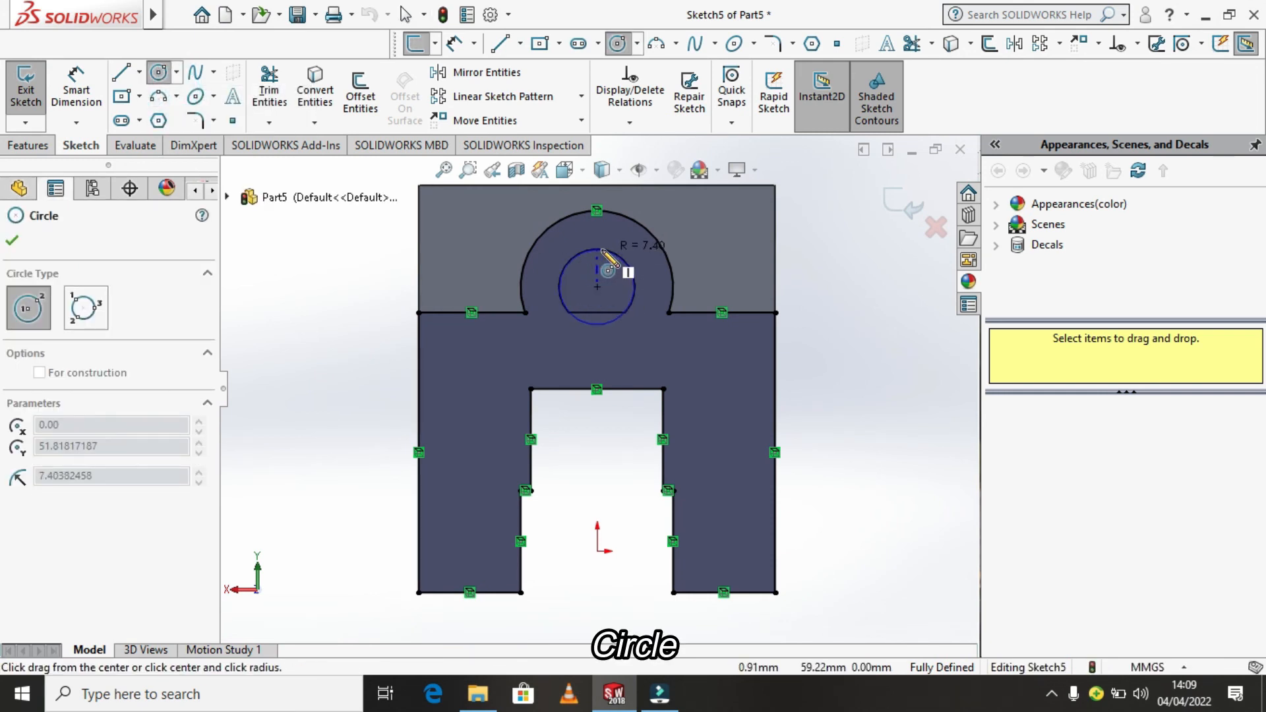
{"action": "left_click", "coordinate": [600, 249]}
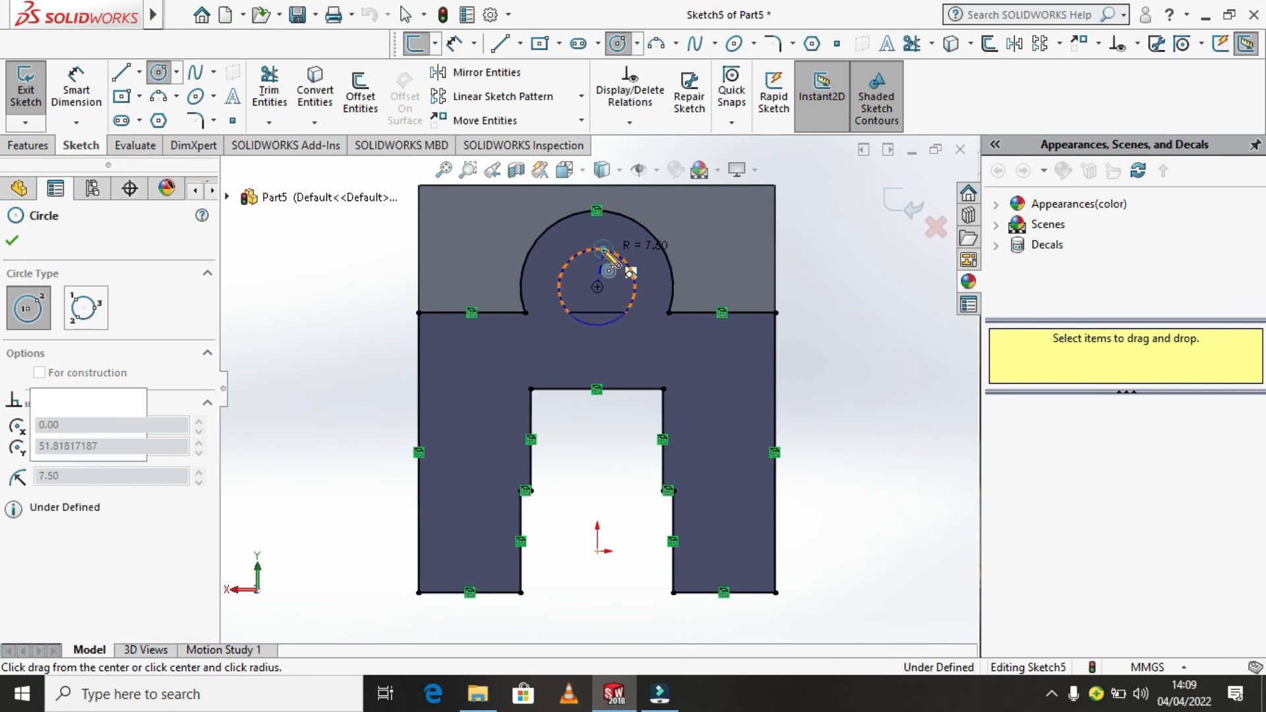
{"action": "right_click", "coordinate": [600, 249]}
{"action": "left_click", "coordinate": [659, 264]}
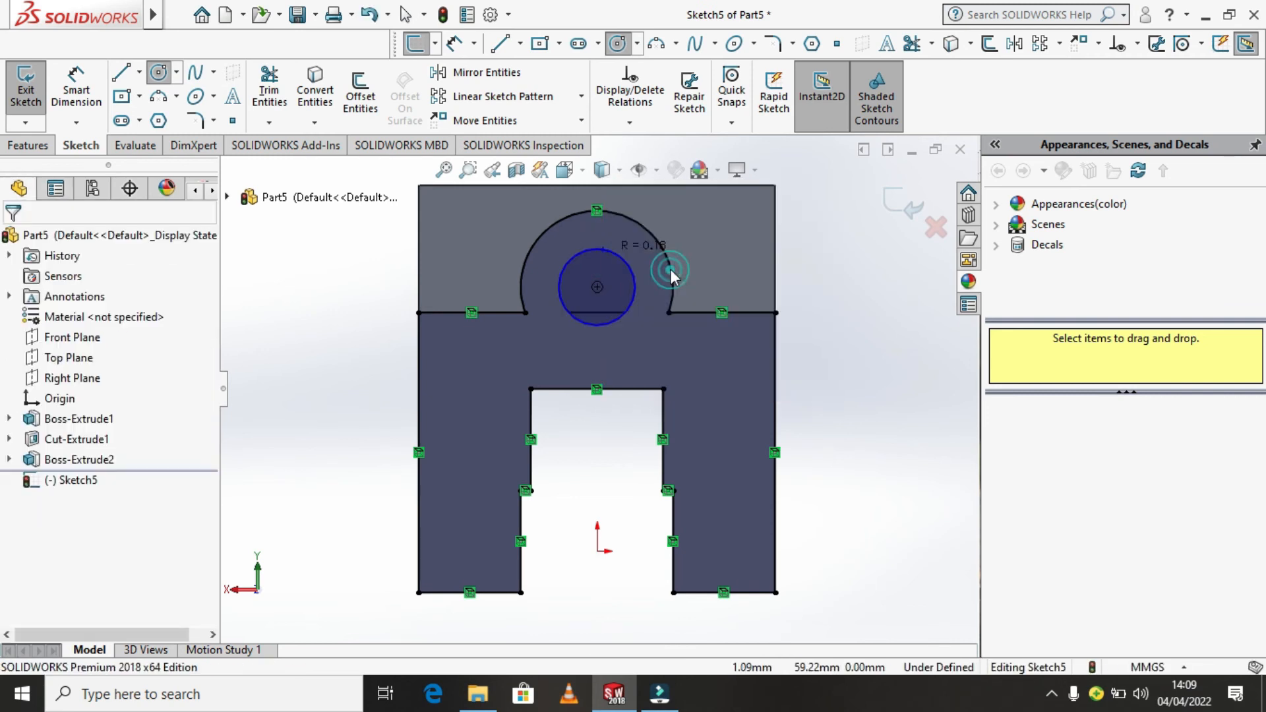
Step: Dimension the new circle's diameter as 15 mm
{"action": "left_click", "coordinate": [76, 122]}
{"action": "left_click", "coordinate": [100, 146]}
{"action": "left_click", "coordinate": [632, 290]}
{"action": "left_click", "coordinate": [846, 305]}
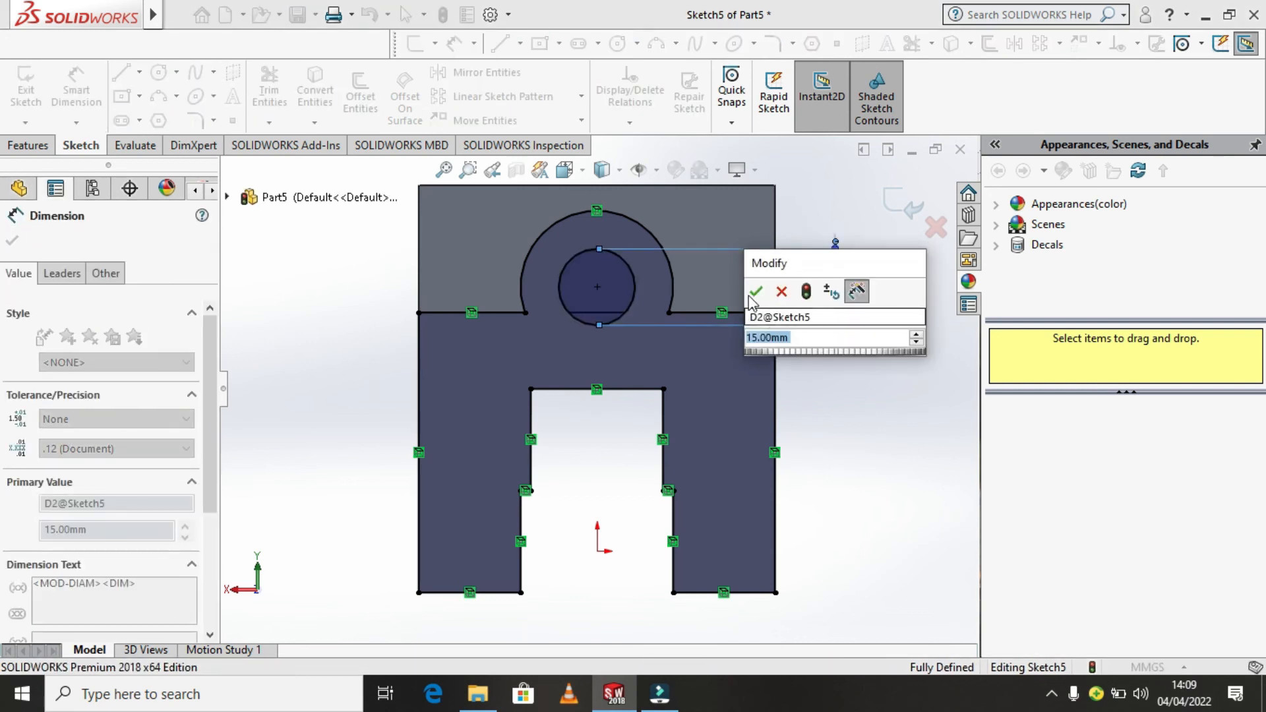
{"action": "left_click", "coordinate": [755, 292]}
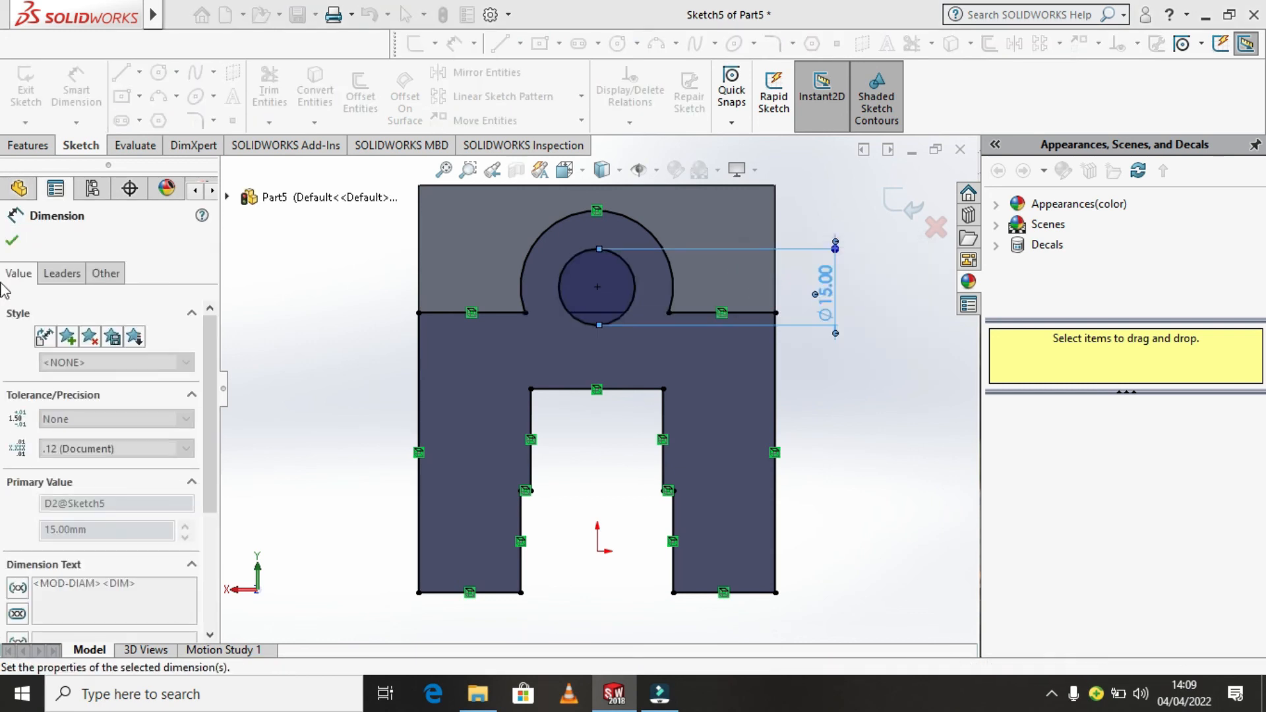
{"action": "left_click", "coordinate": [14, 242]}
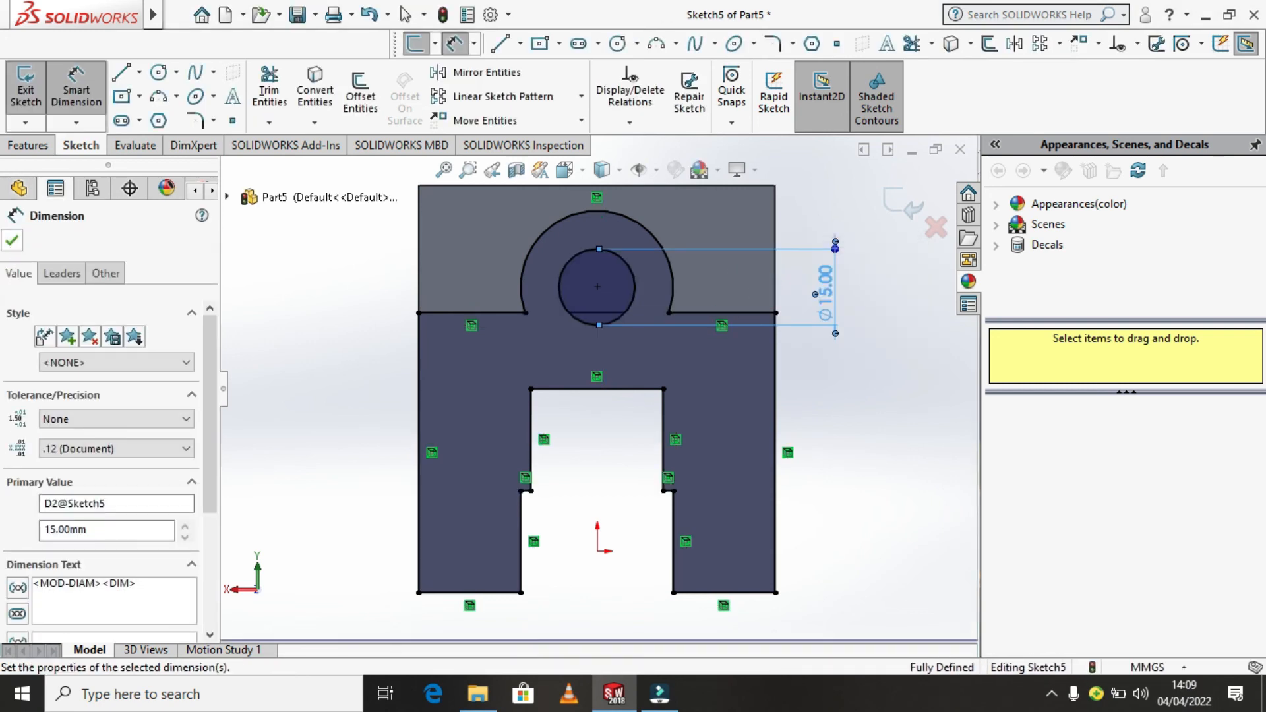
Step: Cut both regions of the 15 mm circle through the boss with a blind extruded cut 30 mm deep
{"action": "left_click", "coordinate": [27, 146]}
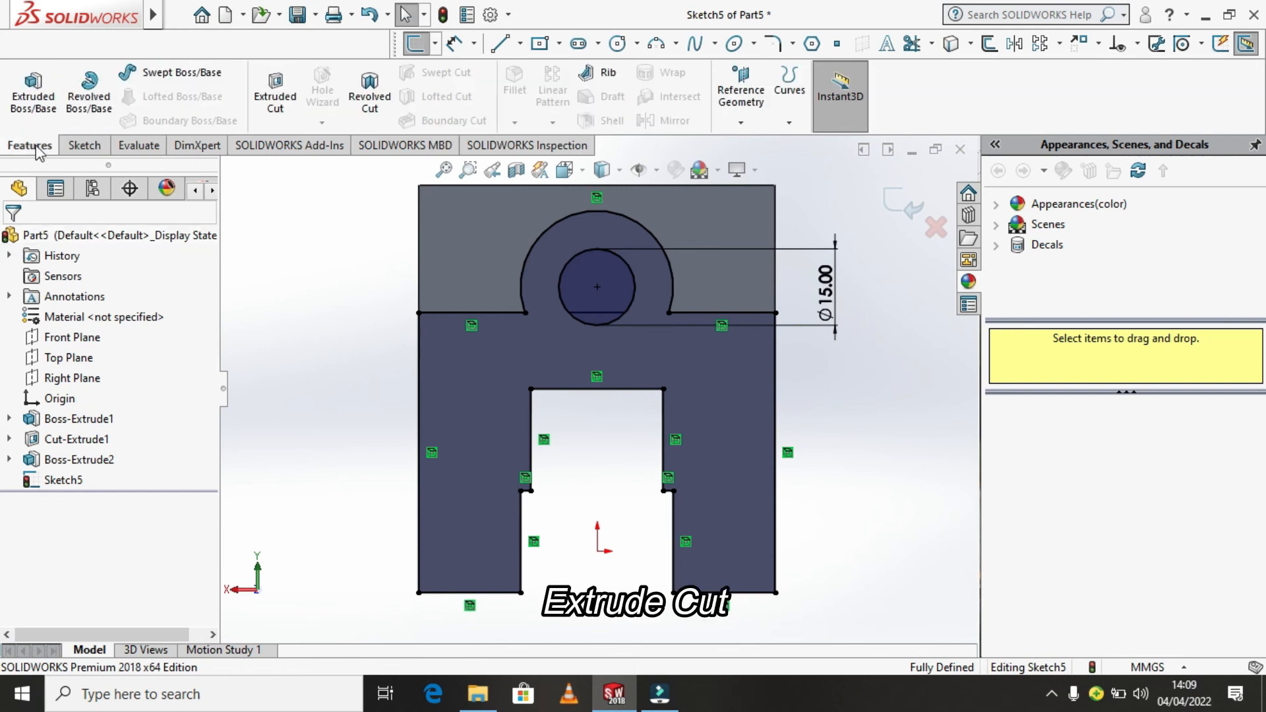
{"action": "left_click", "coordinate": [270, 110]}
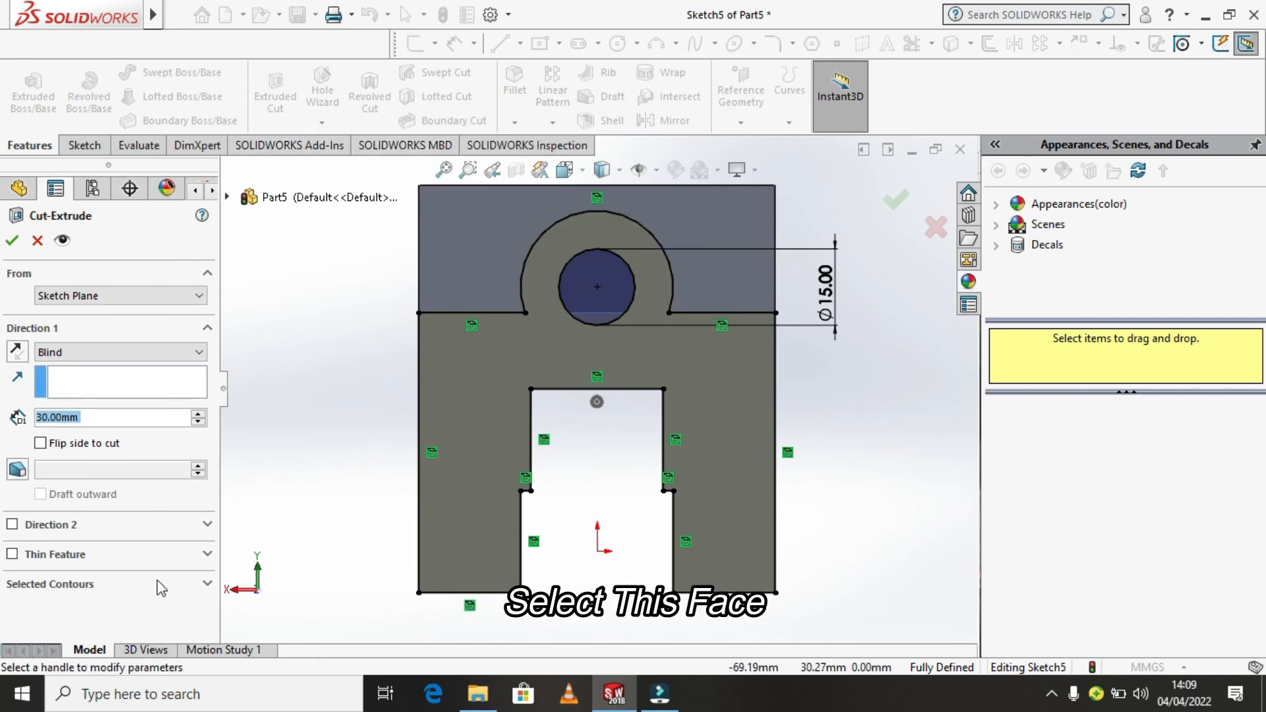
{"action": "left_click", "coordinate": [209, 586]}
{"action": "left_click", "coordinate": [166, 608]}
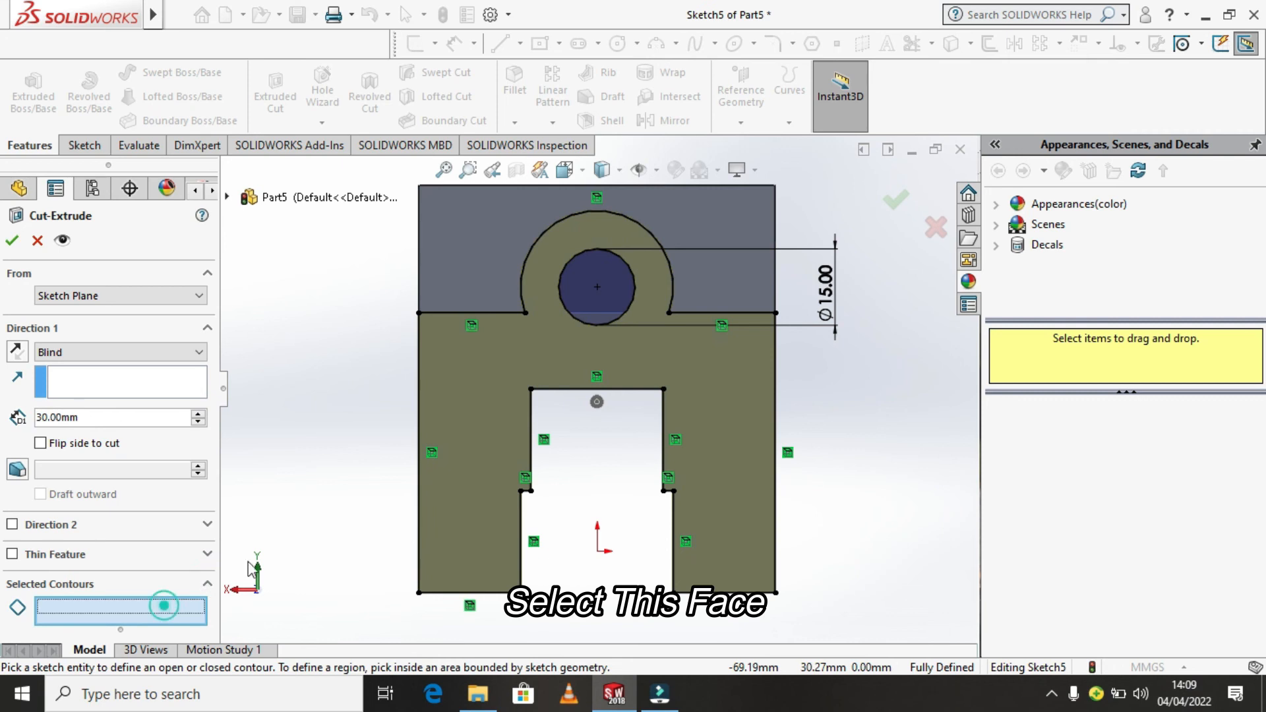
{"action": "left_click", "coordinate": [600, 297]}
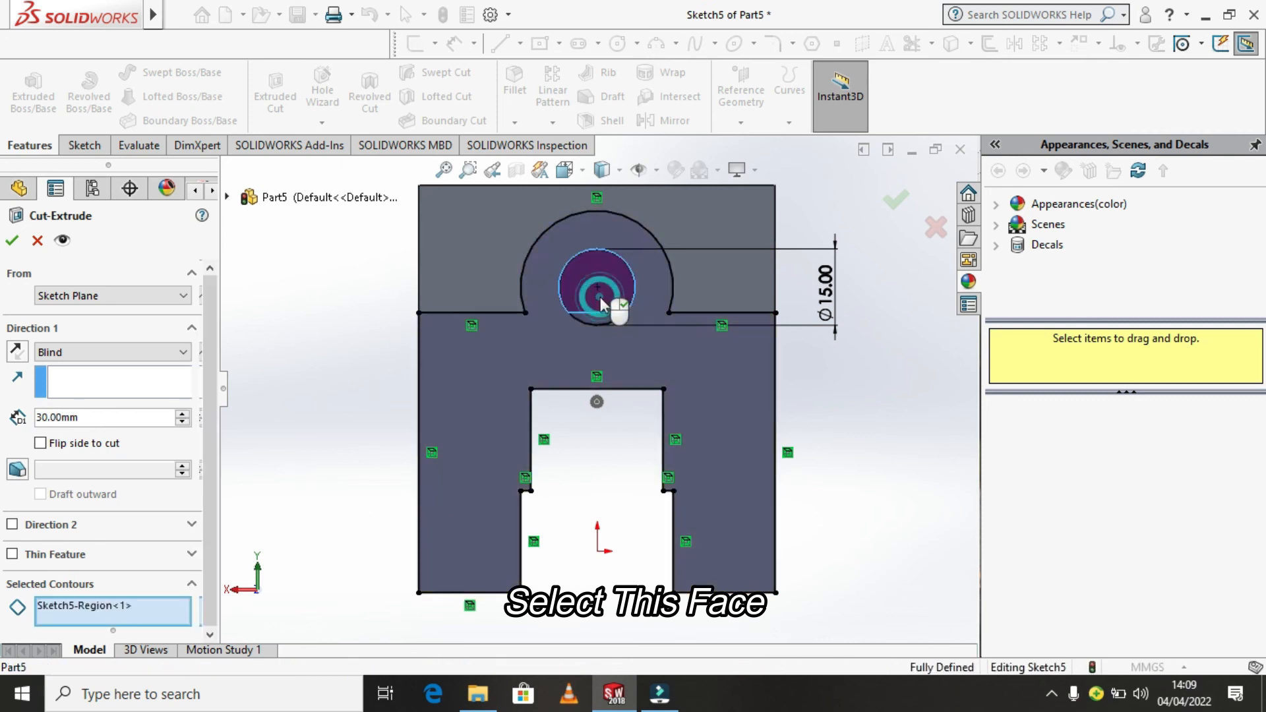
{"action": "left_click", "coordinate": [496, 334]}
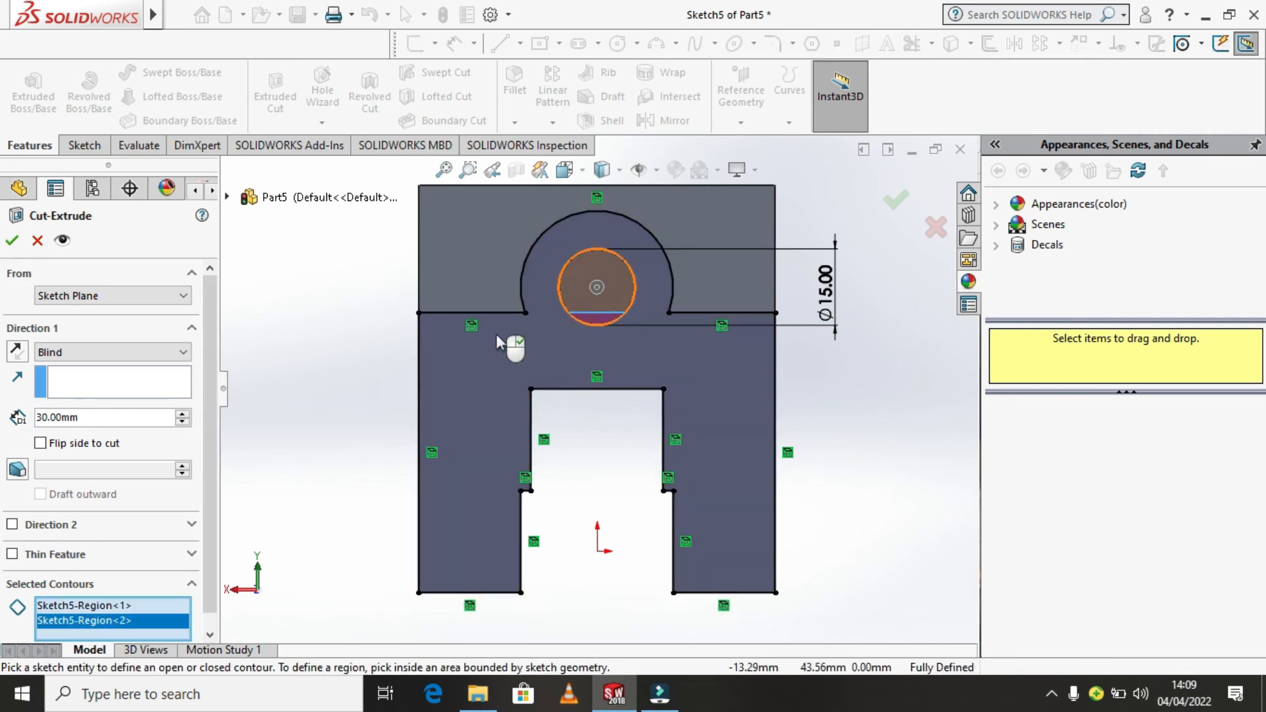
{"action": "middle_click_drag", "start_coordinate": [493, 328], "coordinate": [850, 264]}
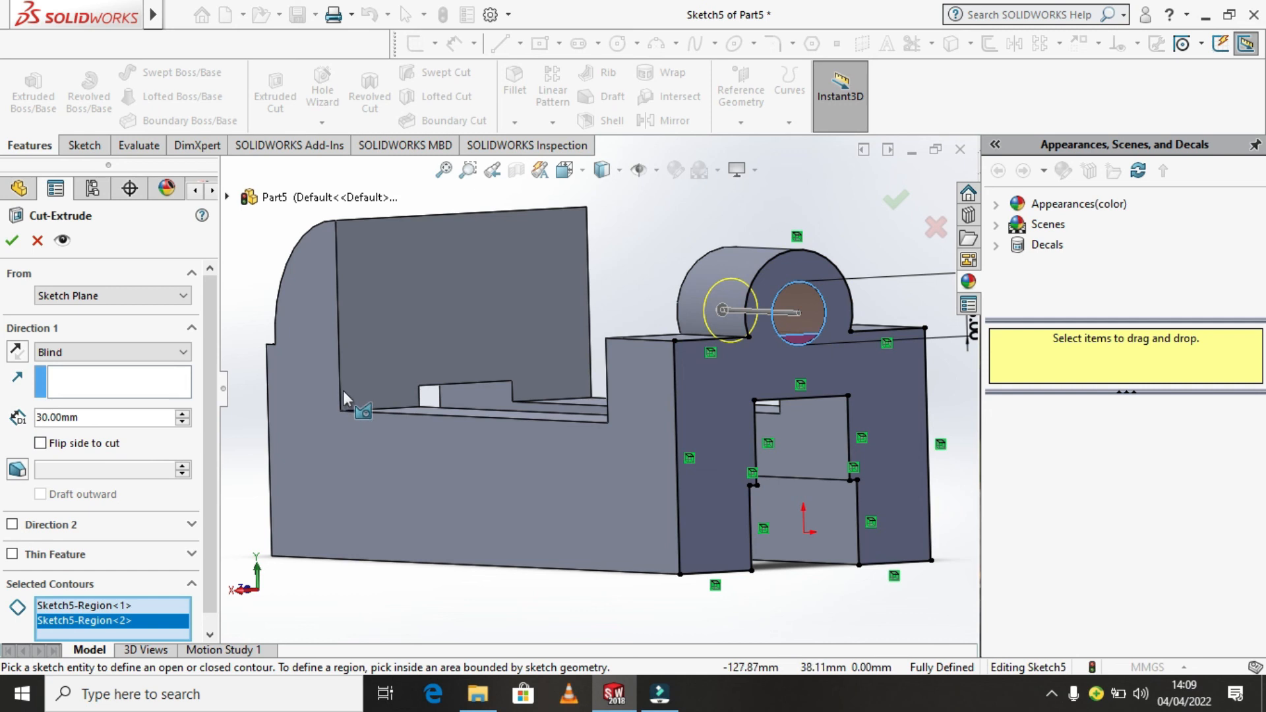
{"action": "middle_click_drag", "start_coordinate": [336, 389], "coordinate": [489, 405]}
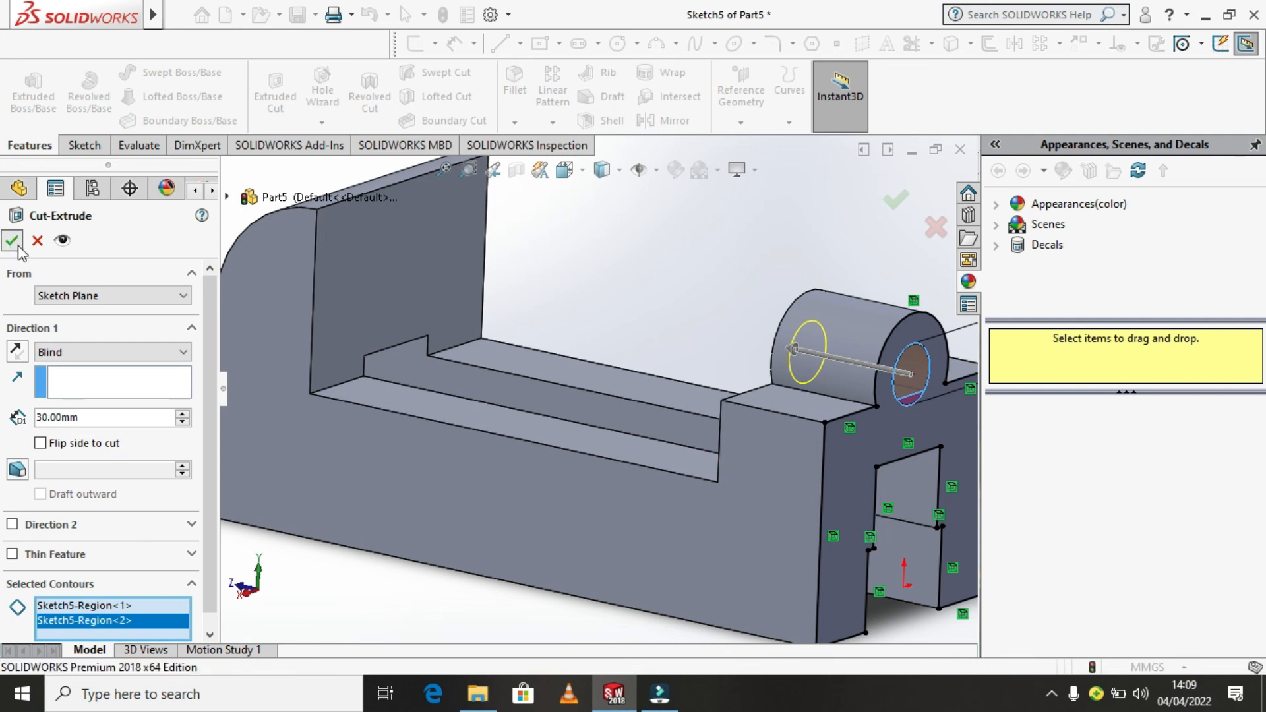
{"action": "left_click", "coordinate": [689, 267]}
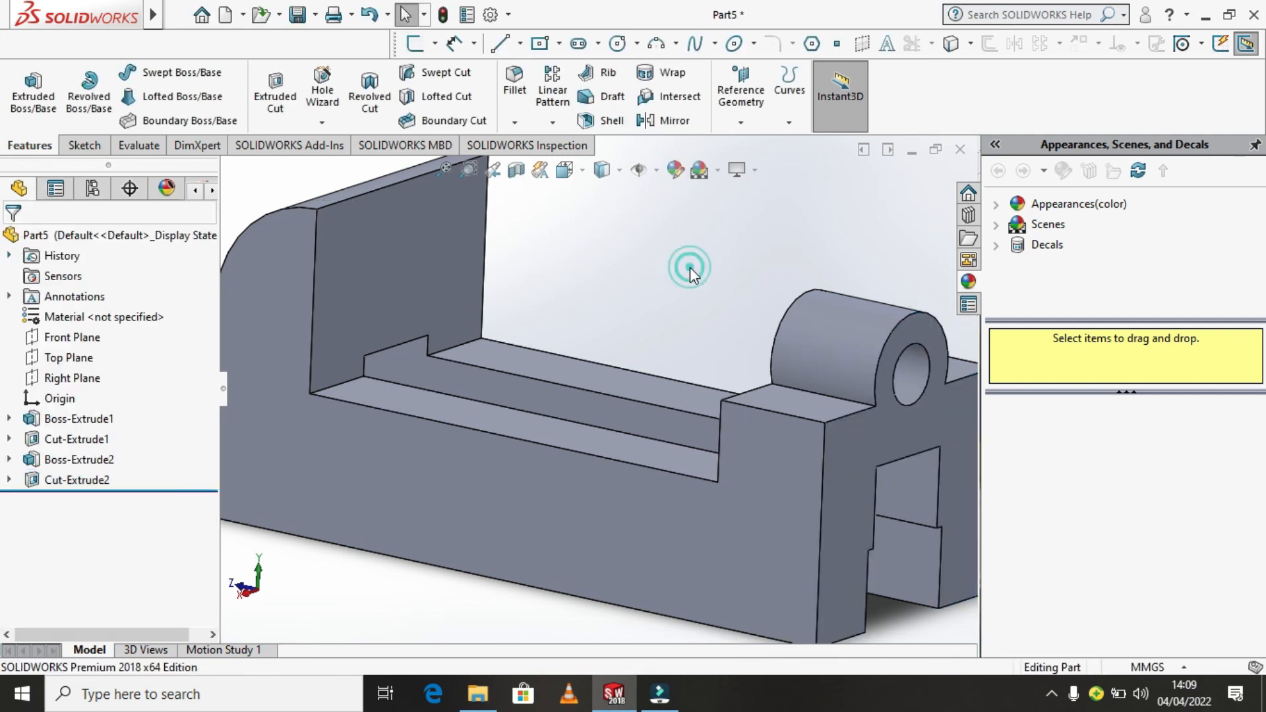
Step: Show the finished vice body in isometric orientation and display the dimensions of its base extrusion
{"action": "middle_click_drag", "start_coordinate": [689, 269], "coordinate": [712, 294]}
{"action": "key", "text": "f"}
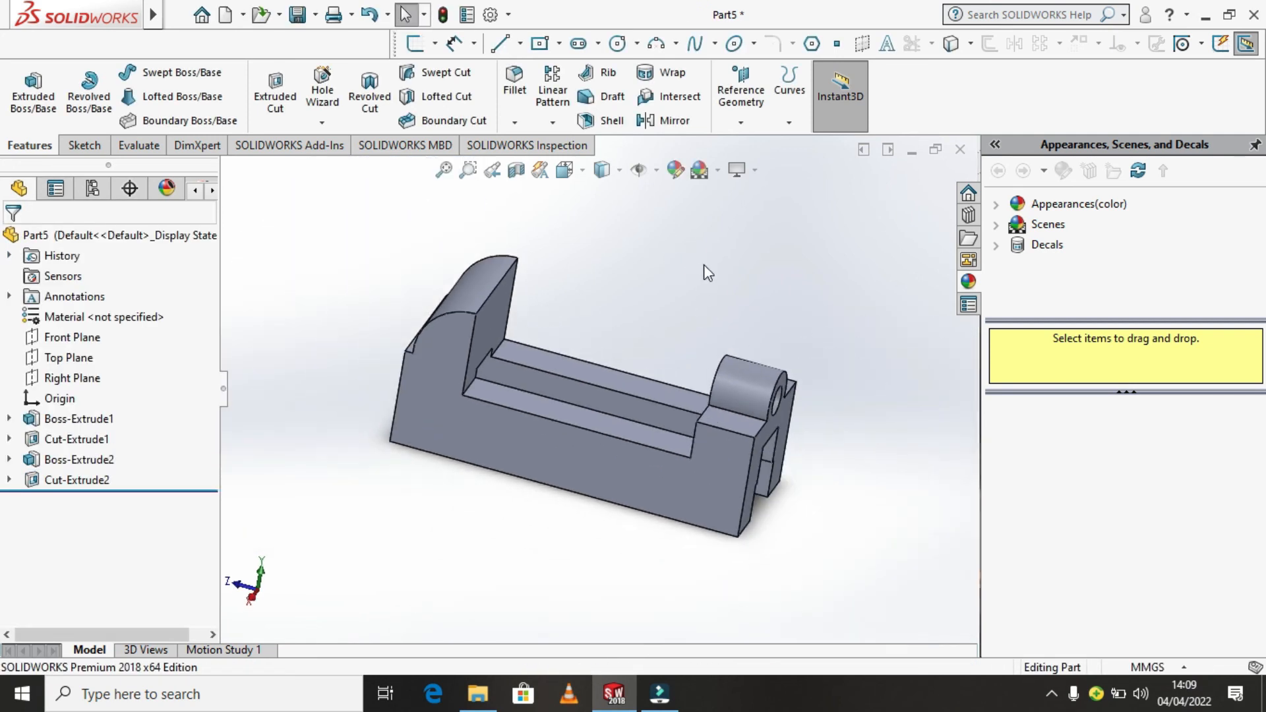
{"action": "key", "text": "space"}
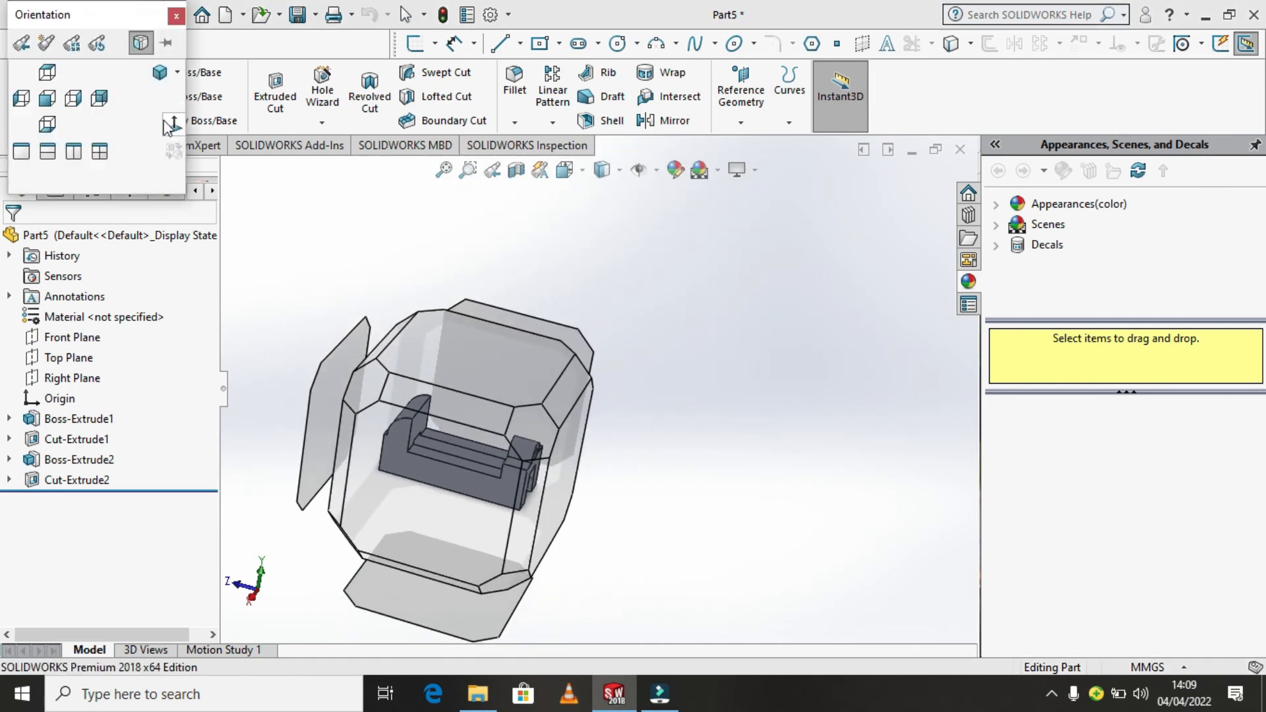
{"action": "left_click", "coordinate": [173, 79]}
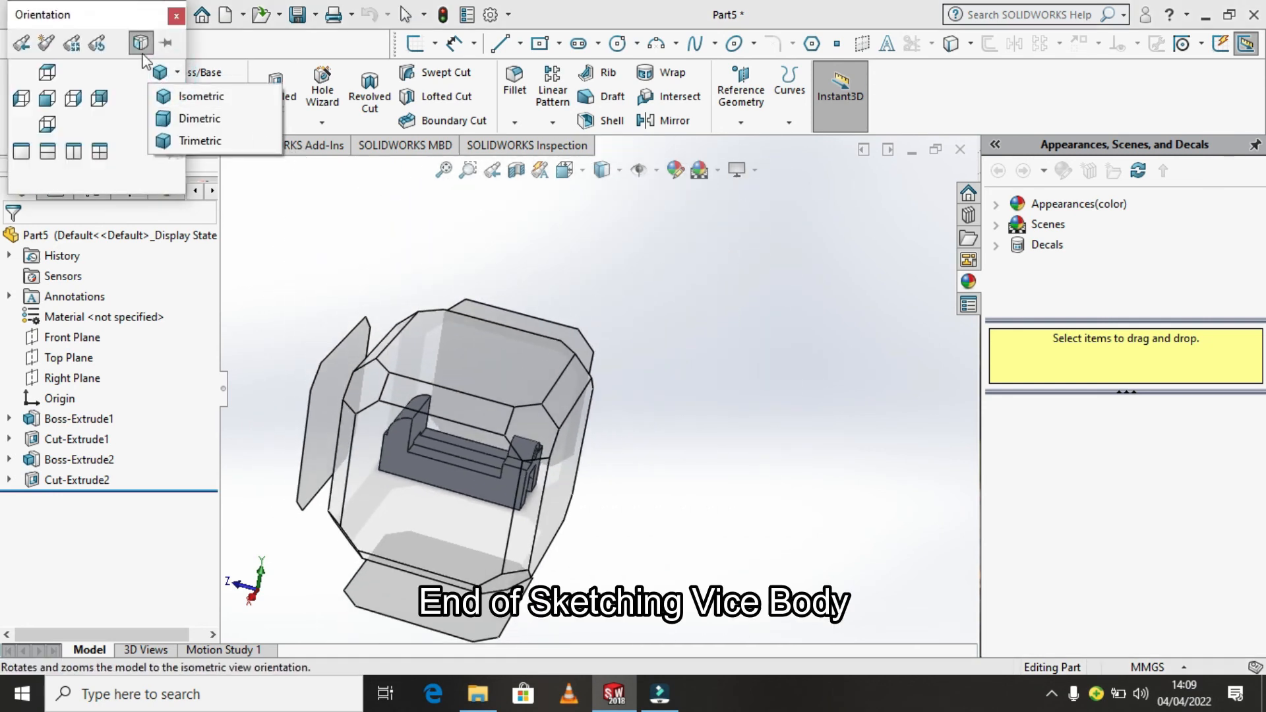
{"action": "left_click", "coordinate": [117, 78]}
{"action": "left_click", "coordinate": [155, 73]}
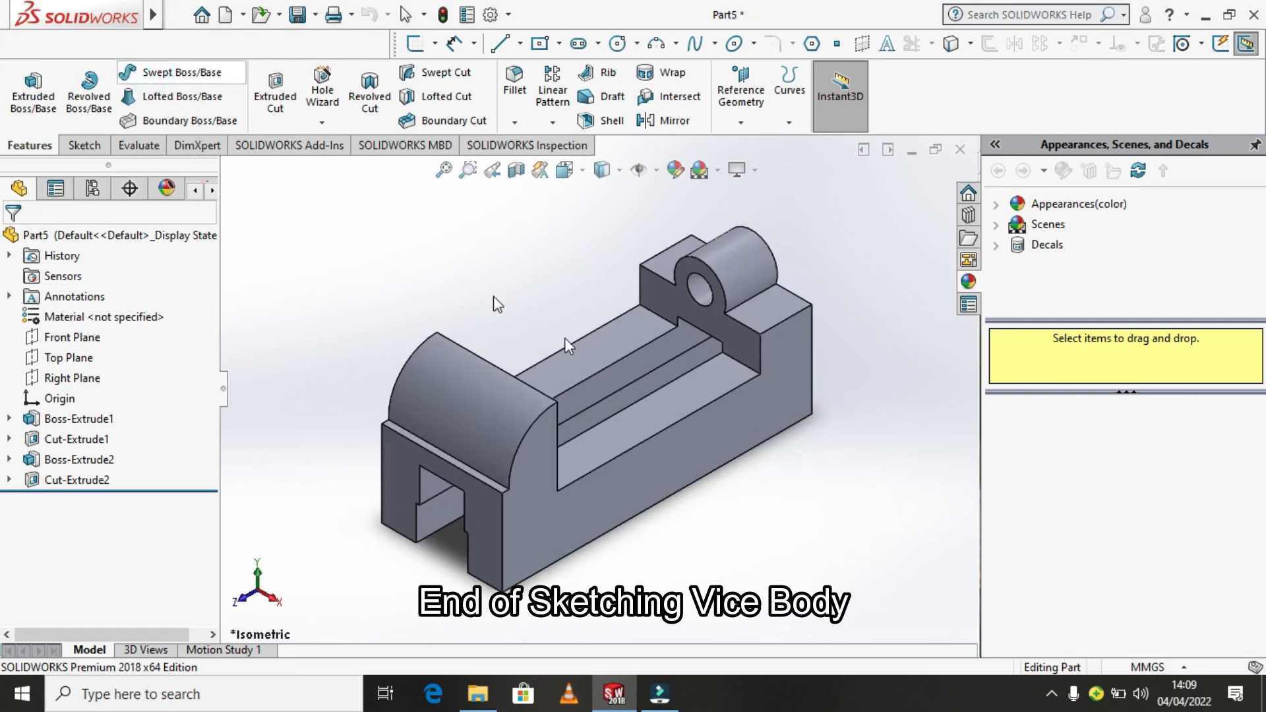
{"action": "double_click", "coordinate": [674, 455]}
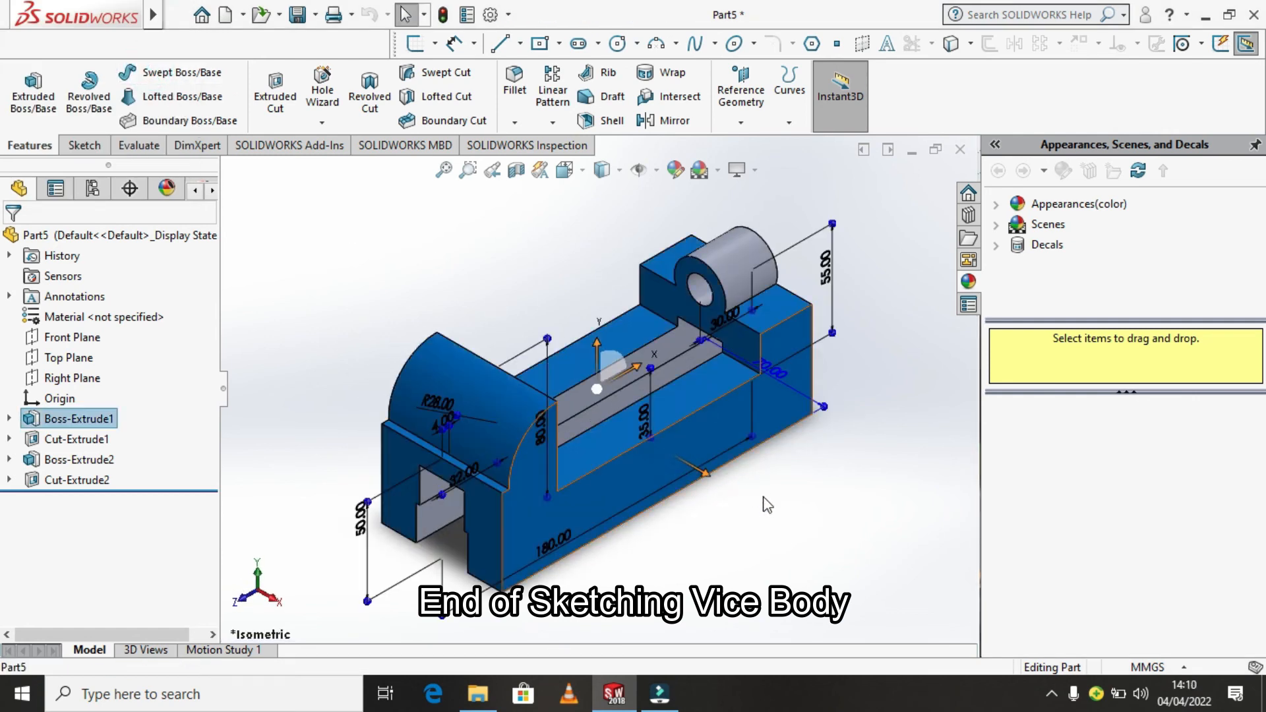